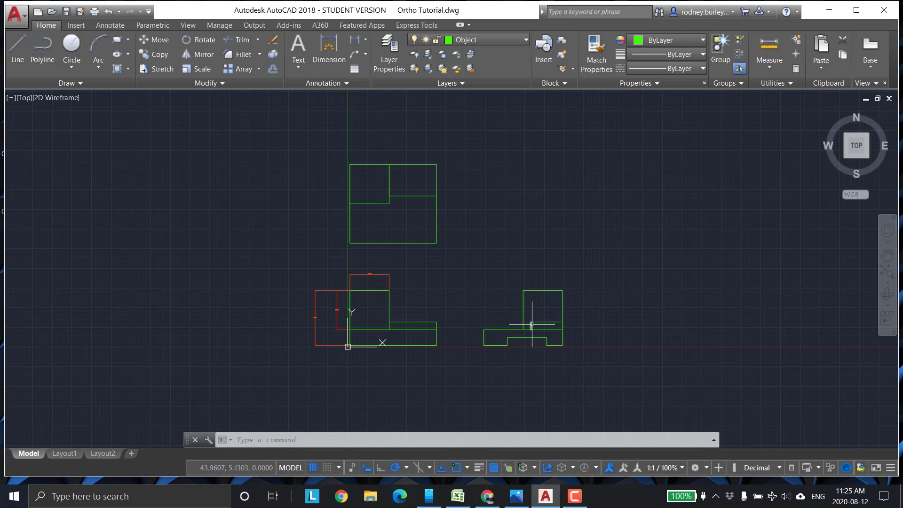
Create a new layer named Isometric and make it the current layer
{"action": "mouse_move", "coordinate": [532, 324]}
{"action": "middle_click_drag", "start_coordinate": [536, 193], "coordinate": [477, 211]}
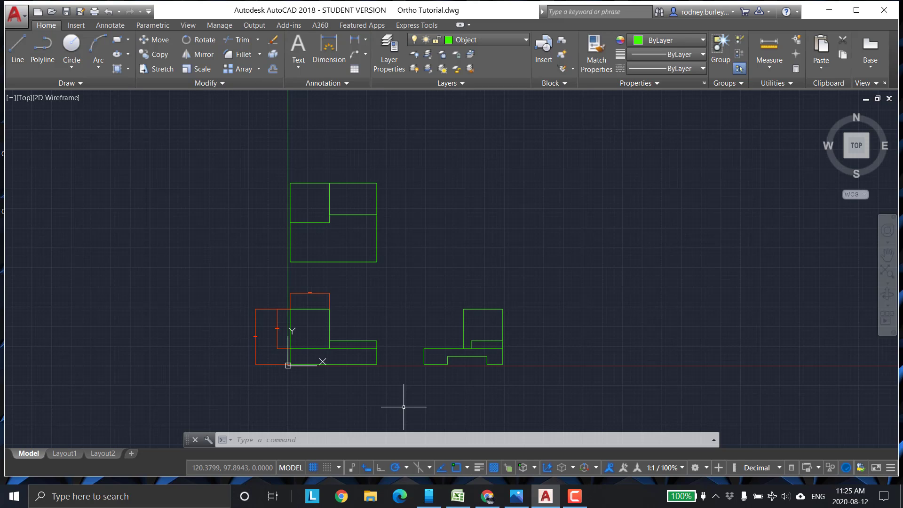
{"action": "left_click", "coordinate": [388, 52]}
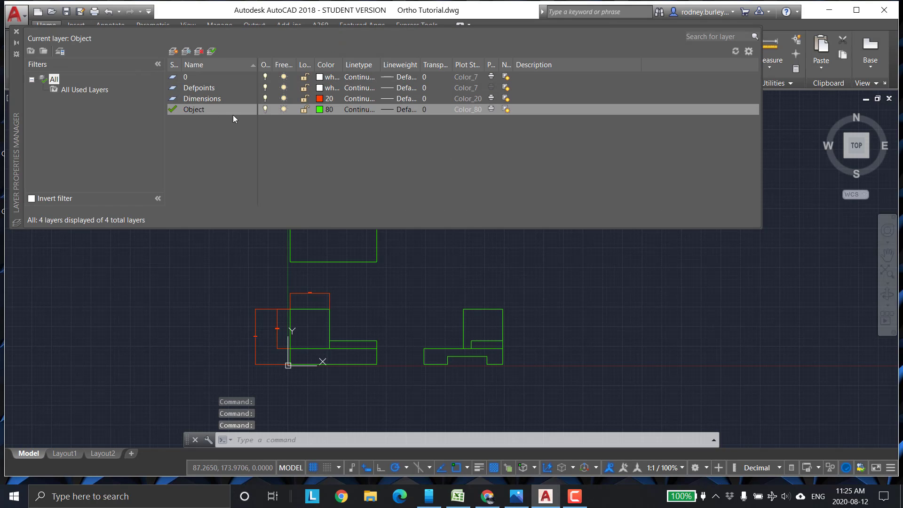
{"action": "left_click", "coordinate": [174, 52]}
{"action": "type", "text": "Is"}
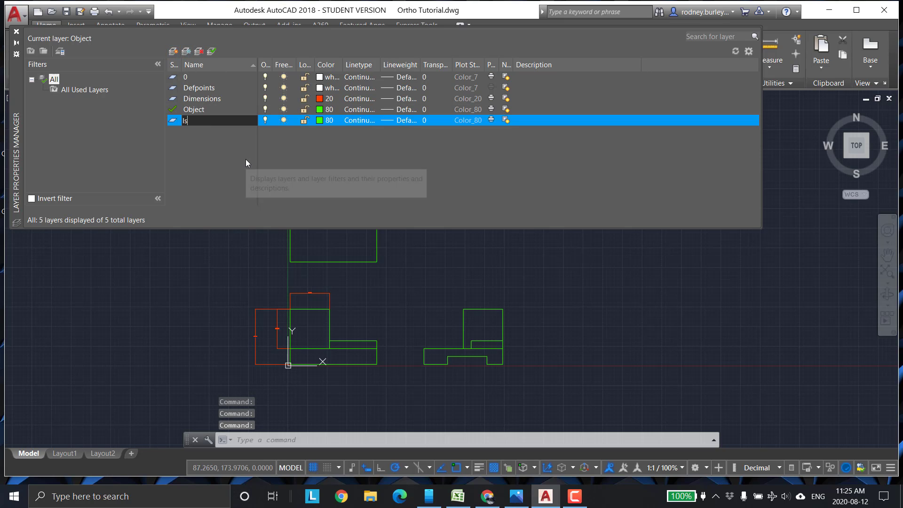
{"action": "type", "text": "ometric"}
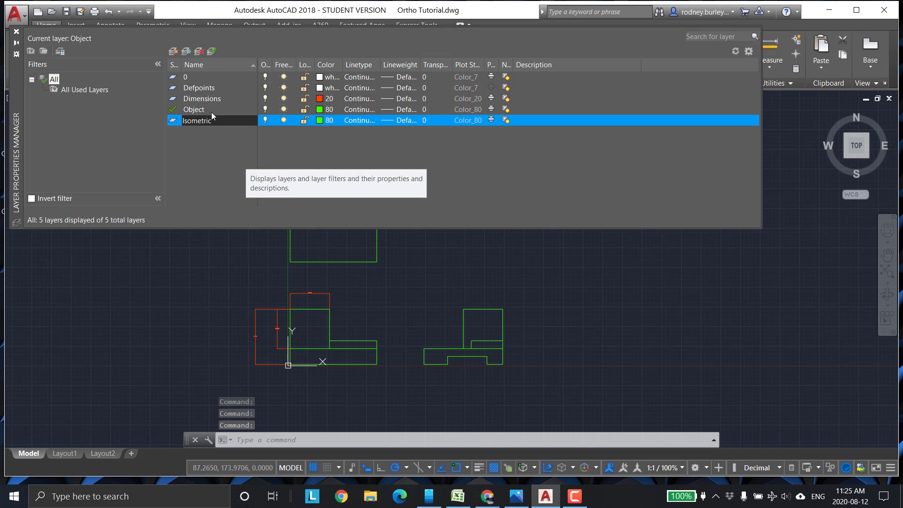
{"action": "left_click", "coordinate": [173, 121]}
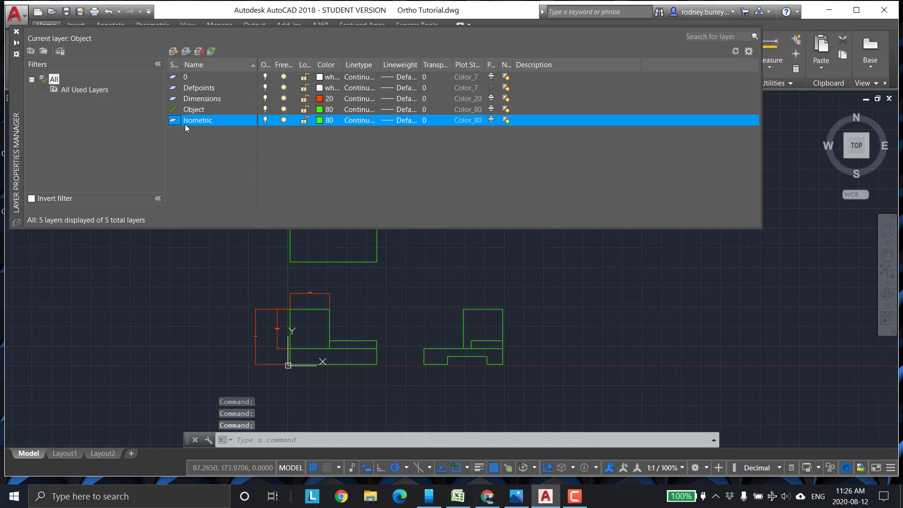
Set the Isometric layer's color to index 160 and close the layer manager
{"action": "left_click", "coordinate": [324, 122]}
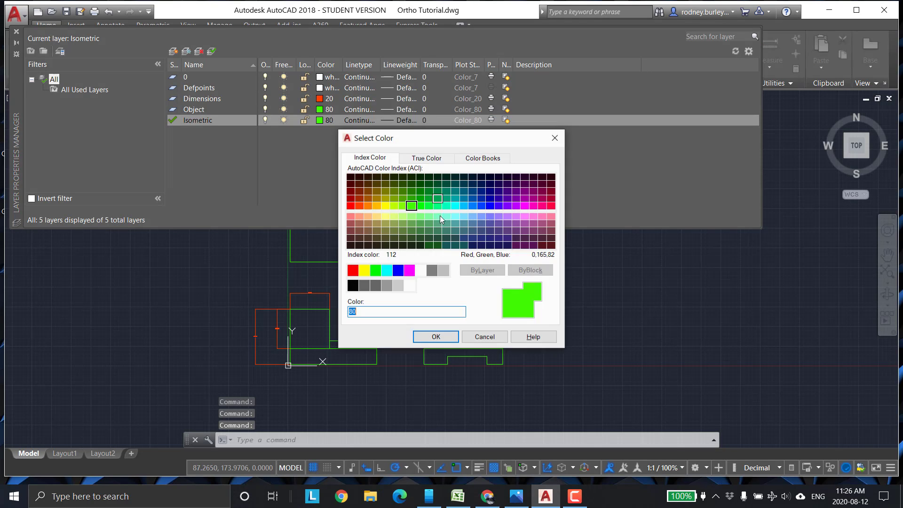
{"action": "left_click", "coordinate": [481, 205]}
{"action": "left_click", "coordinate": [451, 335]}
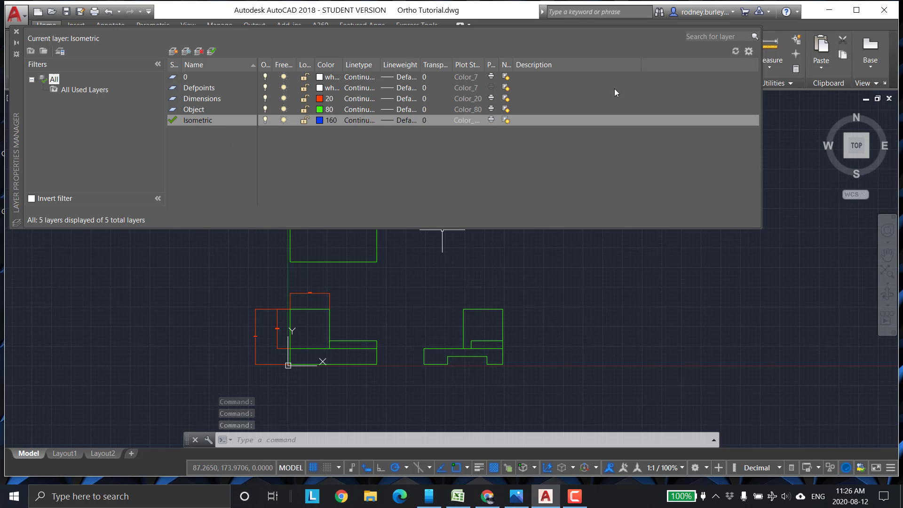
{"action": "left_click", "coordinate": [16, 31]}
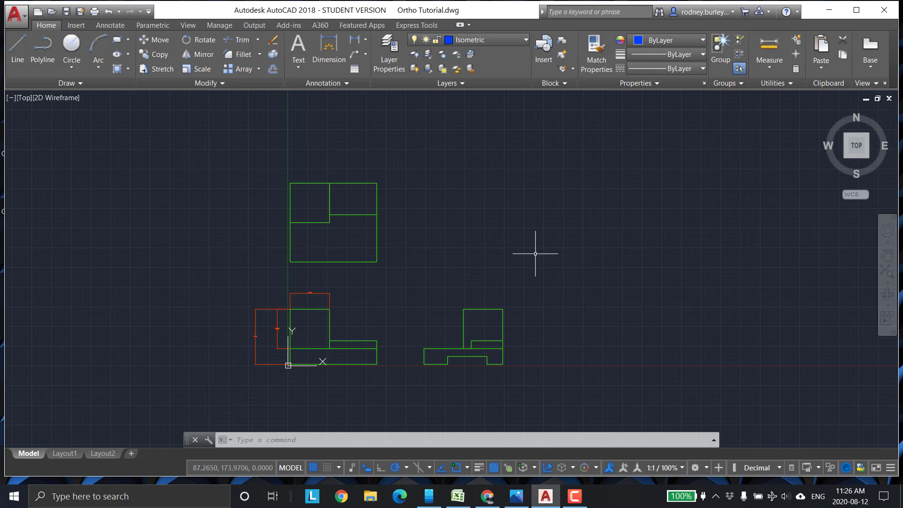
Draw a vertical construction line about 110 units long in the empty area beyond the orthographic views
{"action": "middle_click_drag", "start_coordinate": [520, 296], "coordinate": [529, 315]}
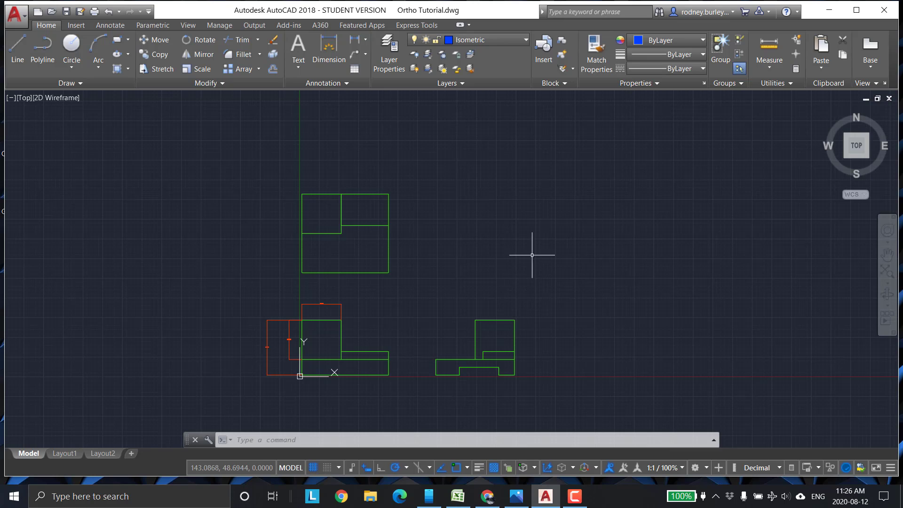
{"action": "middle_click_drag", "start_coordinate": [530, 256], "coordinate": [464, 279]}
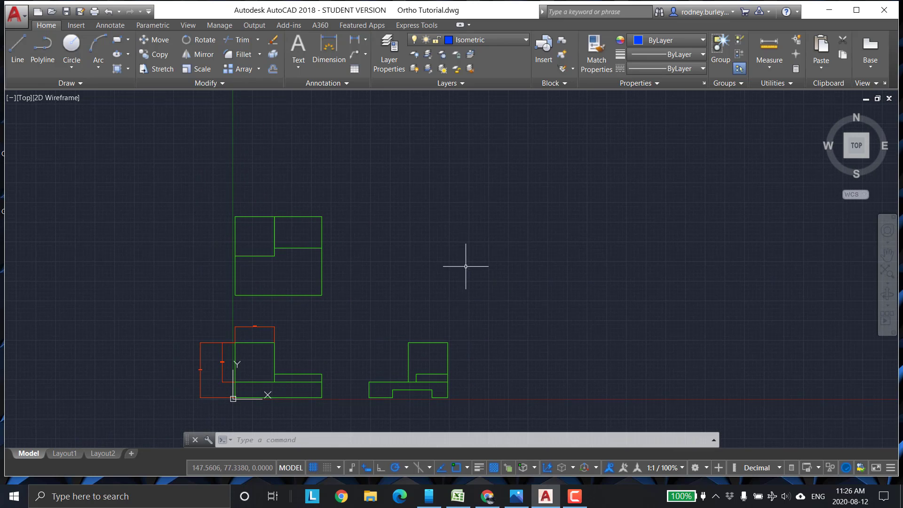
{"action": "middle_click_drag", "start_coordinate": [446, 206], "coordinate": [410, 226]}
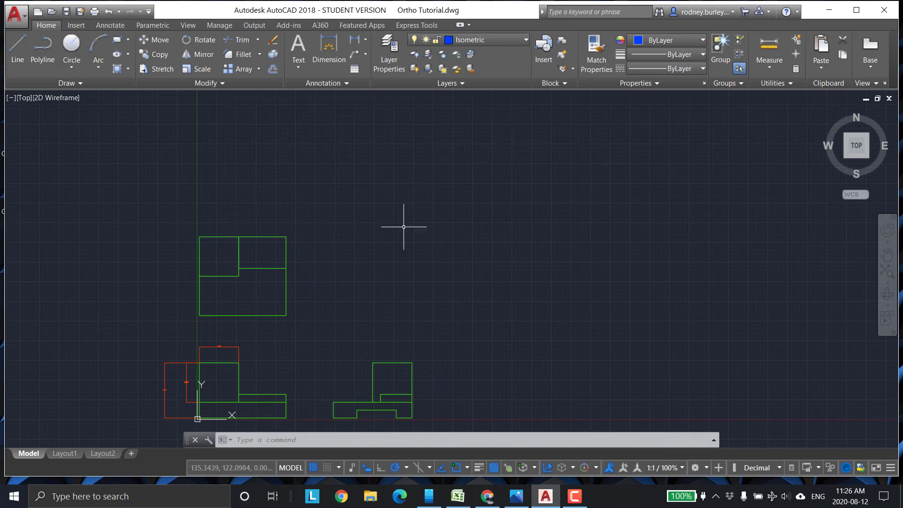
{"action": "left_click", "coordinate": [17, 47]}
{"action": "left_click", "coordinate": [427, 140]}
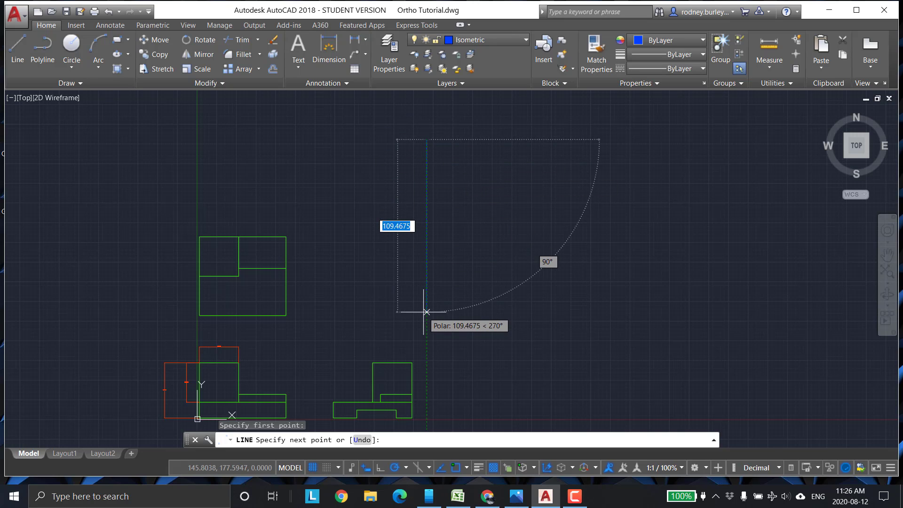
{"action": "left_click", "coordinate": [426, 311]}
{"action": "key", "text": "F1"}
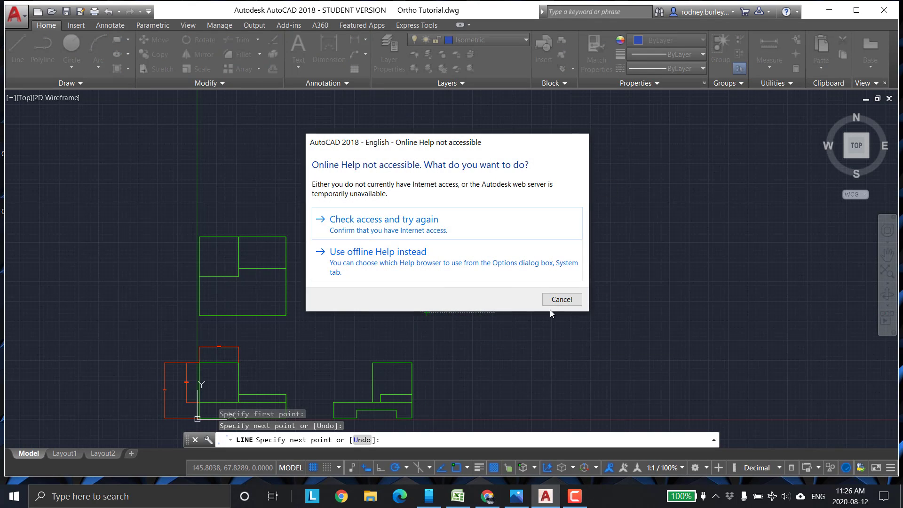
{"action": "left_click", "coordinate": [560, 299]}
{"action": "key", "text": "Escape"}
Draw a horizontal construction line crossing the vertical one near its midpoint, extending farther on the side away from the views
{"action": "key", "text": "space"}
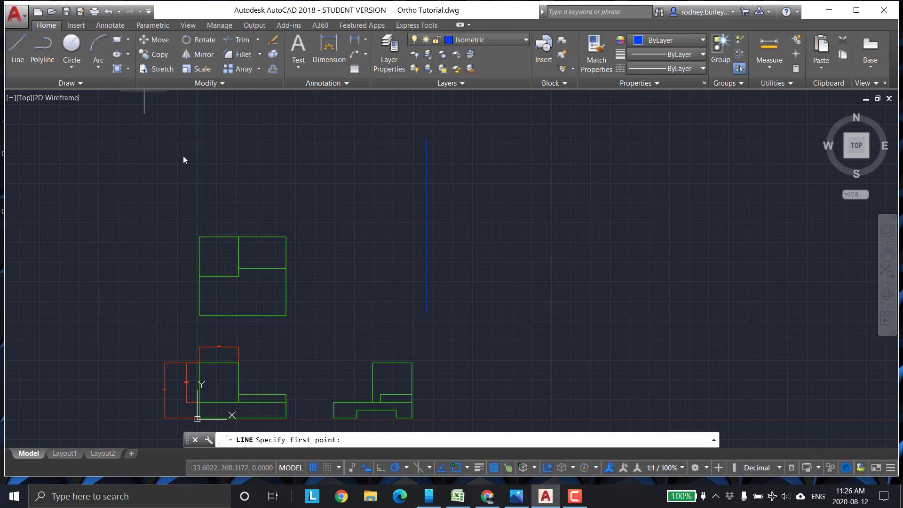
{"action": "left_click", "coordinate": [360, 223]}
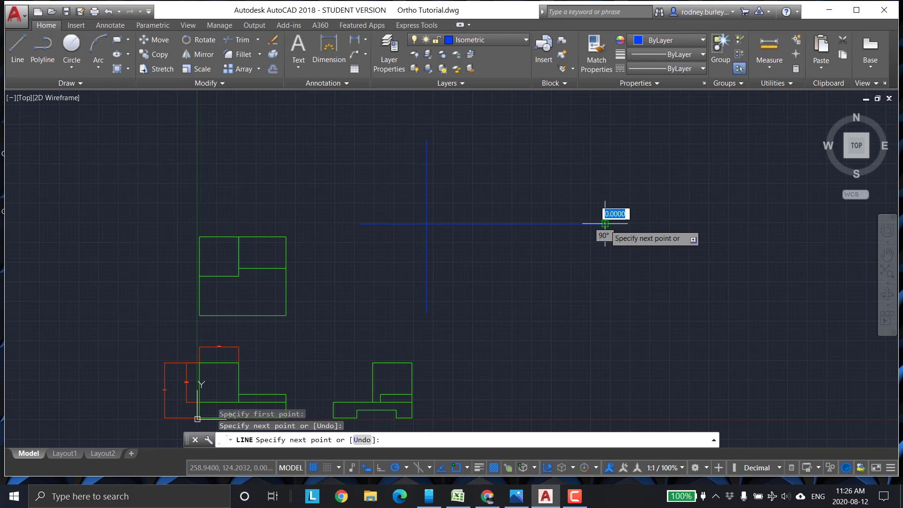
{"action": "key", "text": "Escape"}
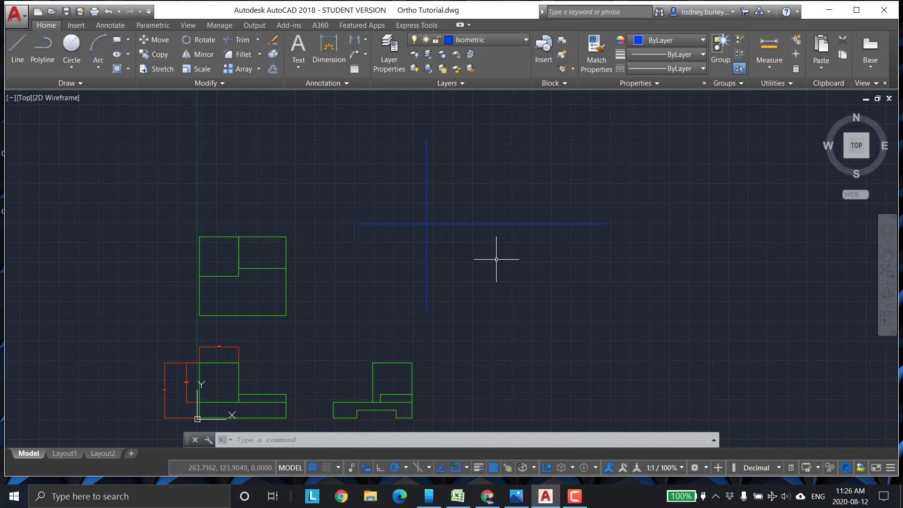
Check the base dimensions on ISO DWG A1.jpg in Photos, and in AutoCAD draw a 50-unit line at 30° from the construction lines' intersection
{"action": "middle_click_drag", "start_coordinate": [530, 227], "coordinate": [545, 255]}
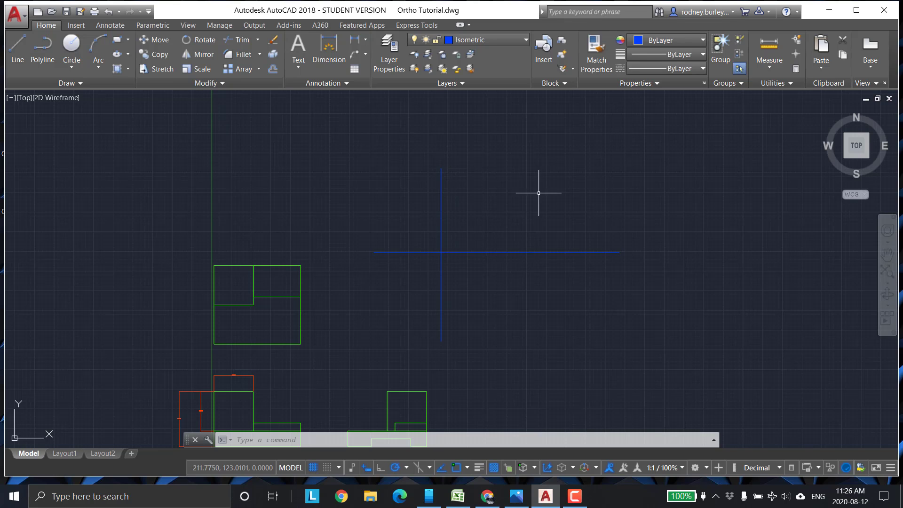
{"action": "middle_click_drag", "start_coordinate": [472, 261], "coordinate": [446, 263]}
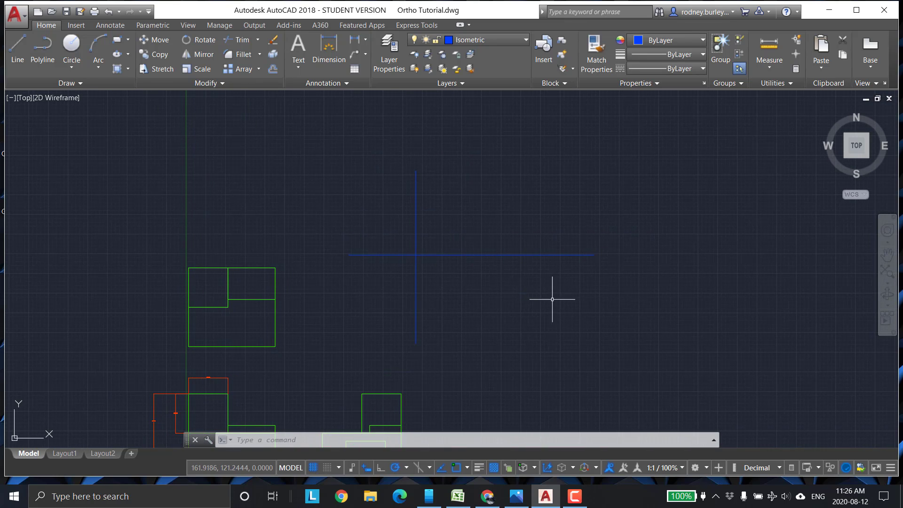
{"action": "left_click", "coordinate": [517, 496]}
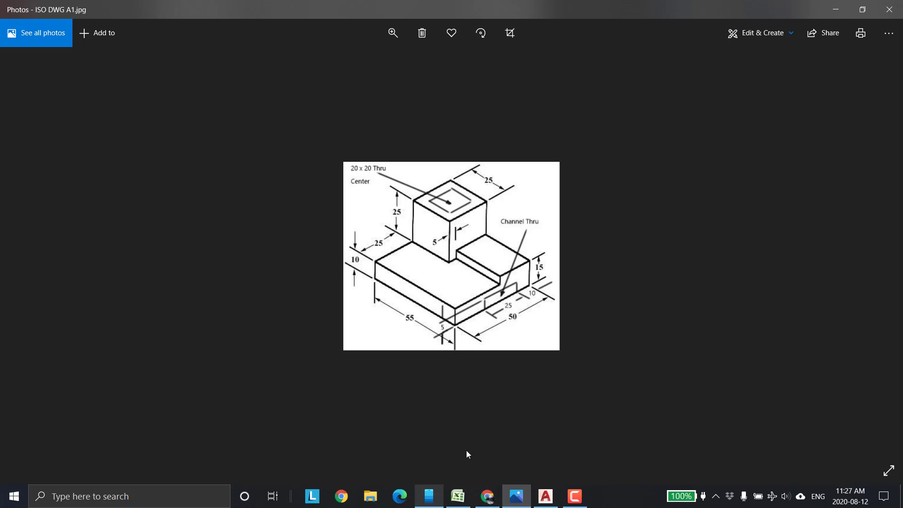
{"action": "left_click", "coordinate": [537, 496]}
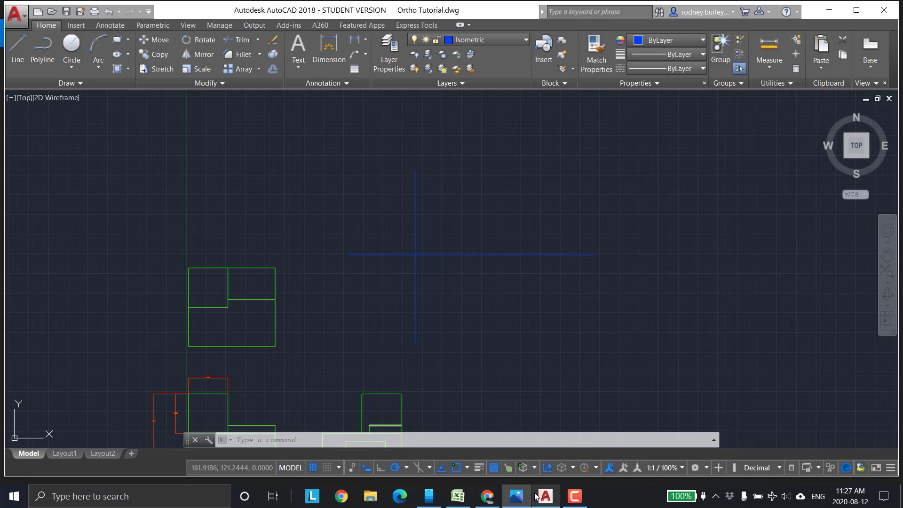
{"action": "left_click", "coordinate": [18, 47]}
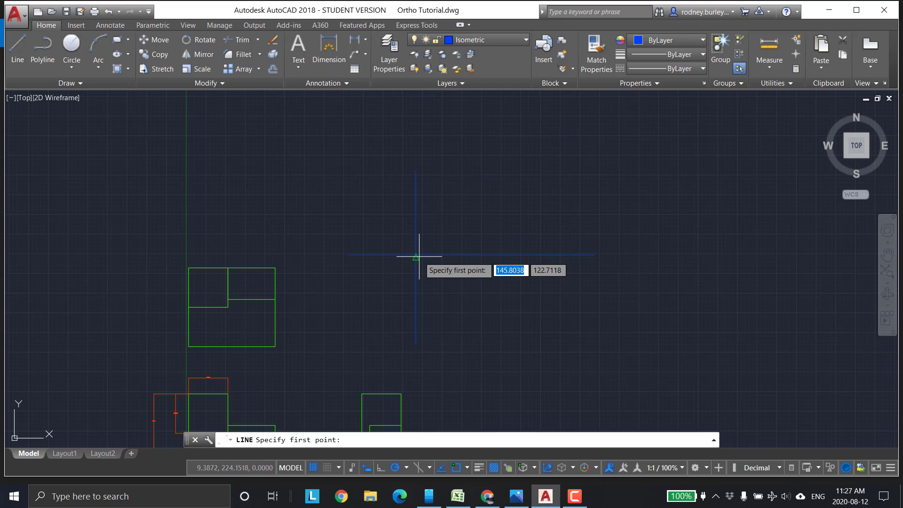
{"action": "scroll", "coordinate": [416, 259], "scroll_direction": "up", "scroll_amount": 5}
{"action": "left_click", "coordinate": [409, 263]}
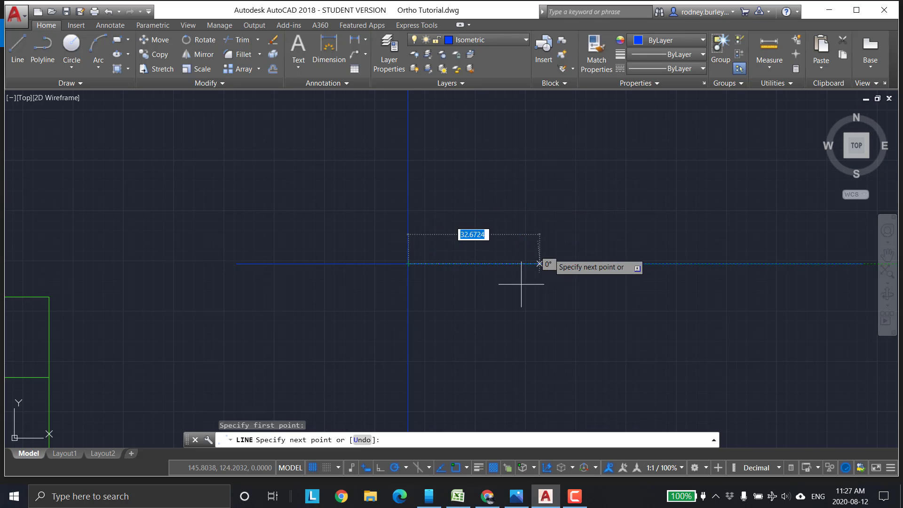
{"action": "left_click", "coordinate": [520, 496]}
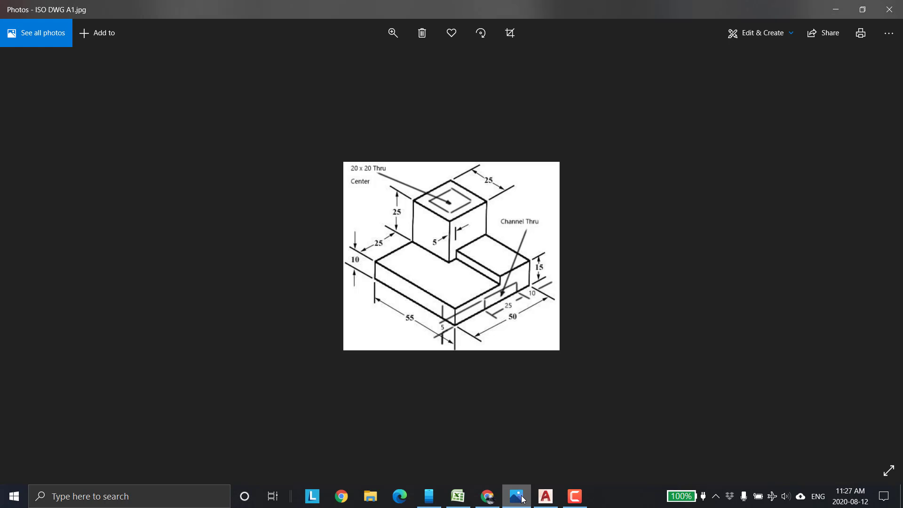
{"action": "left_click", "coordinate": [522, 497]}
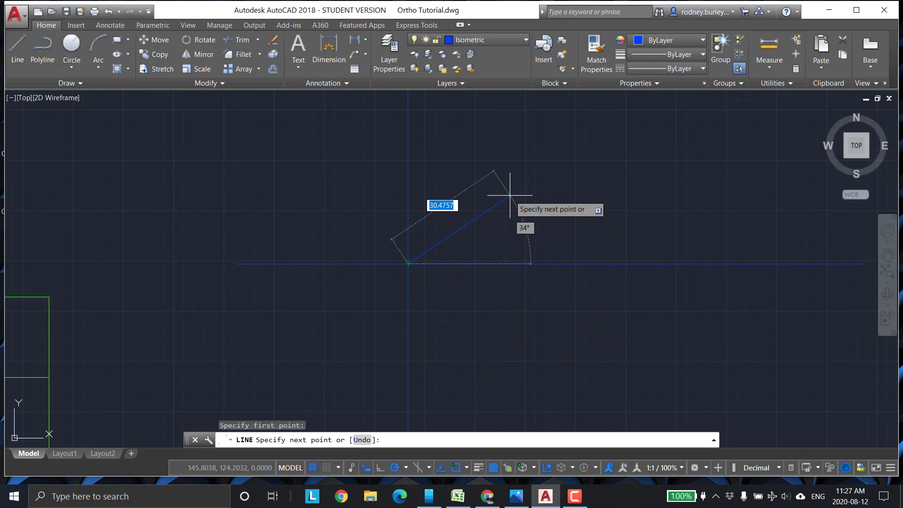
{"action": "type", "text": "50"}
{"action": "key", "text": "Tab"}
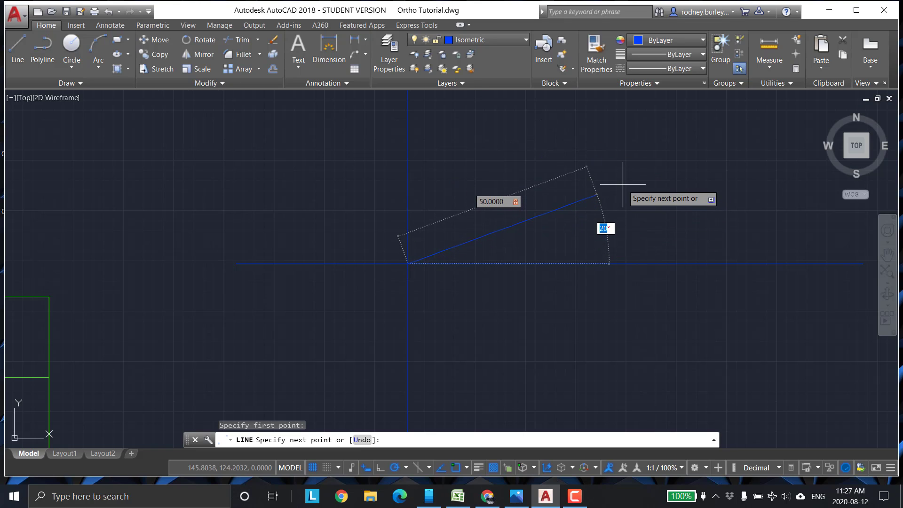
{"action": "type", "text": "30"}
{"action": "key", "text": "Return"}
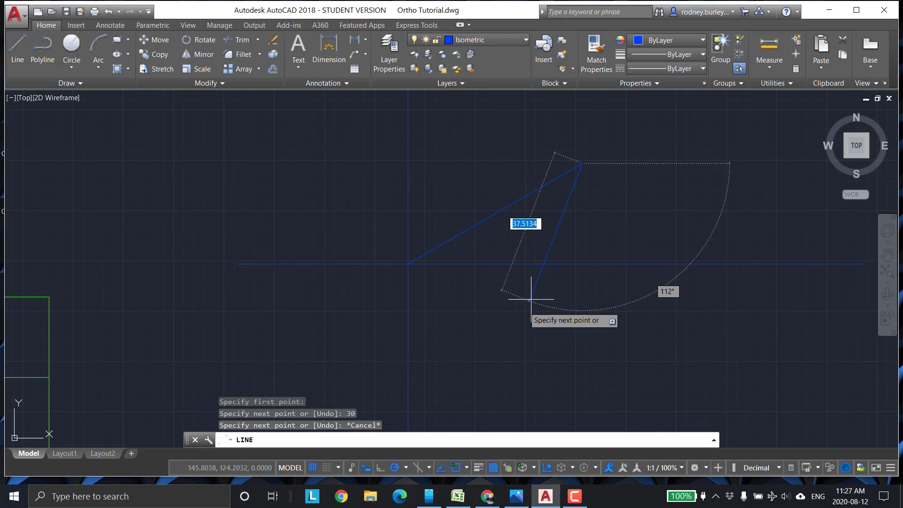
{"action": "key", "text": "Escape"}
{"action": "key", "text": "Escape"}
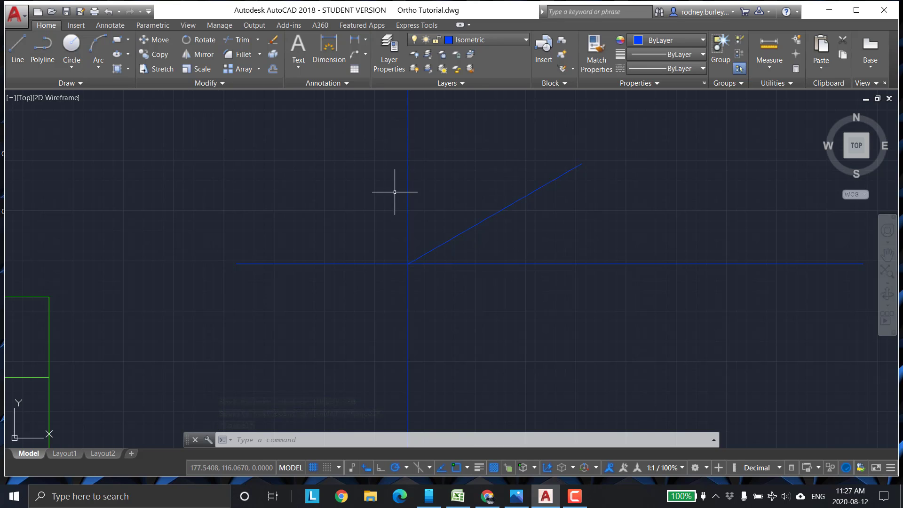
Check the base length on ISO DWG A1.jpg in Photos, and in AutoCAD draw a 55-unit line at 150° from the construction lines' intersection
{"action": "middle_click_drag", "start_coordinate": [511, 212], "coordinate": [558, 288]}
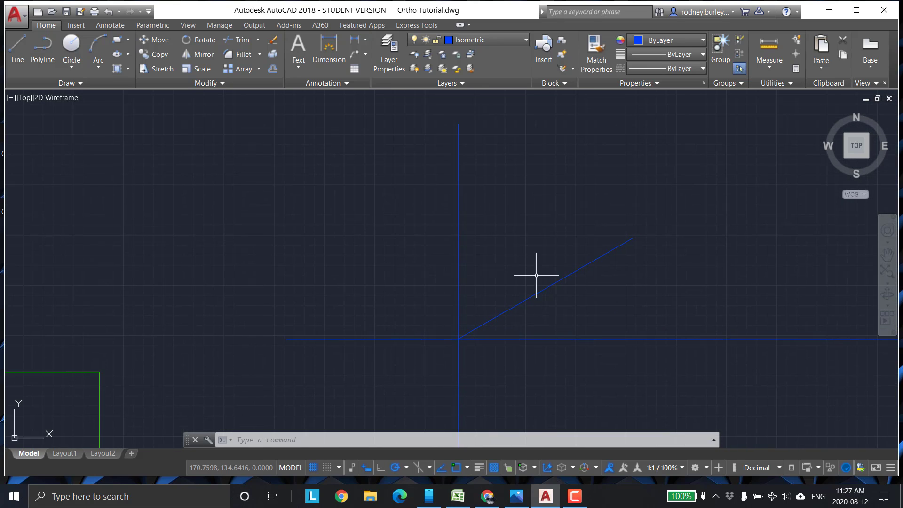
{"action": "middle_click_drag", "start_coordinate": [494, 309], "coordinate": [507, 296]}
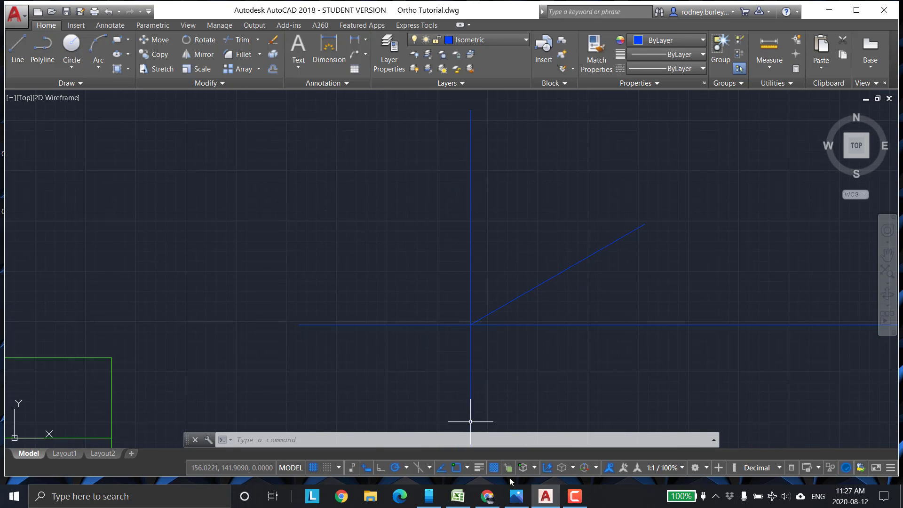
{"action": "key", "text": "alt+Tab"}
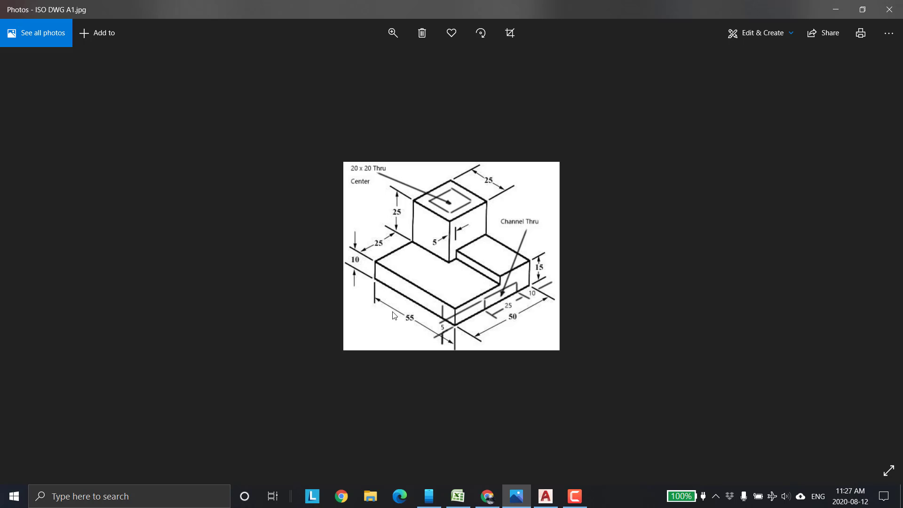
{"action": "key", "text": "alt+Tab"}
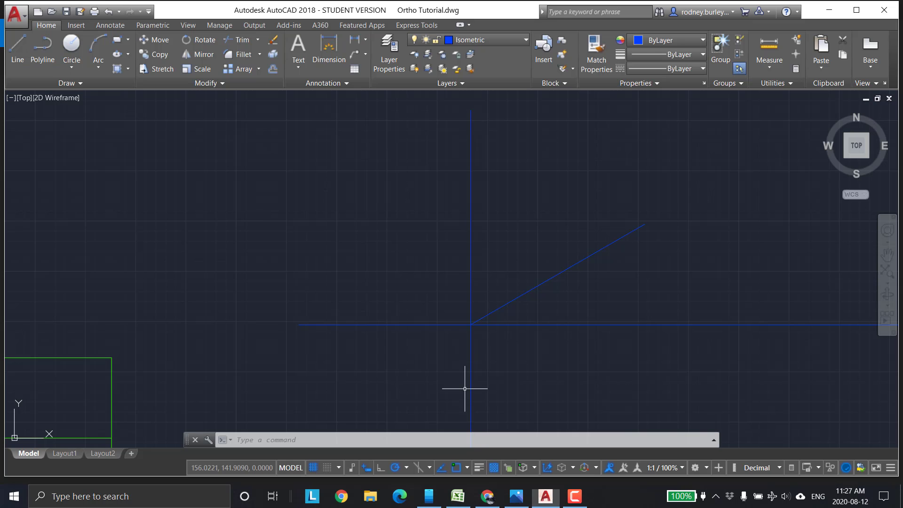
{"action": "left_click", "coordinate": [19, 38]}
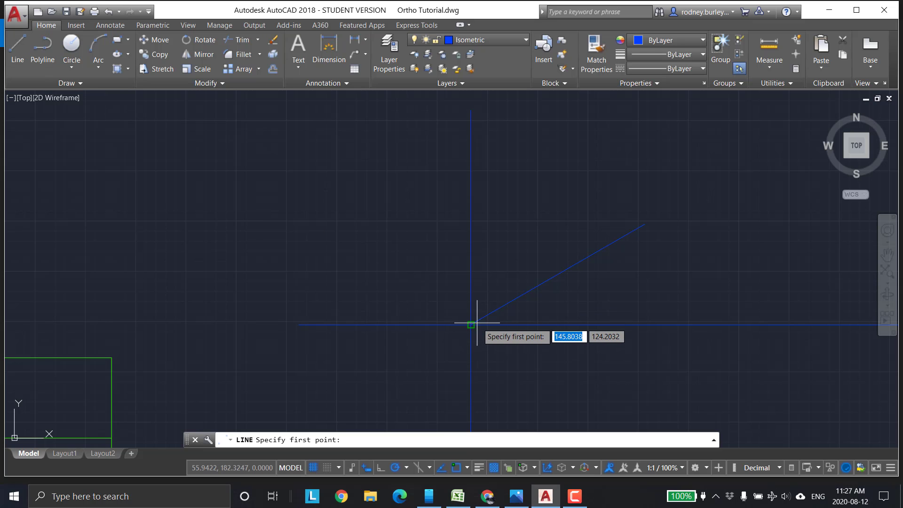
{"action": "left_click", "coordinate": [471, 321]}
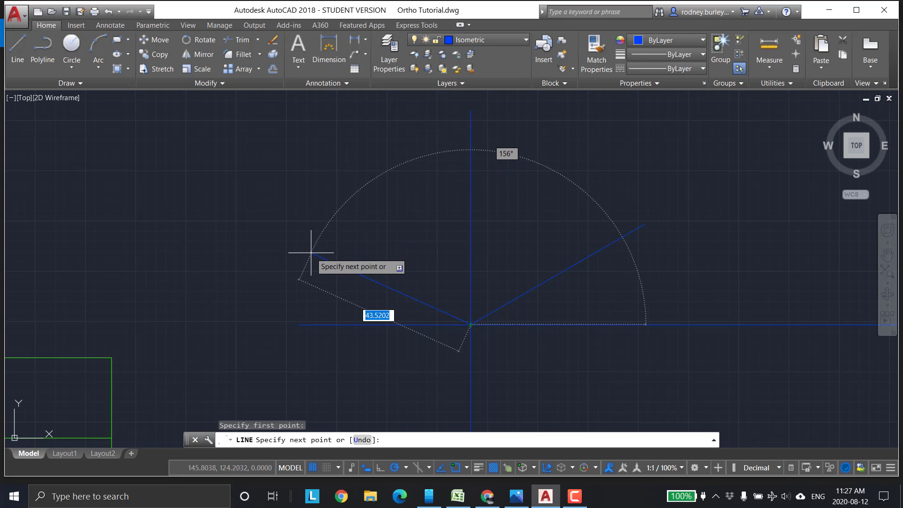
{"action": "type", "text": "55"}
{"action": "key", "text": "Tab"}
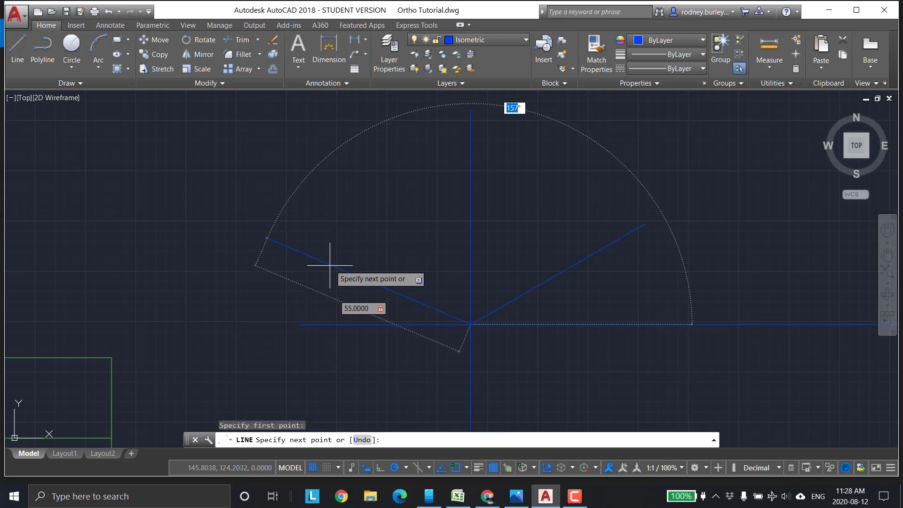
{"action": "type", "text": "150"}
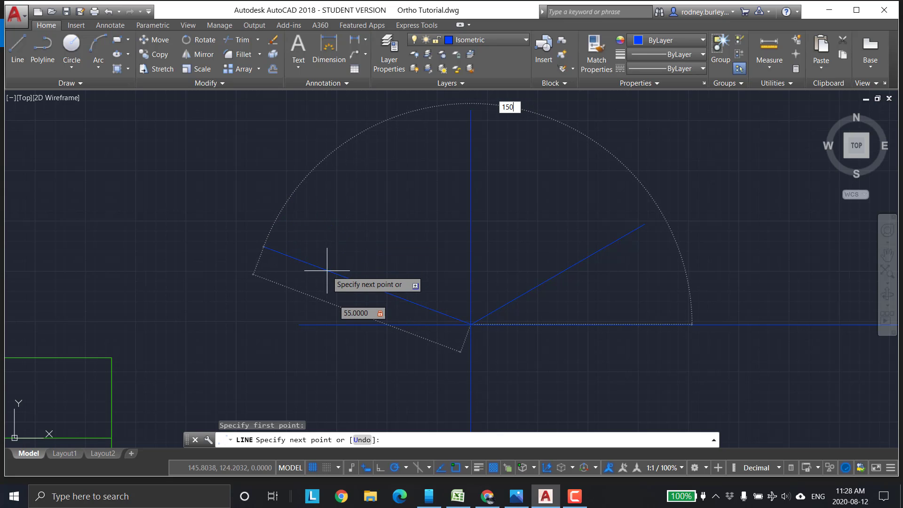
{"action": "key", "text": "Return"}
{"action": "key", "text": "Escape"}
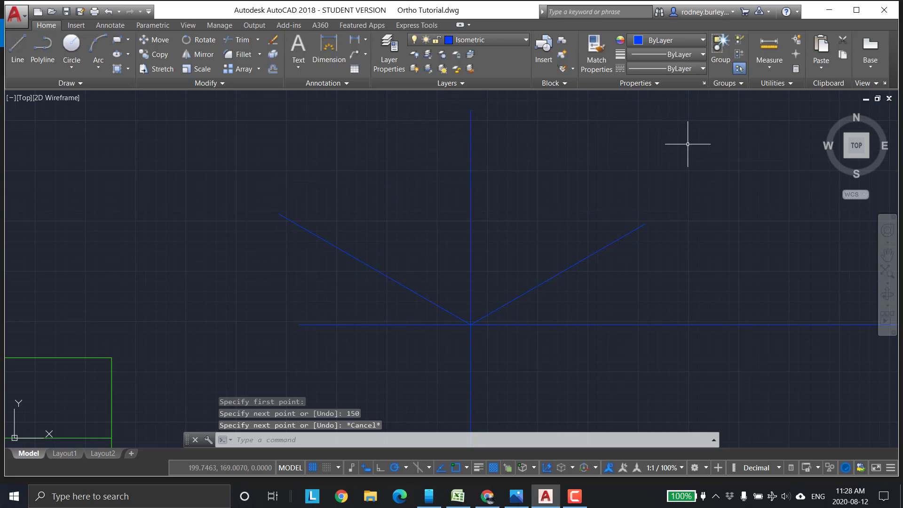
Check the base height in Photos, and in AutoCAD draw a 10-unit line straight up from the outer end of the 55-unit line
{"action": "middle_click_drag", "start_coordinate": [607, 195], "coordinate": [574, 211]}
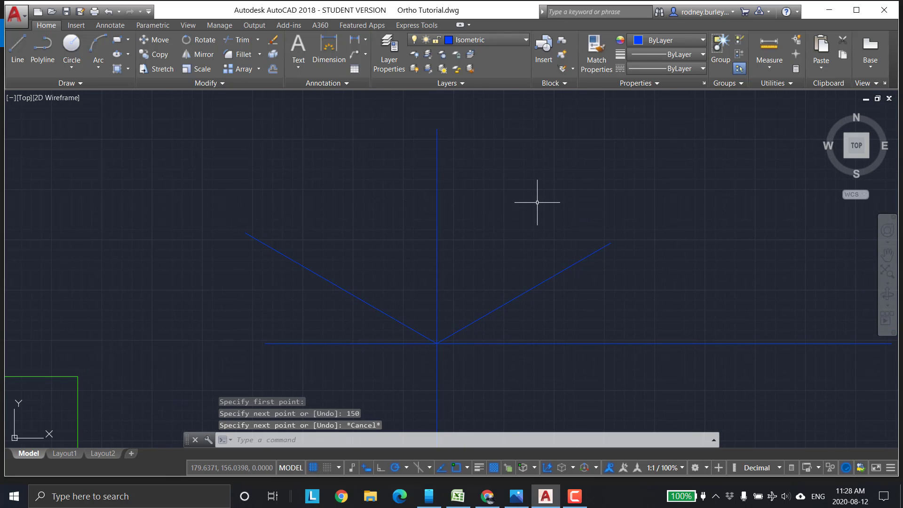
{"action": "middle_click_drag", "start_coordinate": [508, 214], "coordinate": [501, 237]}
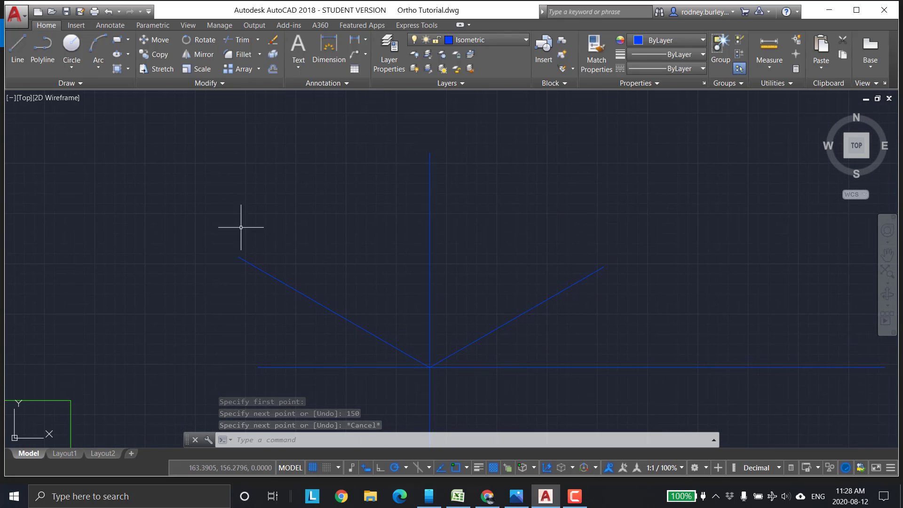
{"action": "left_click", "coordinate": [516, 496]}
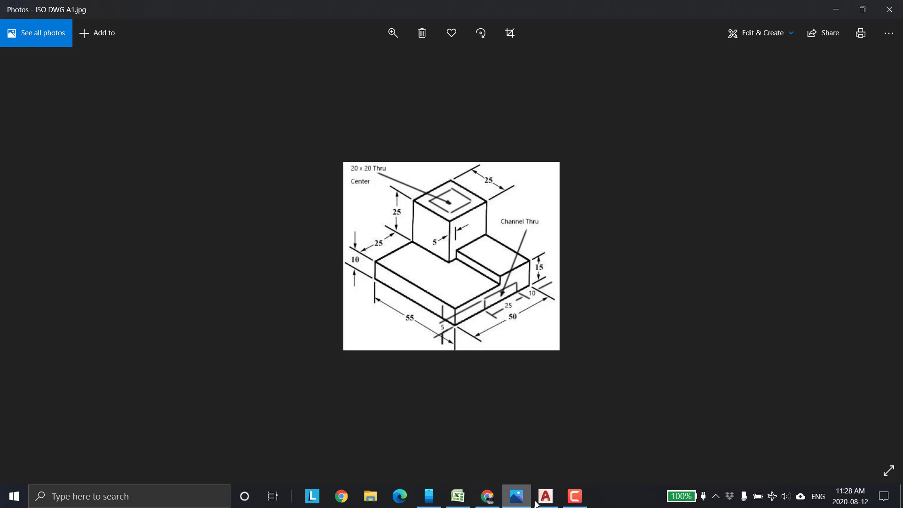
{"action": "left_click", "coordinate": [544, 497]}
{"action": "left_click", "coordinate": [18, 47]}
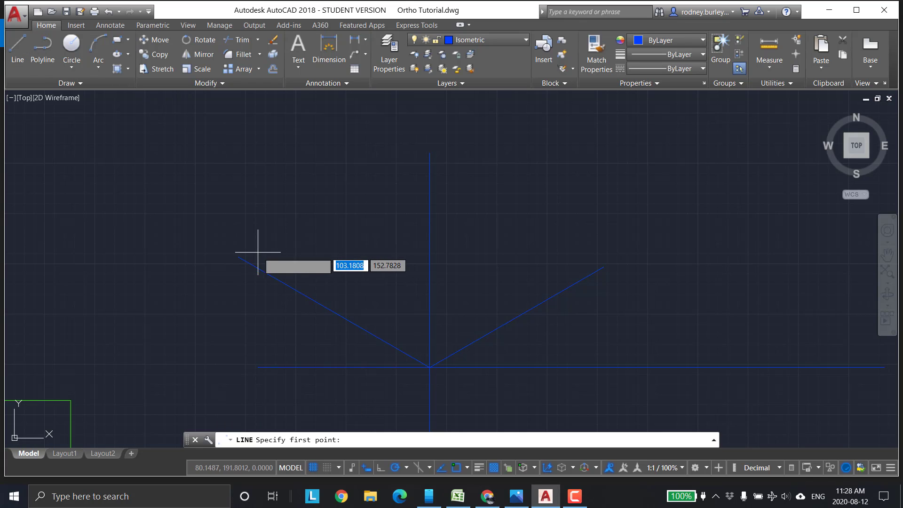
{"action": "left_click", "coordinate": [238, 257]}
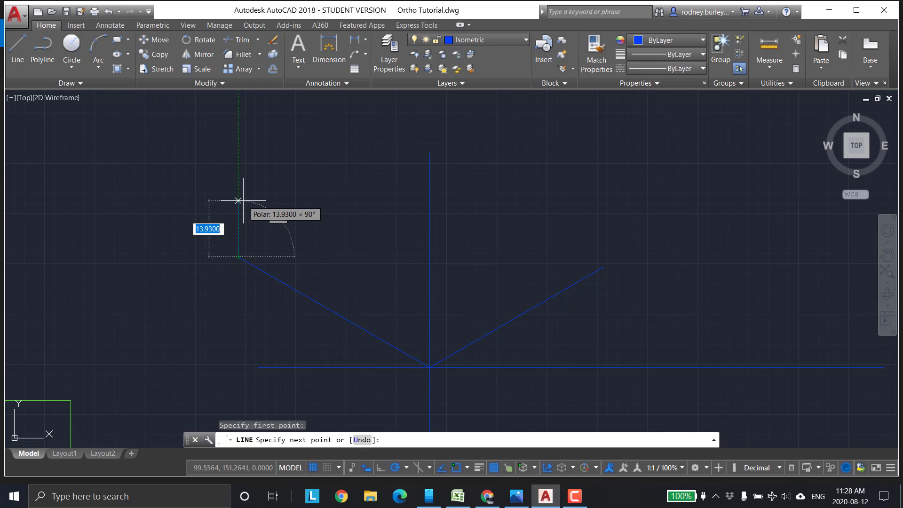
{"action": "type", "text": "10"}
{"action": "key", "text": "Return"}
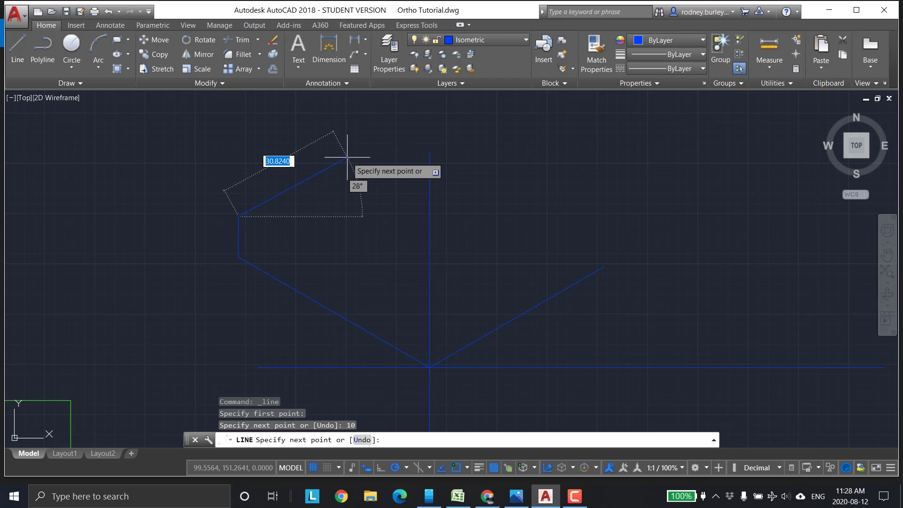
Continue the outline with a 25-unit line at 30° up to the right, followed by a 25-unit line straight up
{"action": "type", "text": "25"}
{"action": "key", "text": "Tab"}
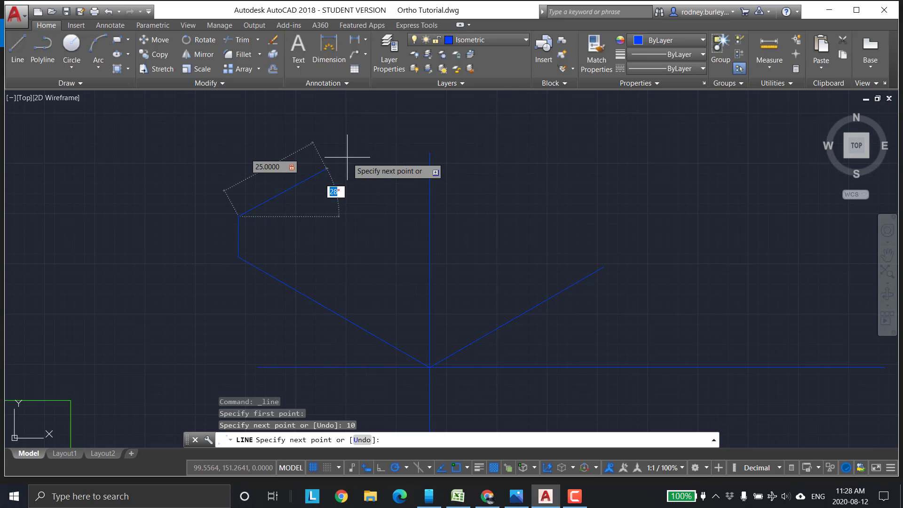
{"action": "type", "text": "30"}
{"action": "key", "text": "Return"}
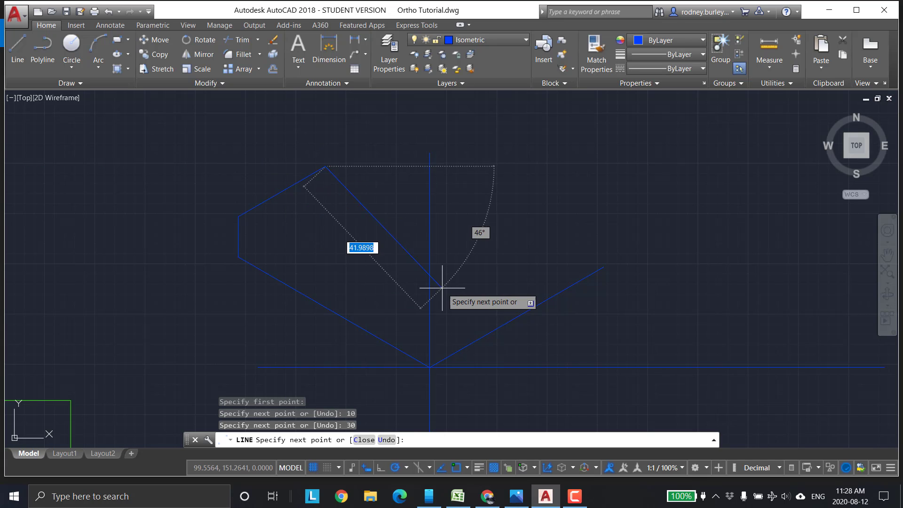
{"action": "middle_click_drag", "start_coordinate": [443, 182], "coordinate": [438, 267]}
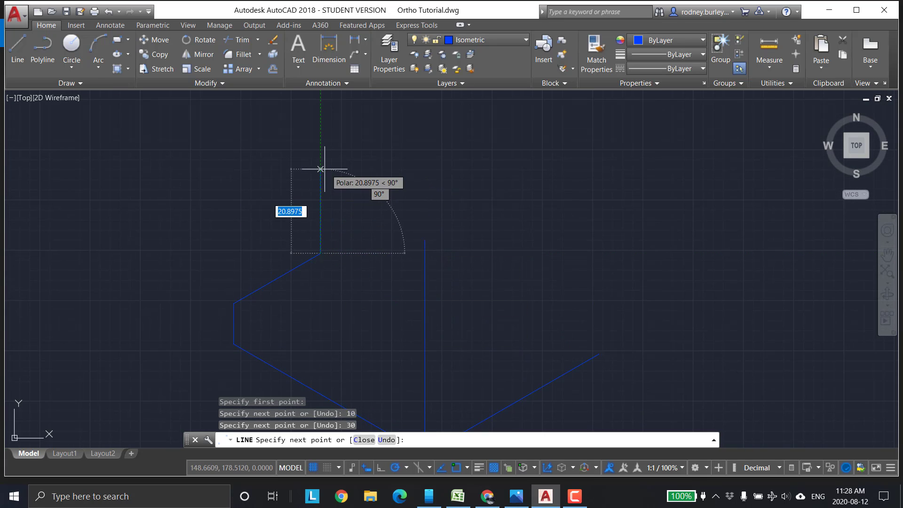
{"action": "type", "text": "25"}
{"action": "key", "text": "Return"}
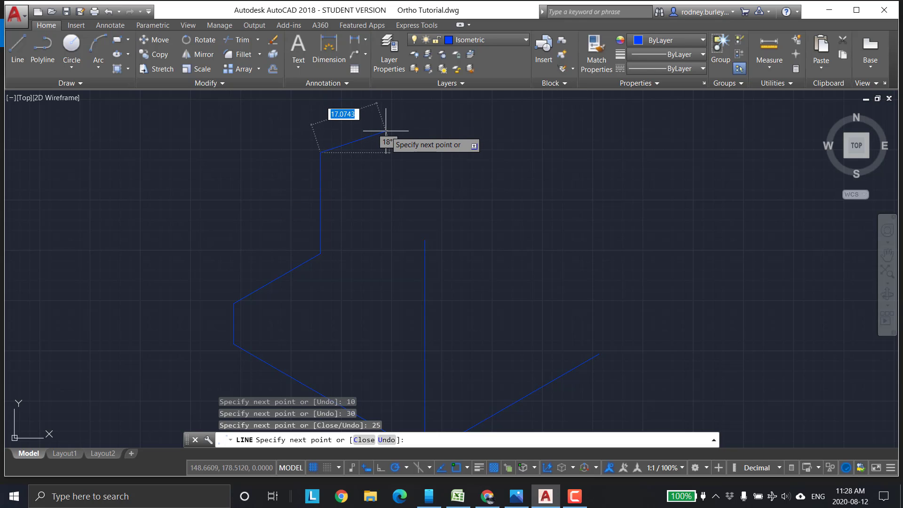
Check the tower's top dimensions in Photos, and in AutoCAD end the outline with a 25-unit line at 30° up to the right
{"action": "key", "text": "alt+Tab"}
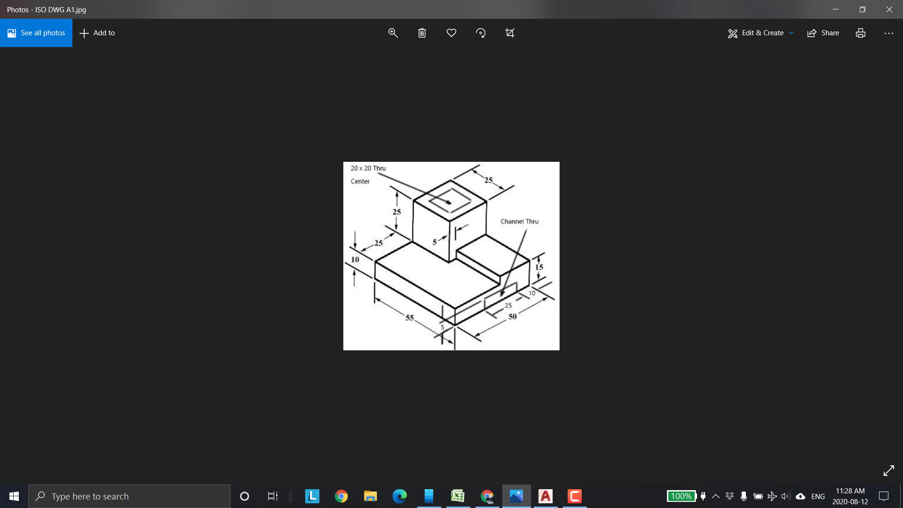
{"action": "key", "text": "alt+Tab"}
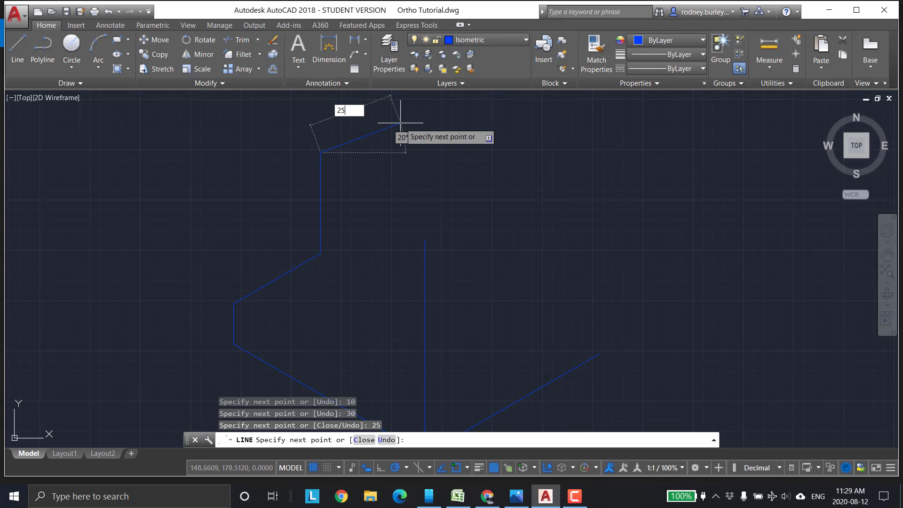
{"action": "type", "text": "25"}
{"action": "key", "text": "Tab"}
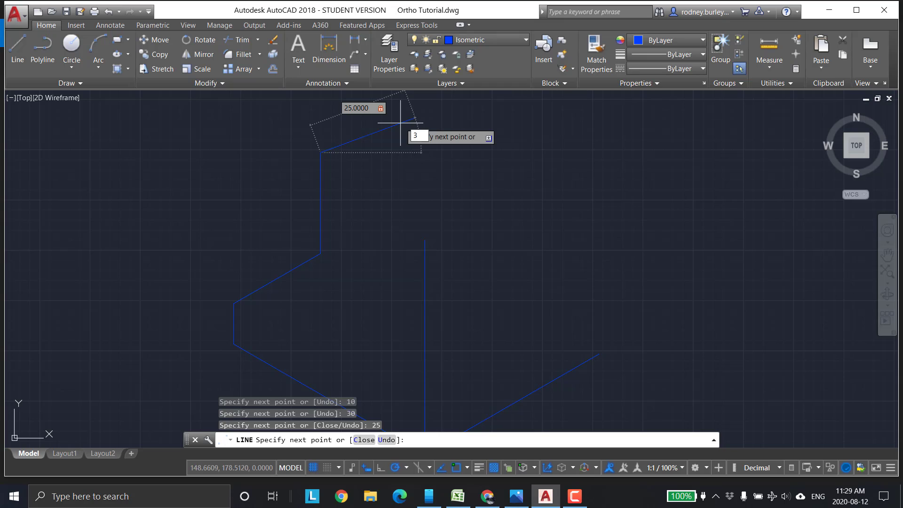
{"action": "type", "text": "30"}
{"action": "key", "text": "Return"}
{"action": "scroll", "coordinate": [400, 207], "scroll_direction": "down", "scroll_amount": 3}
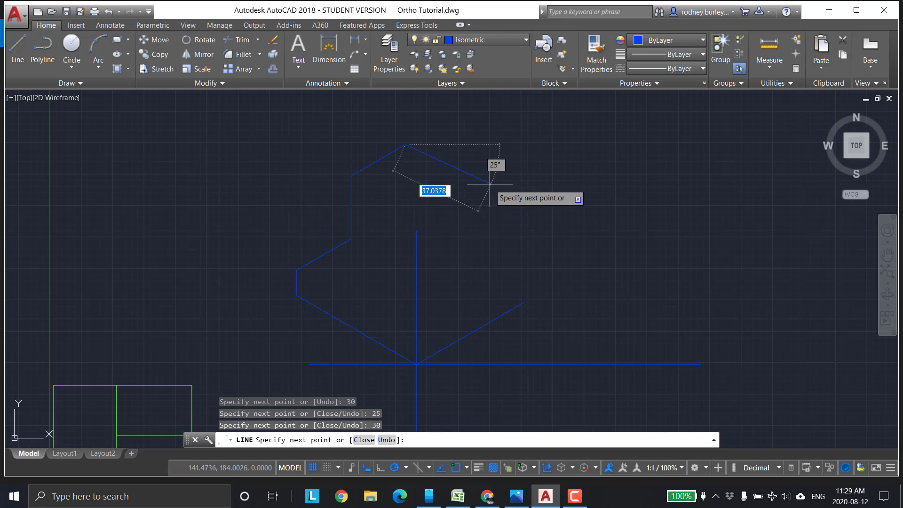
{"action": "key", "text": "Escape"}
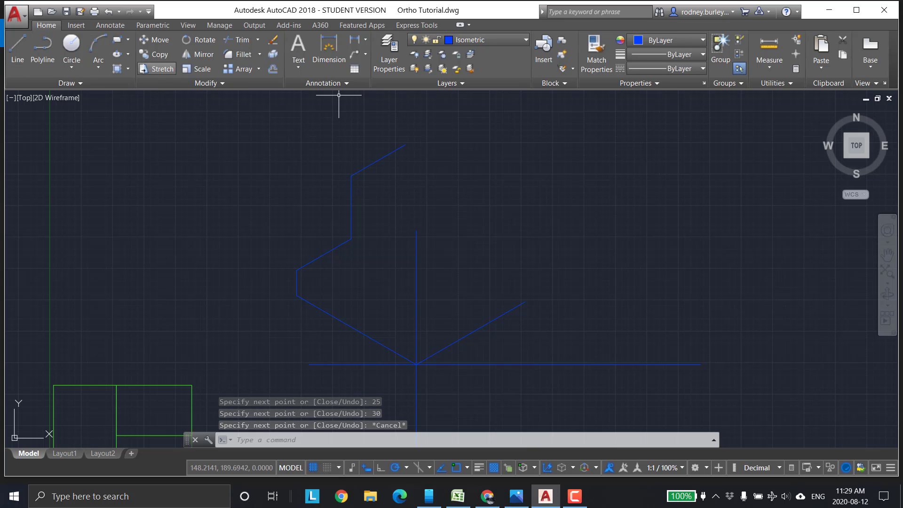
{"action": "left_click", "coordinate": [18, 47]}
{"action": "left_click", "coordinate": [405, 145]}
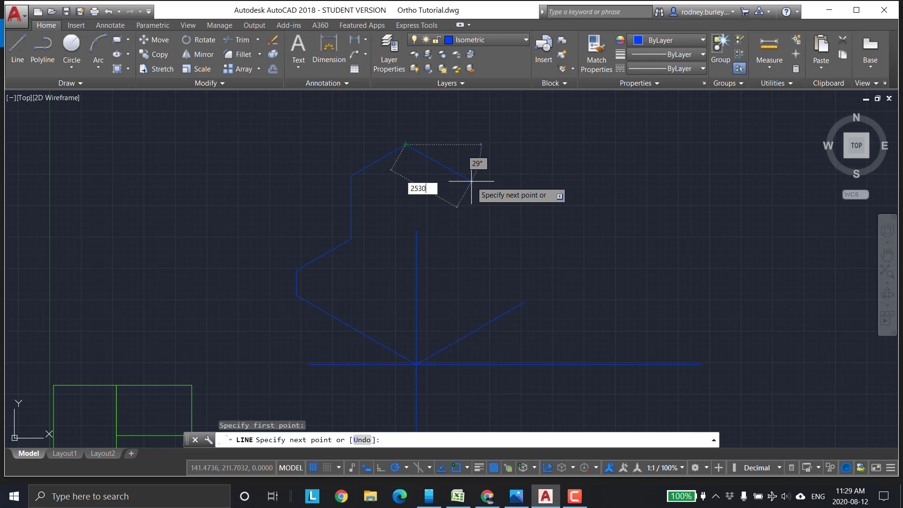
{"action": "key", "text": "Return"}
{"action": "scroll", "coordinate": [681, 167], "scroll_direction": "down", "scroll_amount": 5}
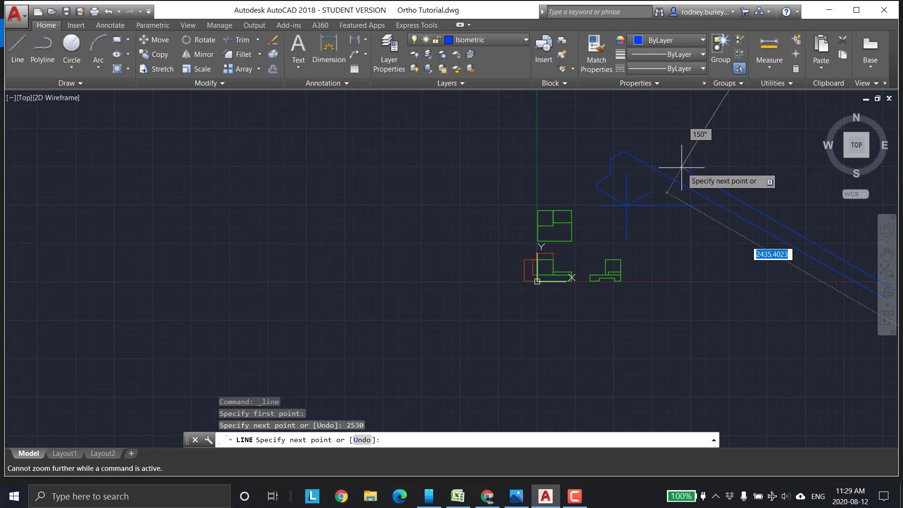
{"action": "scroll", "coordinate": [681, 167], "scroll_direction": "up", "scroll_amount": 4}
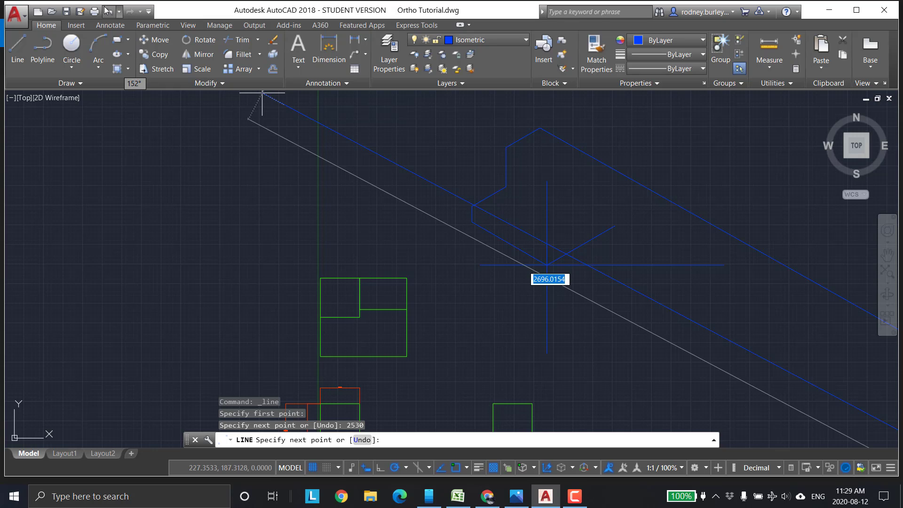
{"action": "left_click", "coordinate": [107, 11]}
Draw a 25-unit line from the tower's topmost corner, sloping down to the right at 30° below horizontal
{"action": "left_click", "coordinate": [18, 47]}
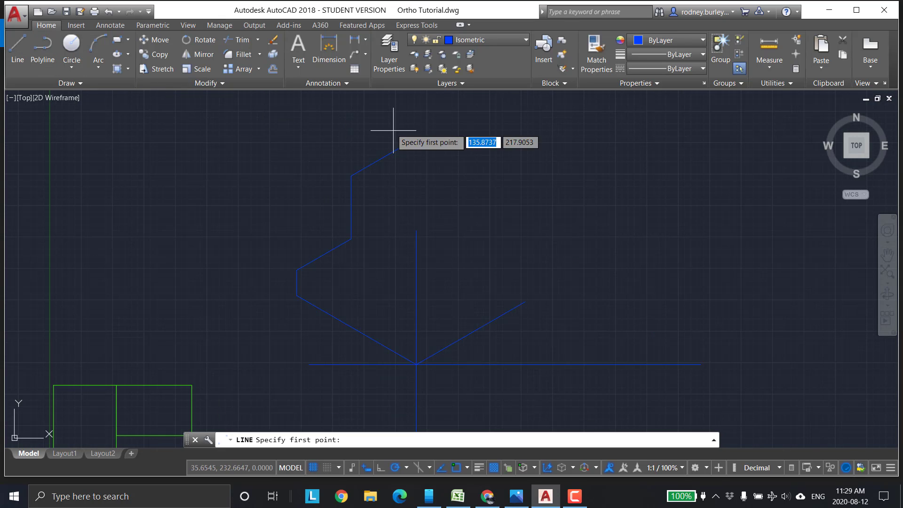
{"action": "left_click", "coordinate": [406, 145]}
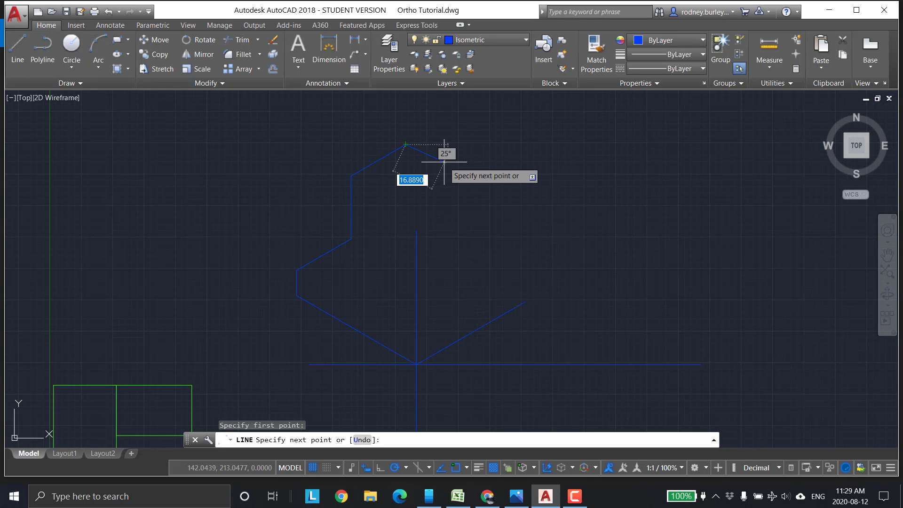
{"action": "type", "text": "25"}
{"action": "key", "text": "Tab"}
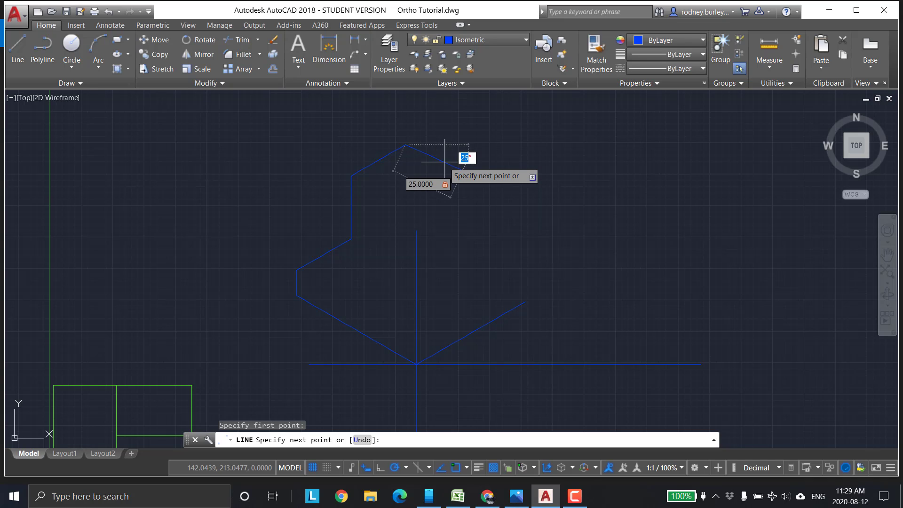
{"action": "type", "text": "30"}
{"action": "key", "text": "Return"}
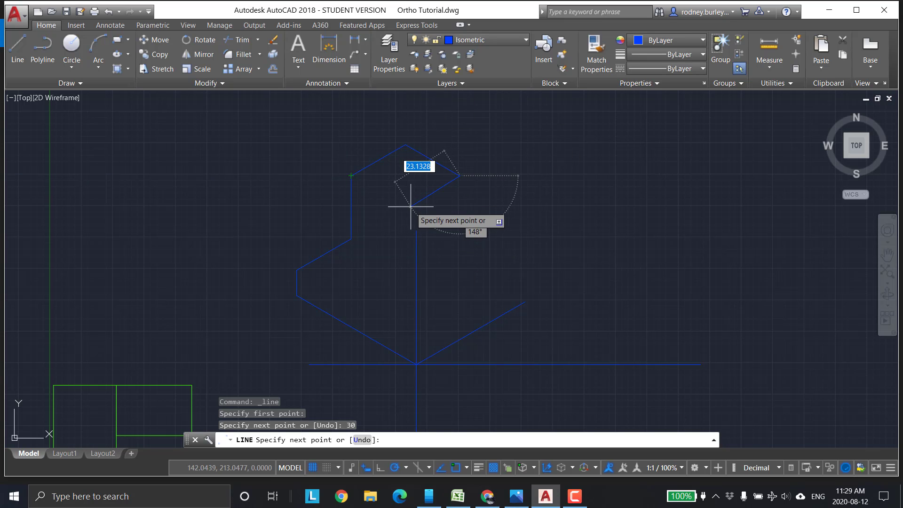
{"action": "key", "text": "Escape"}
Draw a 25-unit line from the left corner of the tower's top, sloping down to the right at 30° below horizontal
{"action": "left_click", "coordinate": [18, 47]}
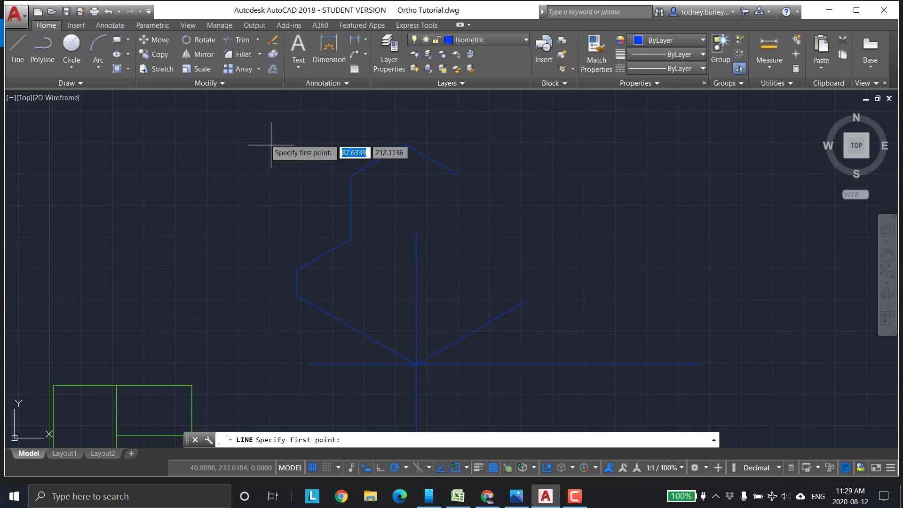
{"action": "left_click", "coordinate": [351, 176]}
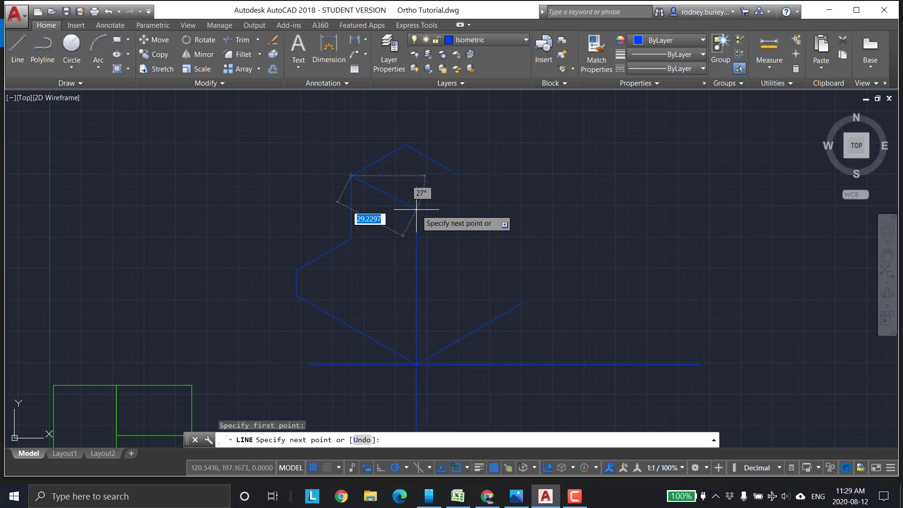
{"action": "type", "text": "25"}
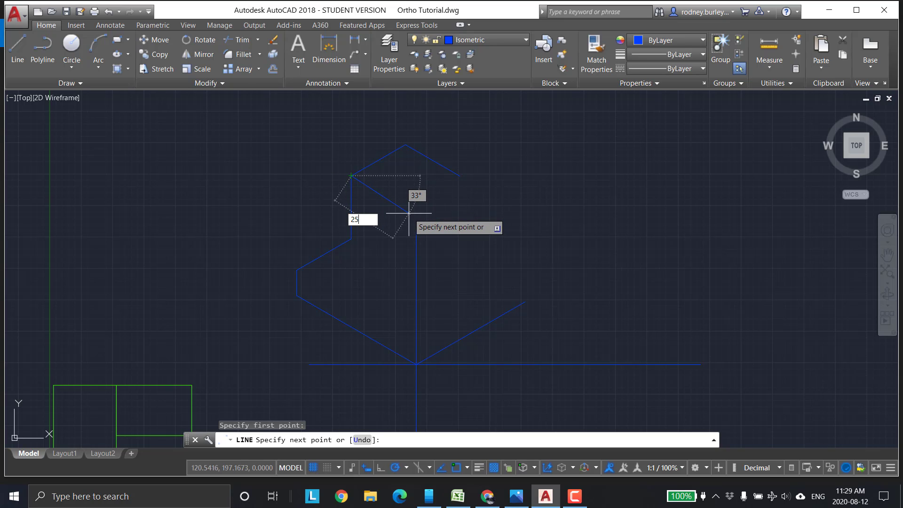
{"action": "key", "text": "Tab"}
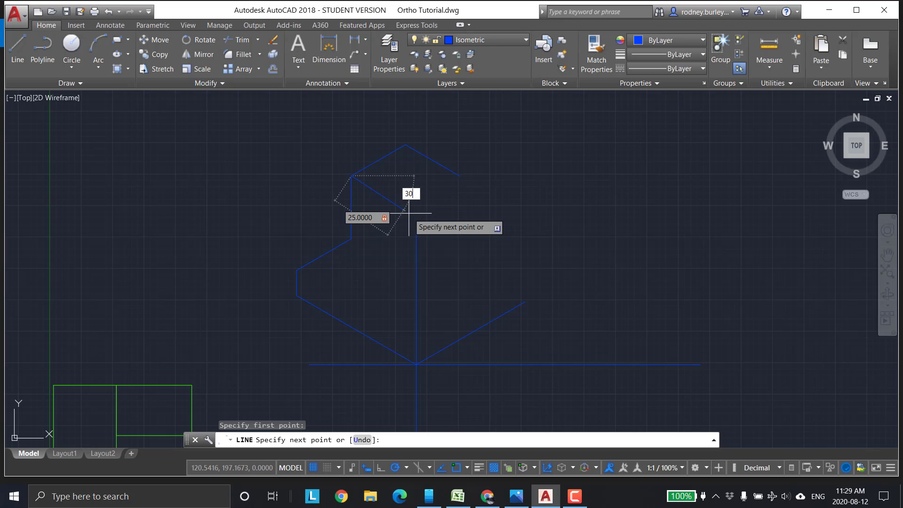
{"action": "key", "text": "Return"}
{"action": "key", "text": "Escape"}
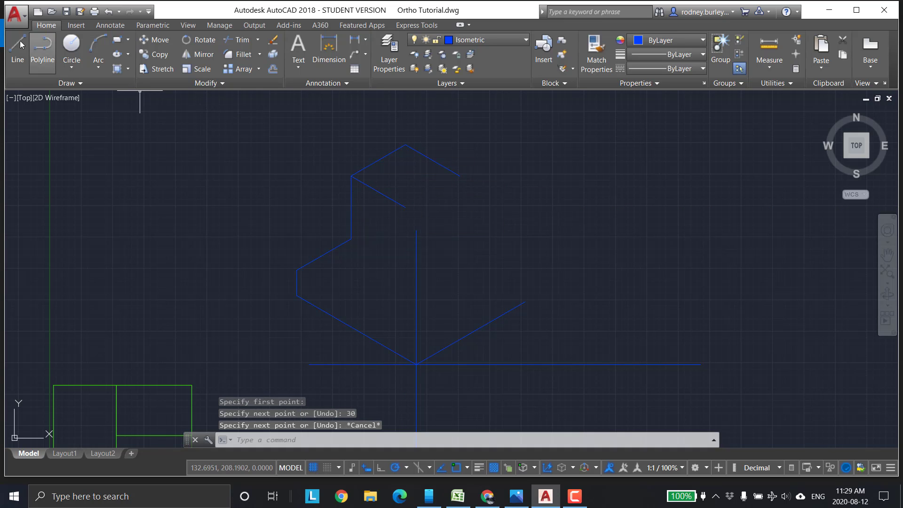
Close the tower's top face with a line from its right corner to its front corner
{"action": "left_click", "coordinate": [18, 47]}
{"action": "left_click", "coordinate": [459, 176]}
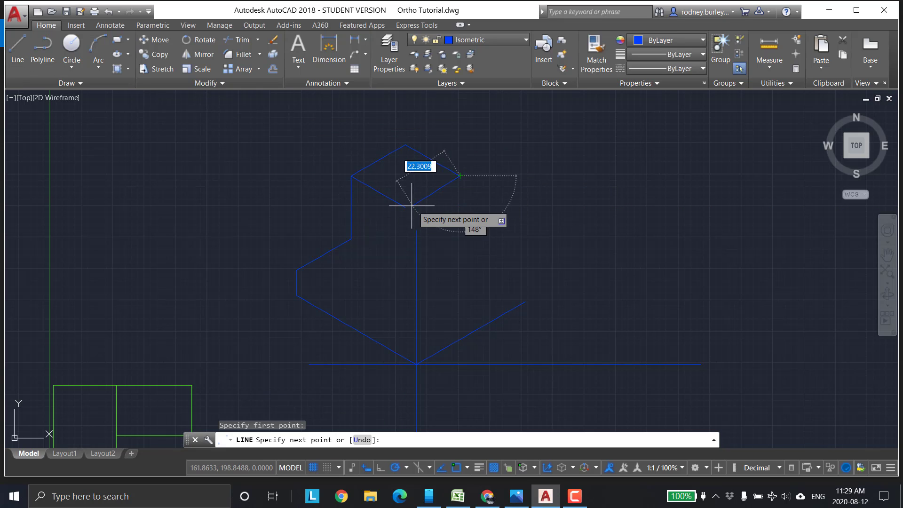
{"action": "left_click", "coordinate": [405, 207]}
{"action": "key", "text": "Escape"}
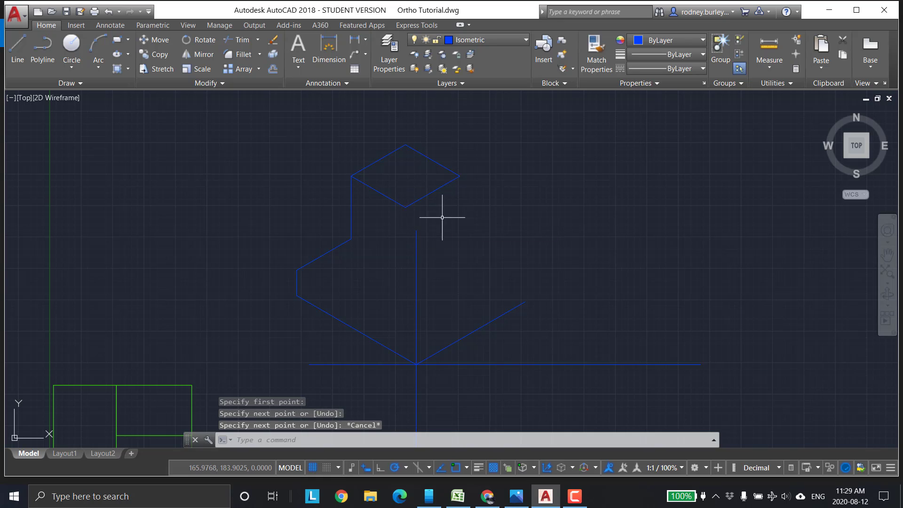
Draw a 15-unit line straight up from the outer end of the base's right-hand bottom edge
{"action": "left_click", "coordinate": [17, 47]}
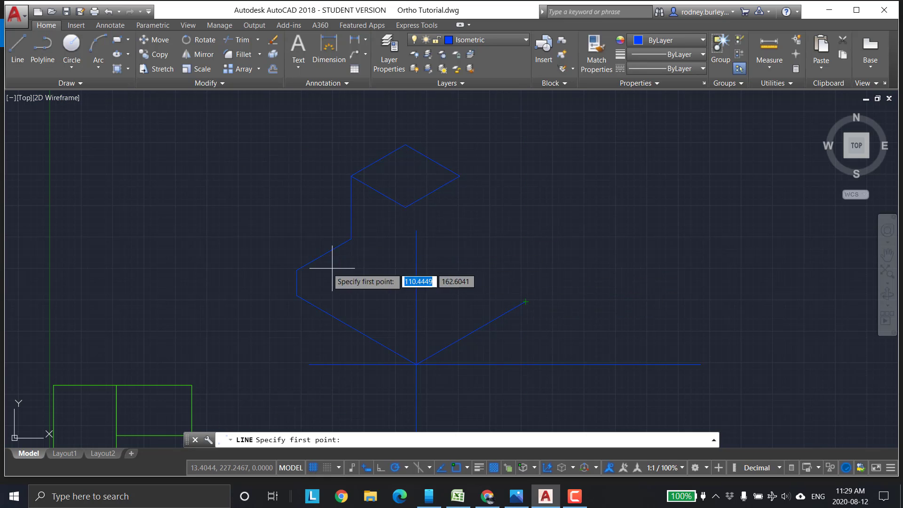
{"action": "left_click", "coordinate": [526, 302]}
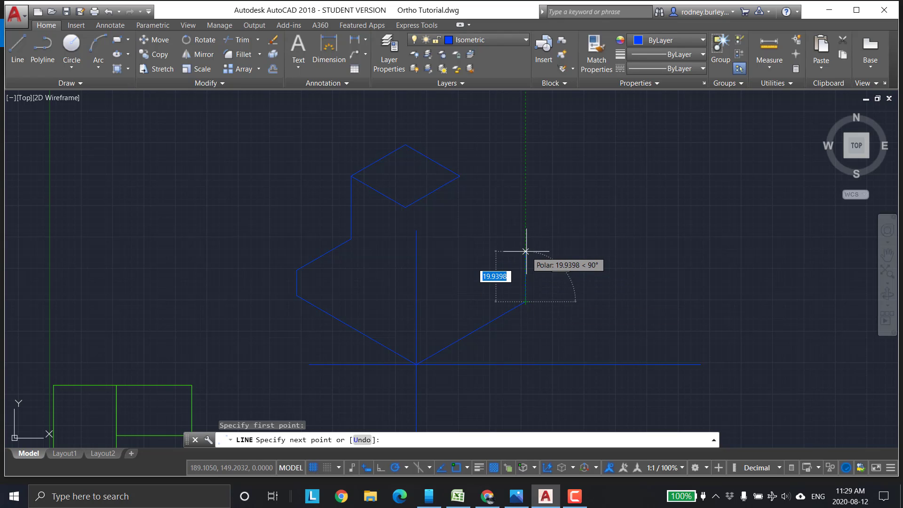
{"action": "type", "text": "1"}
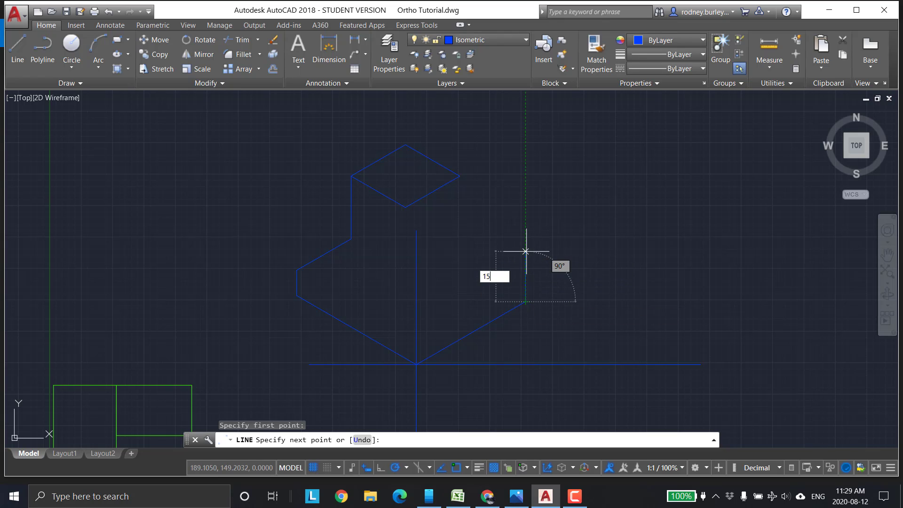
{"action": "type", "text": "5"}
{"action": "key", "text": "Return"}
{"action": "key", "text": "Escape"}
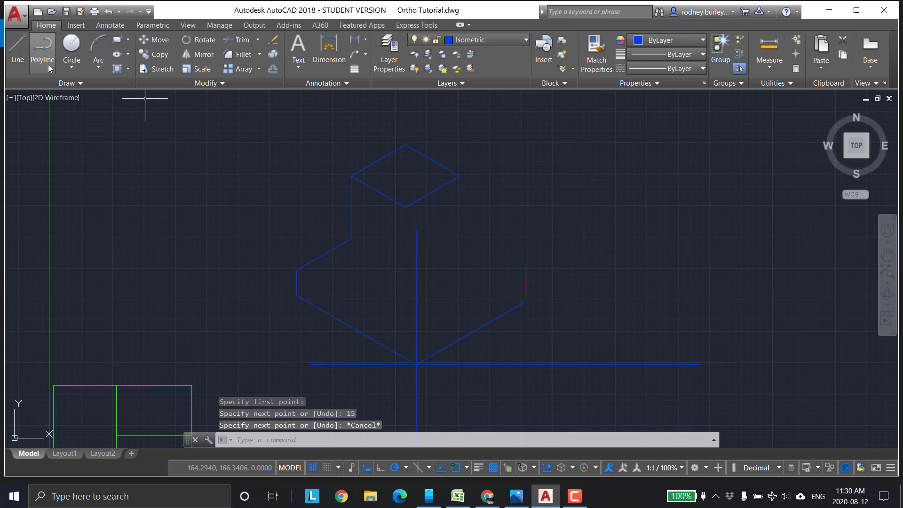
Check the raised step's dimensions in Photos, and in AutoCAD draw a 20-unit line down-left at 150° from the top of the 15-unit line
{"action": "left_click", "coordinate": [17, 47]}
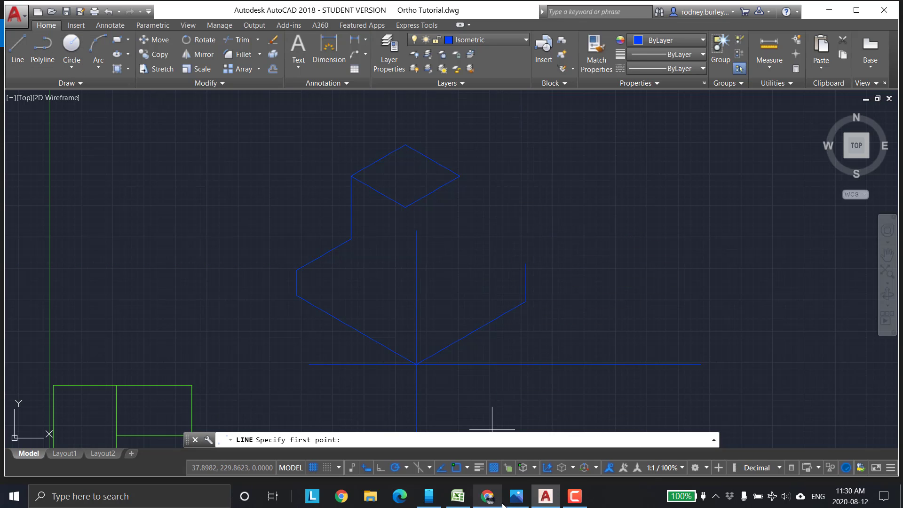
{"action": "left_click", "coordinate": [516, 497]}
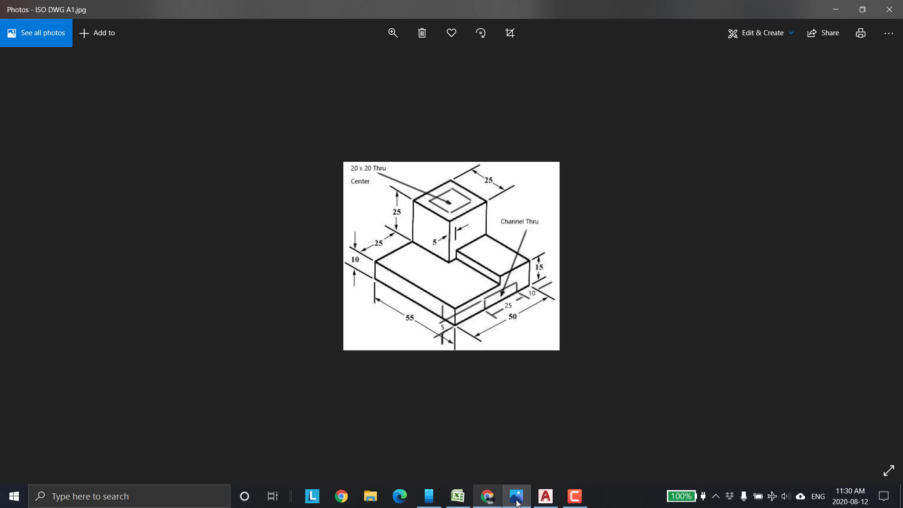
{"action": "left_click", "coordinate": [546, 496]}
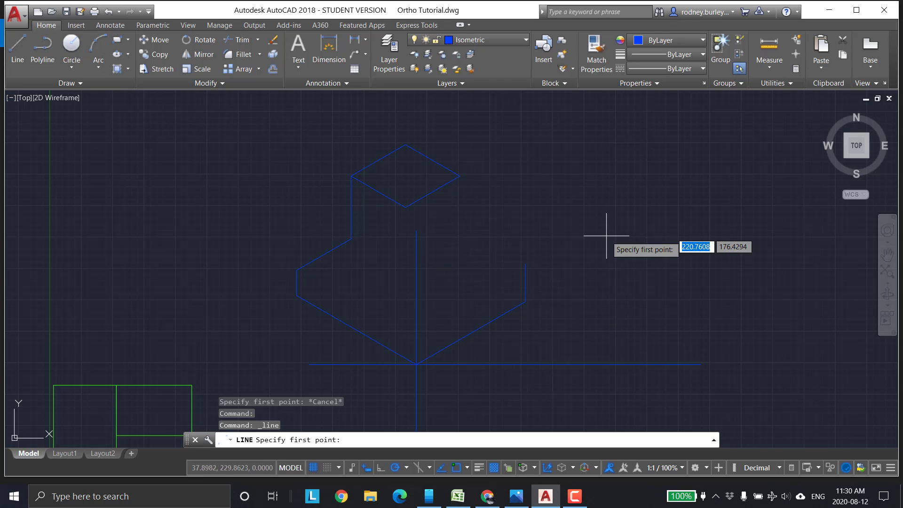
{"action": "left_click", "coordinate": [523, 267]}
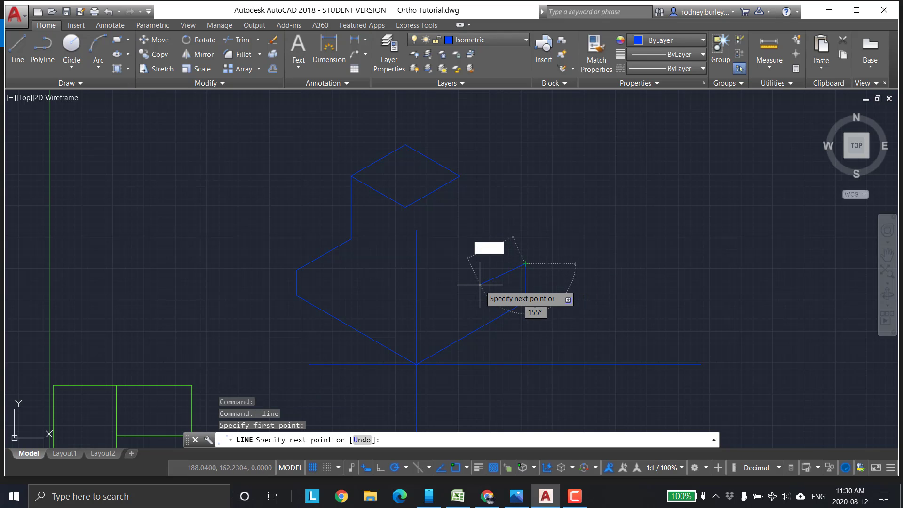
{"action": "key", "text": "Tab"}
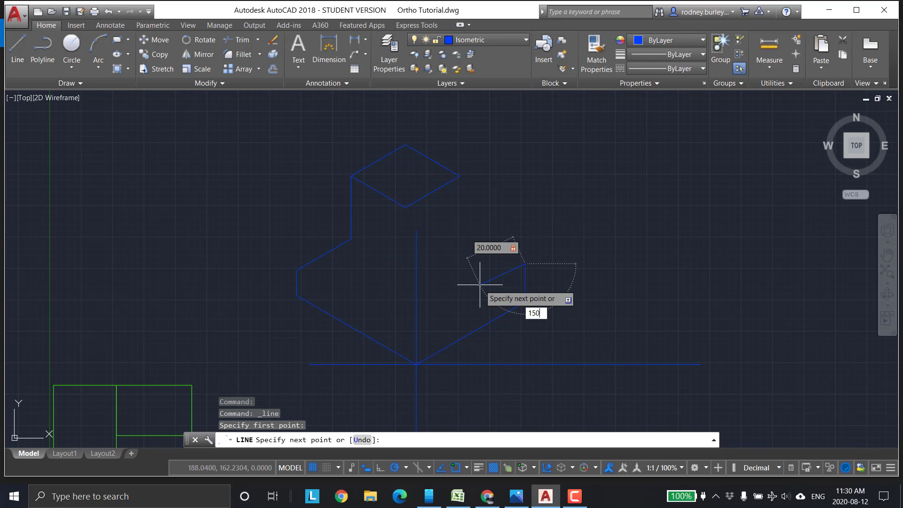
{"action": "key", "text": "Return"}
{"action": "key", "text": "Escape"}
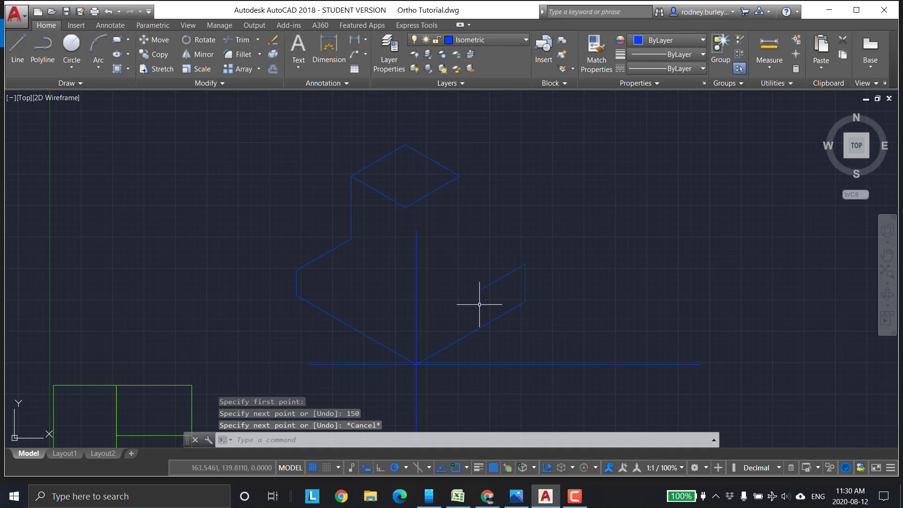
Draw a 5-unit line straight down from the lower end of the 20-unit line
{"action": "left_click", "coordinate": [17, 47]}
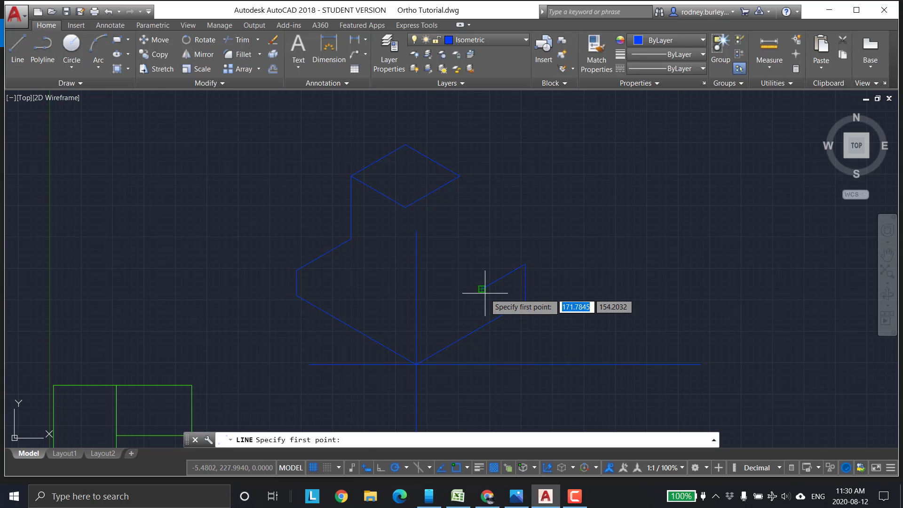
{"action": "left_click", "coordinate": [484, 292]}
{"action": "type", "text": "5"}
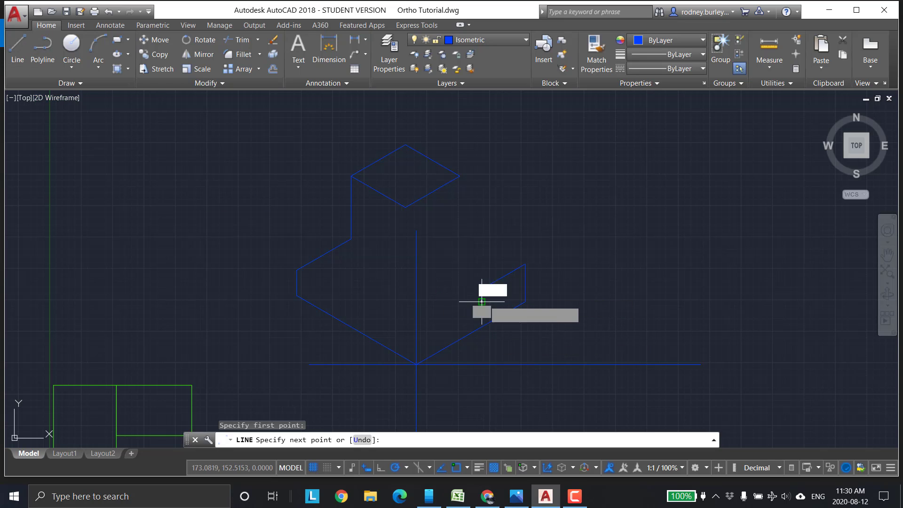
{"action": "key", "text": "Return"}
{"action": "key", "text": "Escape"}
Delete the vertical construction line through the base's bottom front corner
{"action": "left_click", "coordinate": [22, 47]}
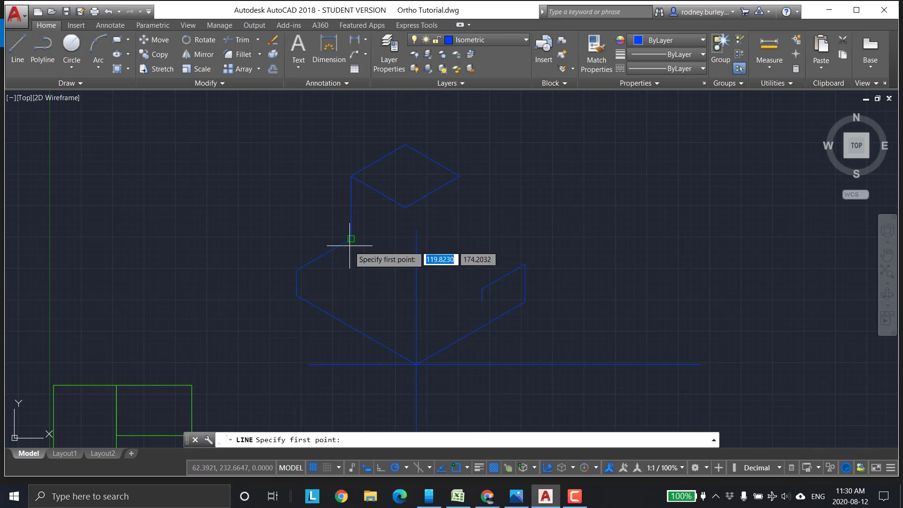
{"action": "key", "text": "Escape"}
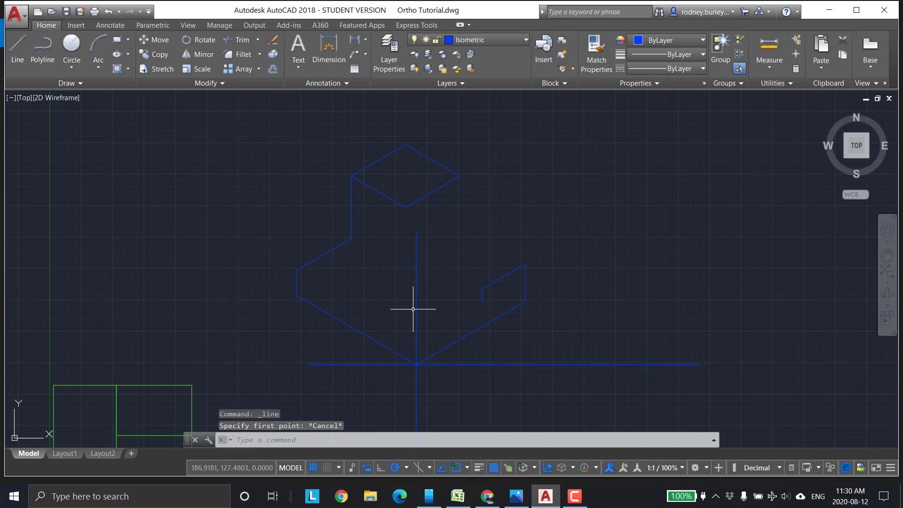
{"action": "left_click", "coordinate": [418, 308]}
{"action": "left_click", "coordinate": [417, 309]}
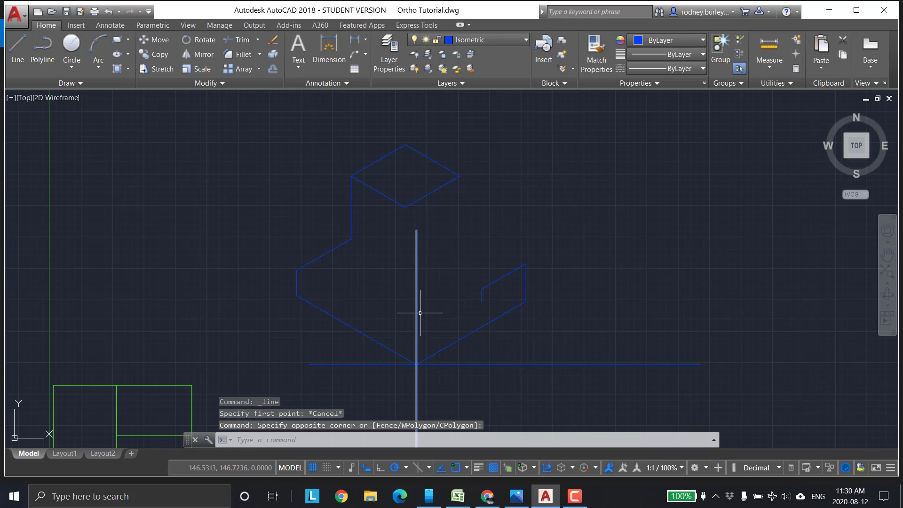
{"action": "left_click", "coordinate": [410, 308]}
{"action": "key", "text": "Delete"}
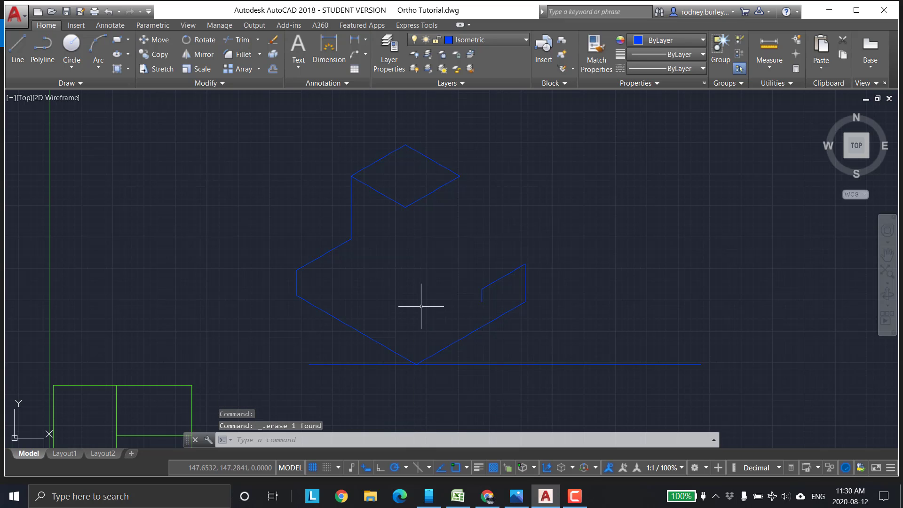
Draw a 10-unit line straight up from the base's bottom front corner
{"action": "left_click", "coordinate": [17, 47]}
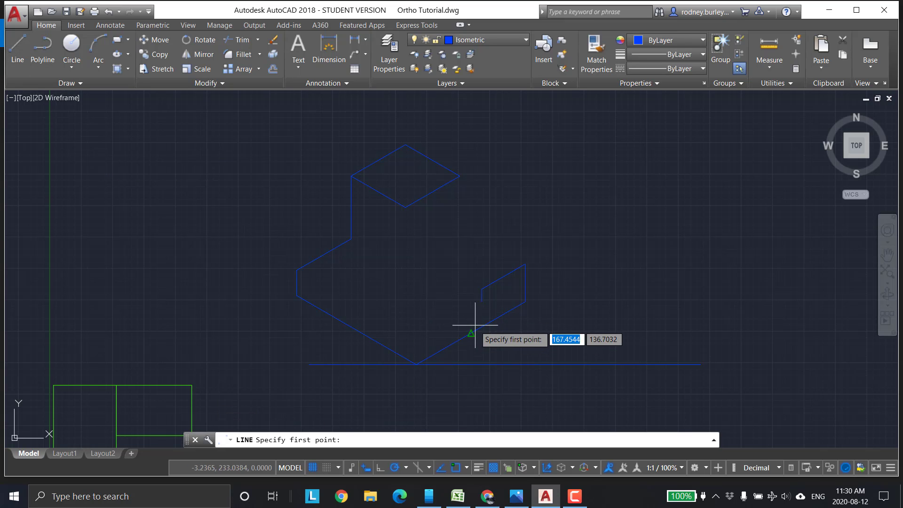
{"action": "left_click", "coordinate": [414, 365]}
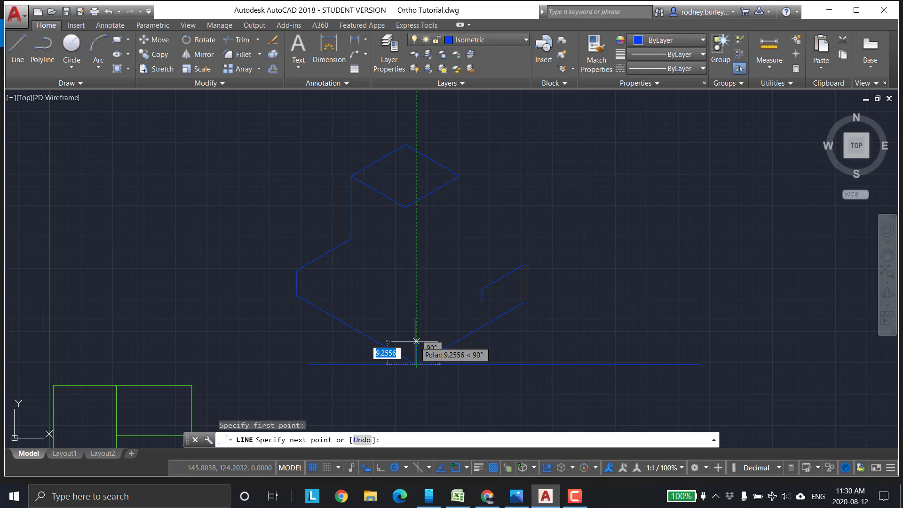
{"action": "type", "text": "10"}
{"action": "key", "text": "Return"}
{"action": "key", "text": "Return"}
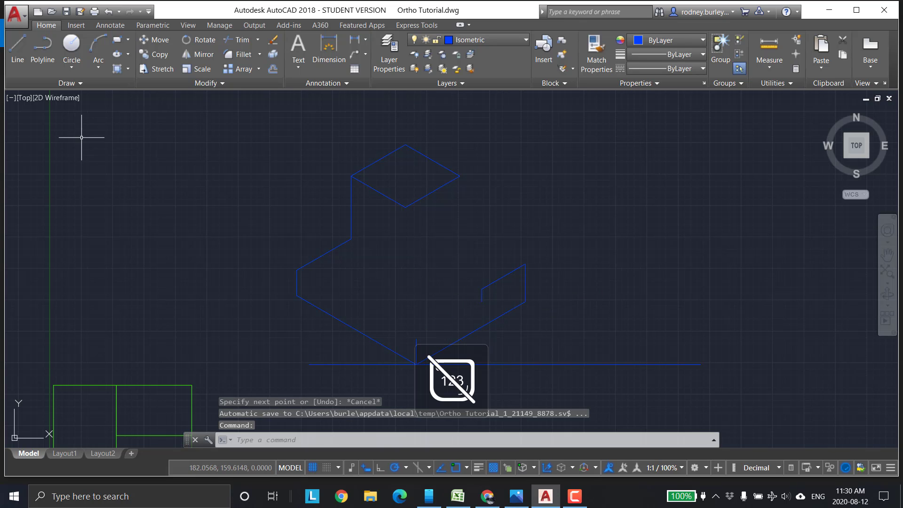
Connect the top of the 10-unit front edge to the lower end of the 5-unit step line
{"action": "left_click", "coordinate": [17, 47]}
{"action": "left_click", "coordinate": [416, 339]}
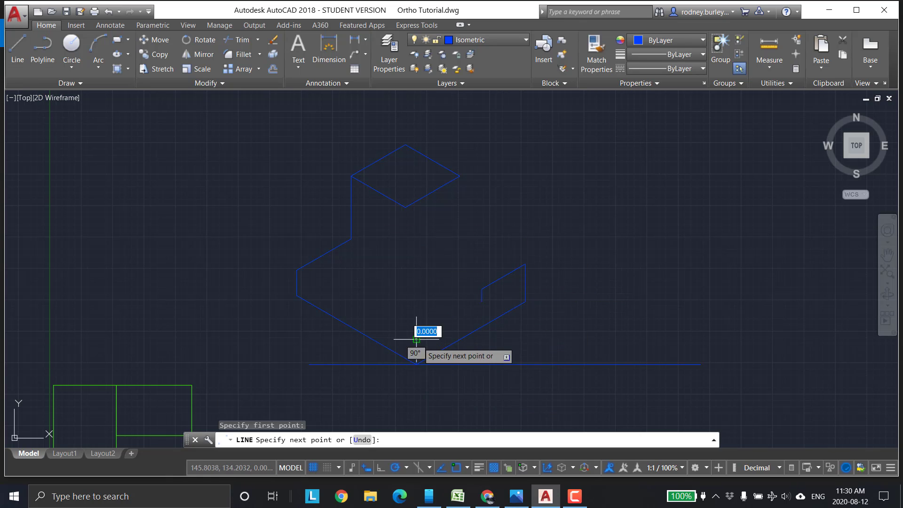
{"action": "left_click", "coordinate": [482, 301]}
{"action": "key", "text": "Escape"}
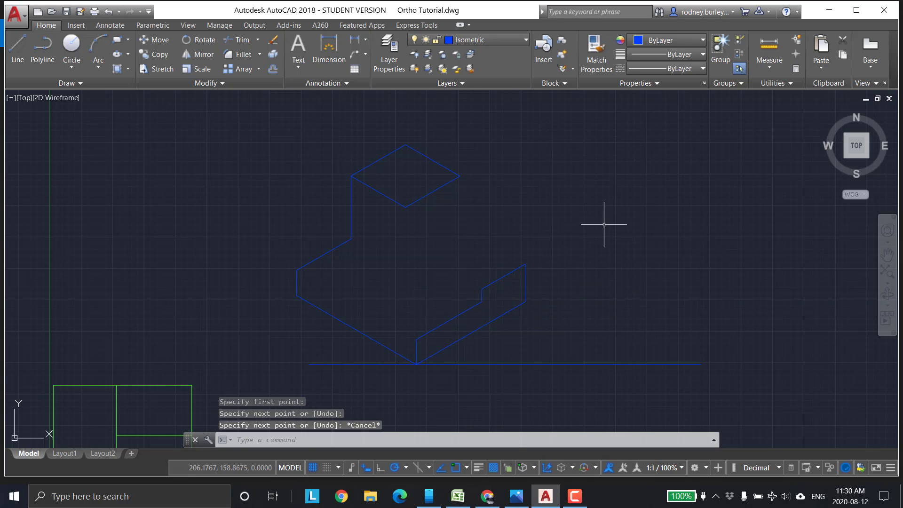
Draw the base's upper left front edge from the top of the left vertical edge to the top of the front vertical edge
{"action": "left_click", "coordinate": [18, 47]}
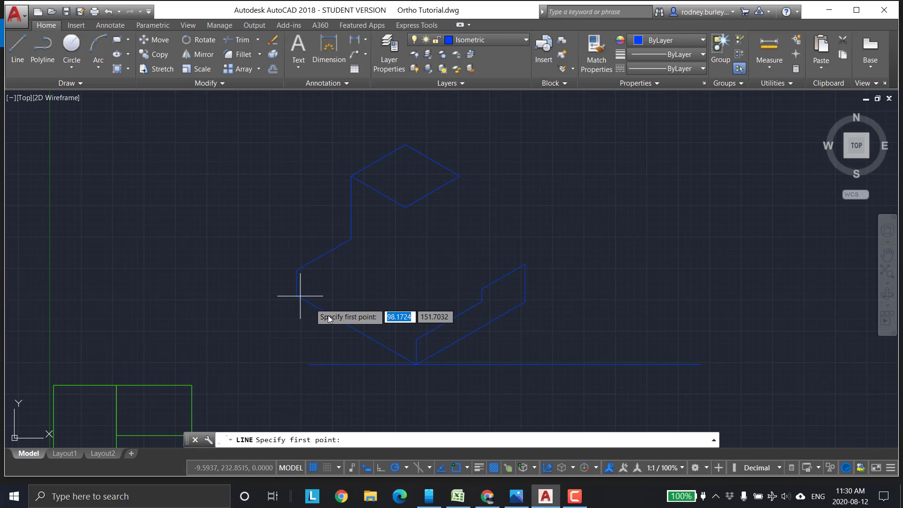
{"action": "left_click", "coordinate": [296, 270]}
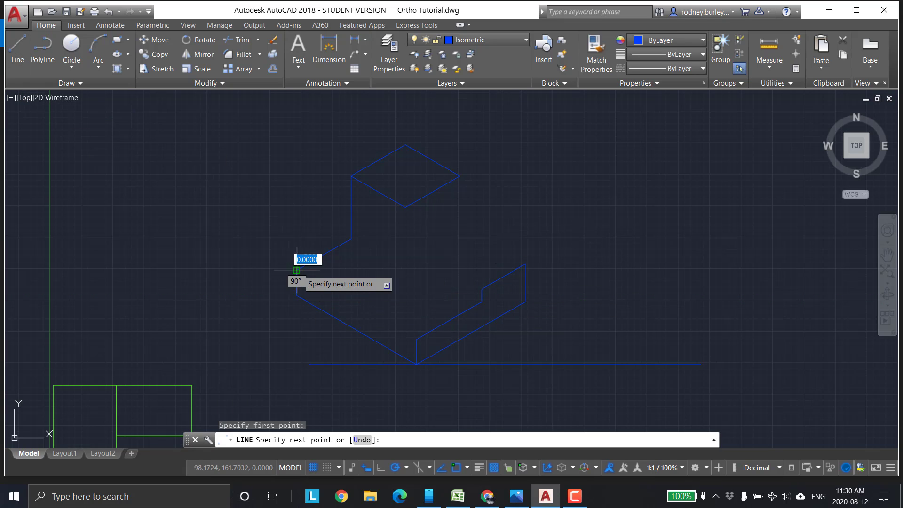
{"action": "left_click", "coordinate": [417, 339]}
{"action": "key", "text": "Escape"}
{"action": "type", "text": "F"}
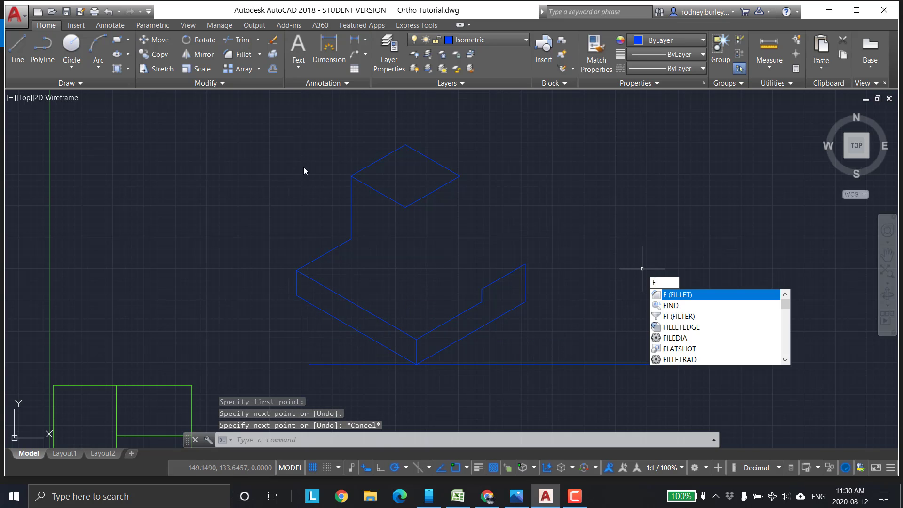
{"action": "key", "text": "Escape"}
{"action": "left_click", "coordinate": [17, 47]}
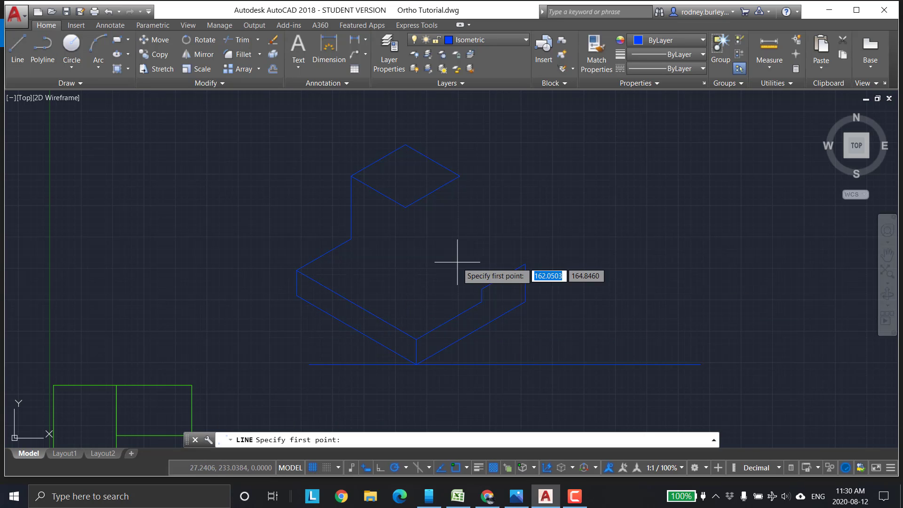
{"action": "left_click", "coordinate": [459, 175]}
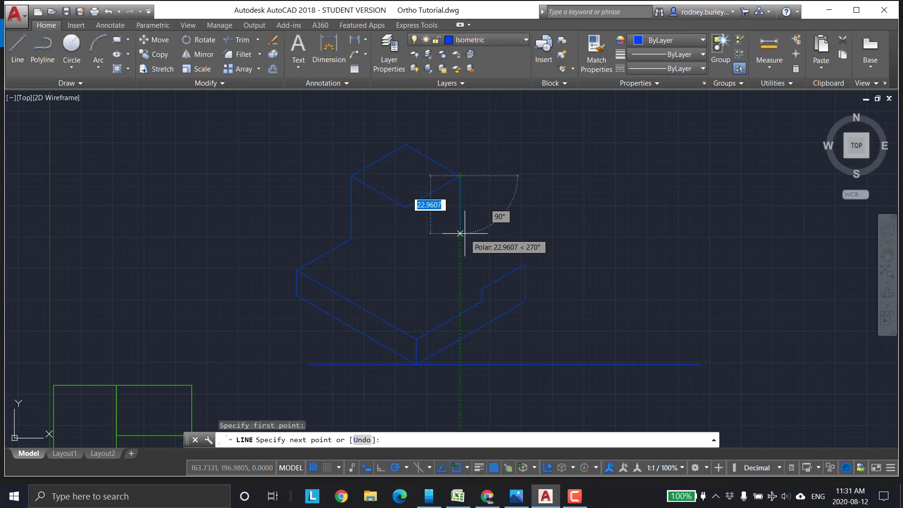
{"action": "key", "text": "Escape"}
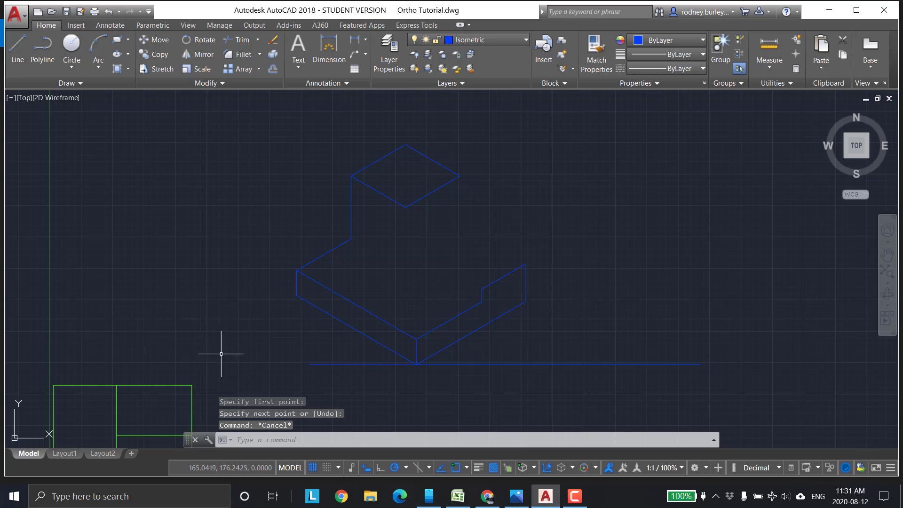
Check the block's dimensions in ISO DWG A1.jpg and try to draw a vertical line down from the top face's right corner in AutoCAD
{"action": "left_click", "coordinate": [516, 496]}
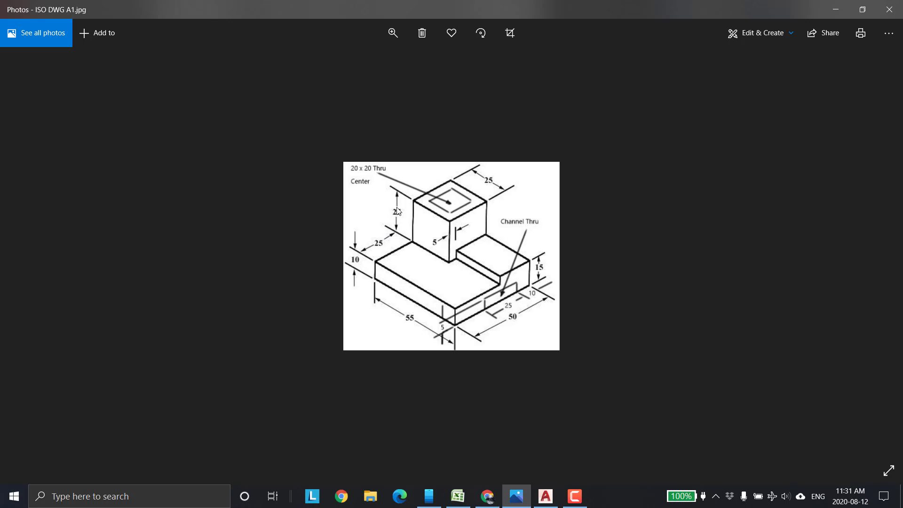
{"action": "left_click", "coordinate": [545, 497]}
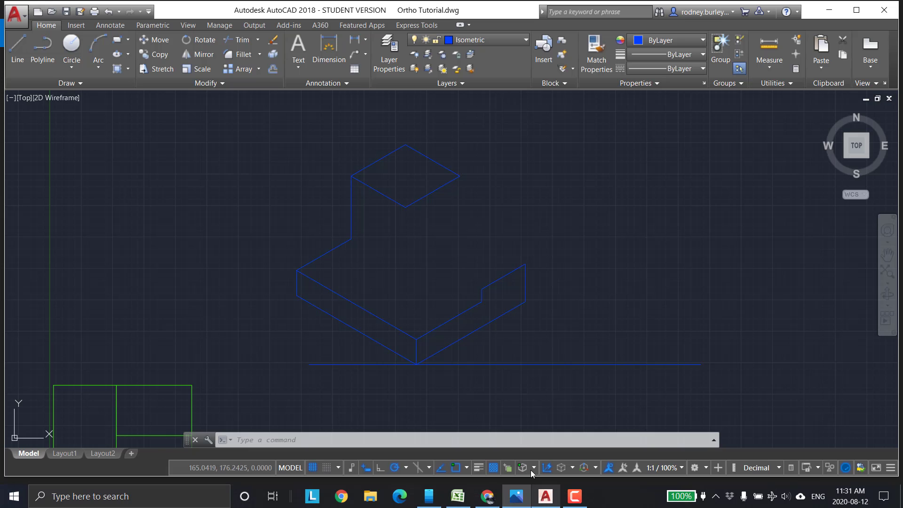
{"action": "left_click", "coordinate": [17, 47]}
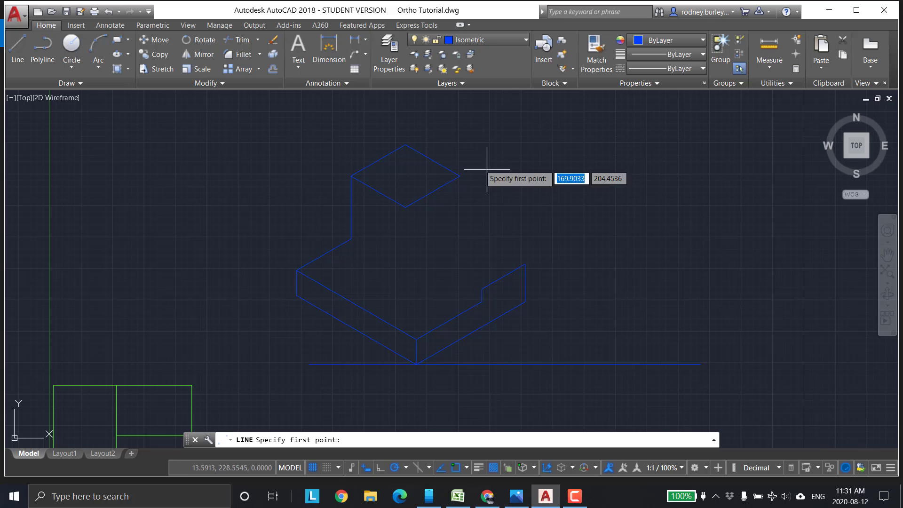
{"action": "left_click", "coordinate": [459, 175]}
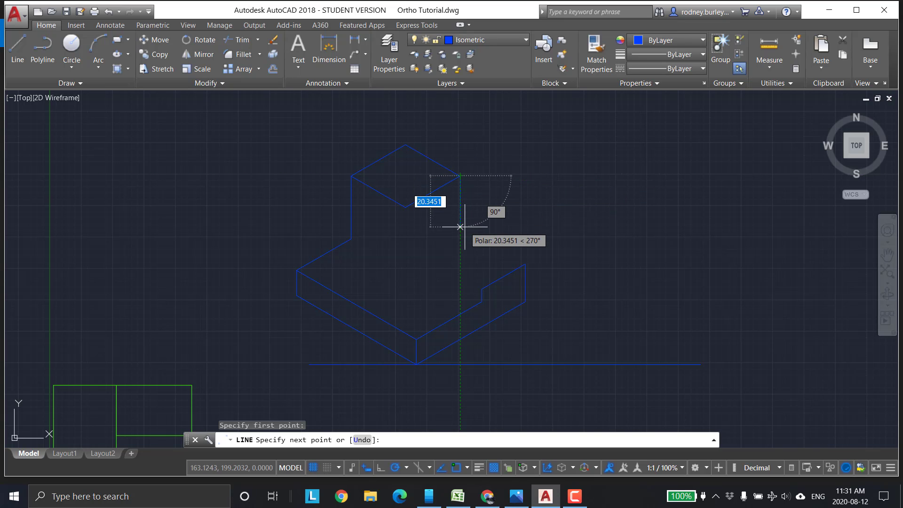
{"action": "key", "text": "Return"}
{"action": "key", "text": "Return"}
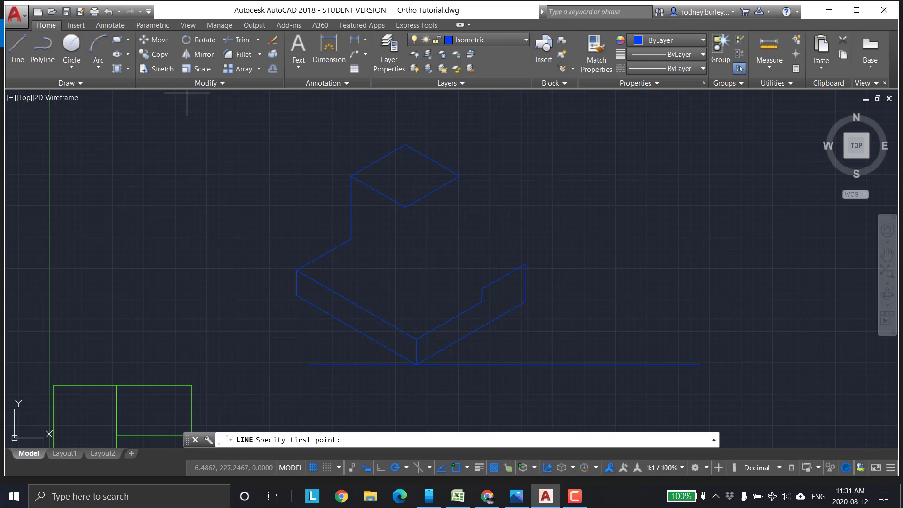
{"action": "left_click", "coordinate": [459, 176]}
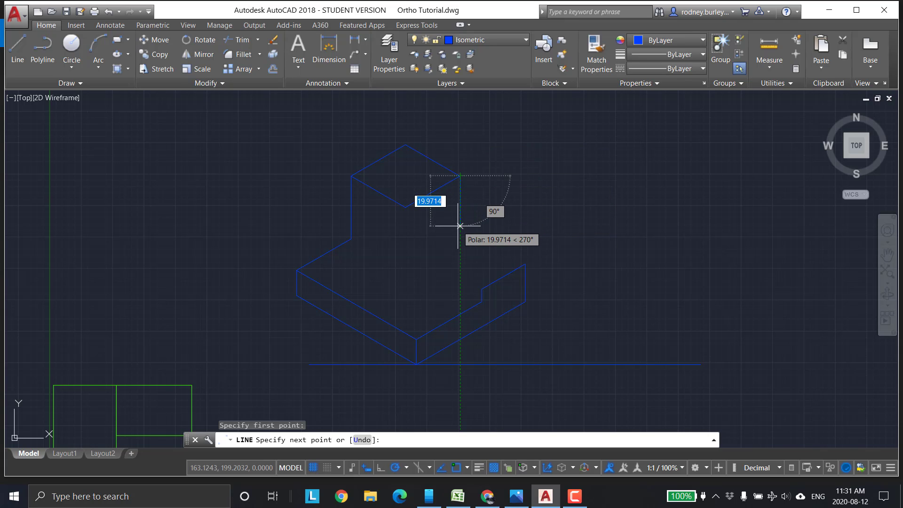
{"action": "key", "text": "Return"}
{"action": "scroll", "coordinate": [520, 246], "scroll_direction": "up", "scroll_amount": 3}
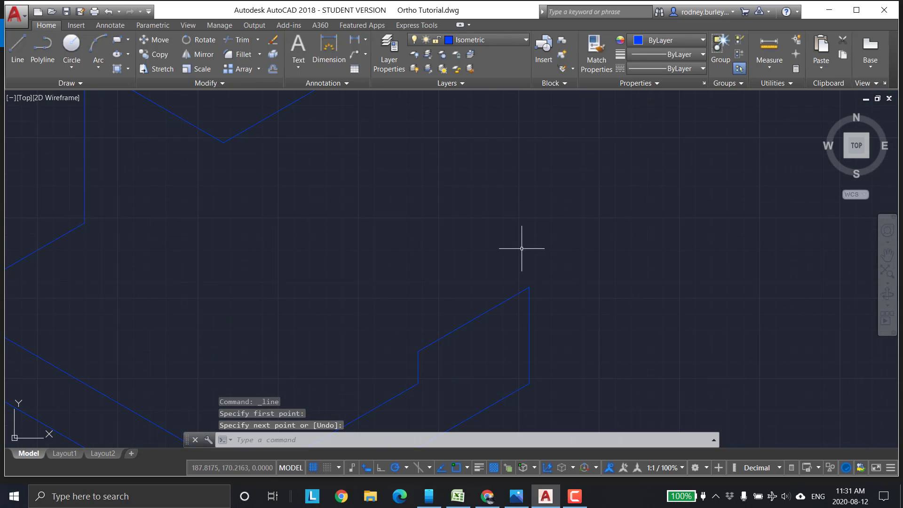
{"action": "scroll", "coordinate": [454, 191], "scroll_direction": "down", "scroll_amount": 1}
{"action": "key", "text": "Escape"}
{"action": "middle_click_drag", "start_coordinate": [153, 137], "coordinate": [186, 184]}
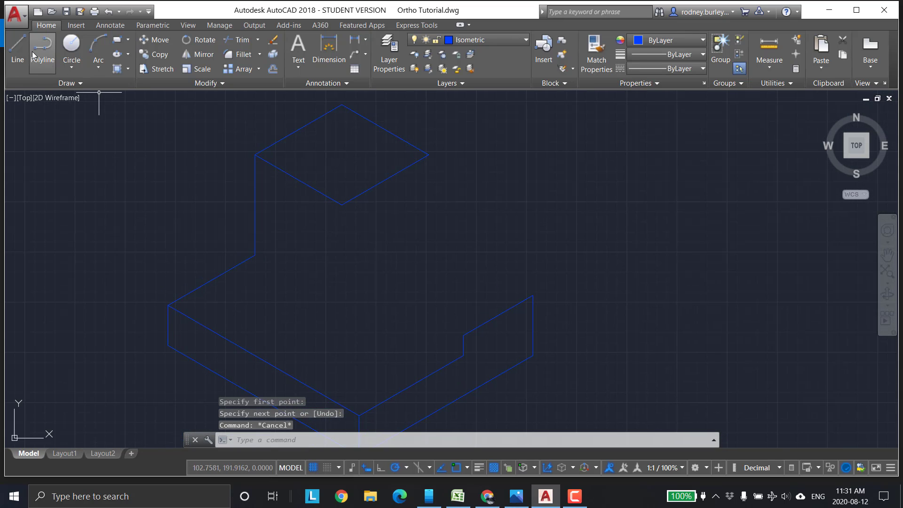
{"action": "left_click", "coordinate": [17, 47]}
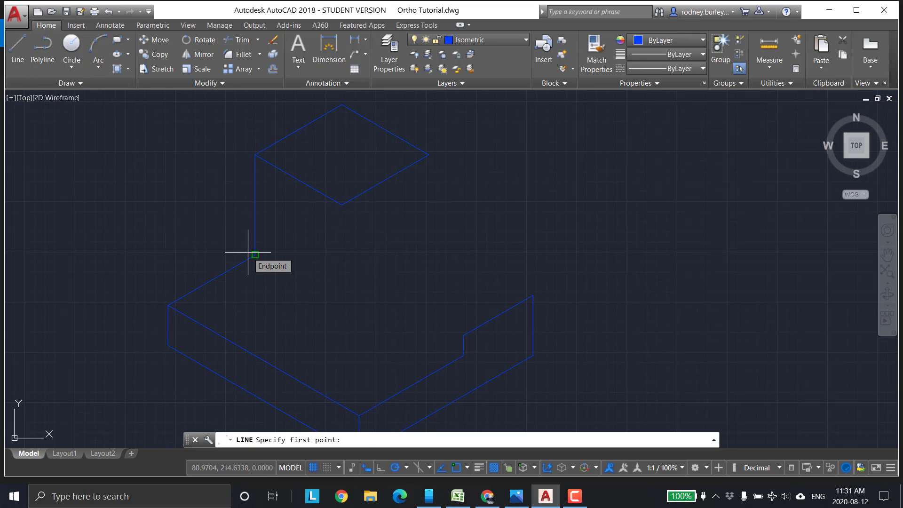
{"action": "left_click", "coordinate": [249, 253]}
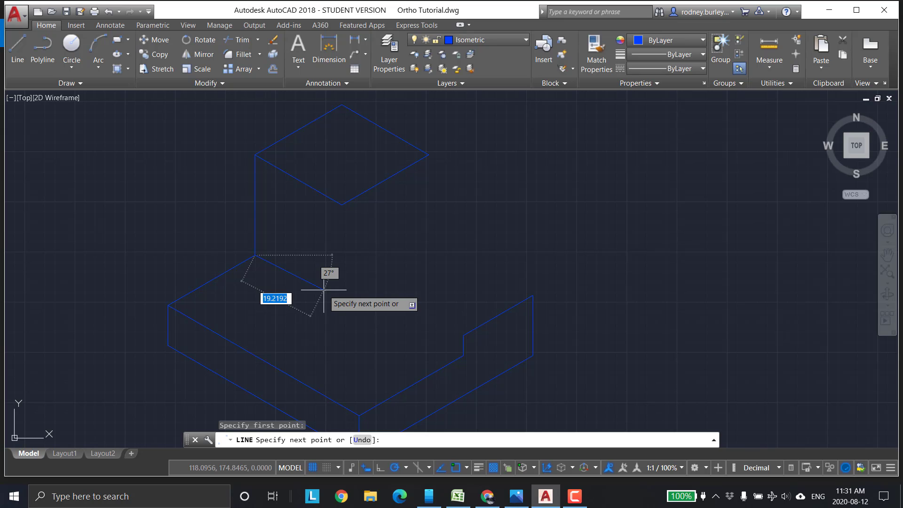
{"action": "key", "text": "Tab"}
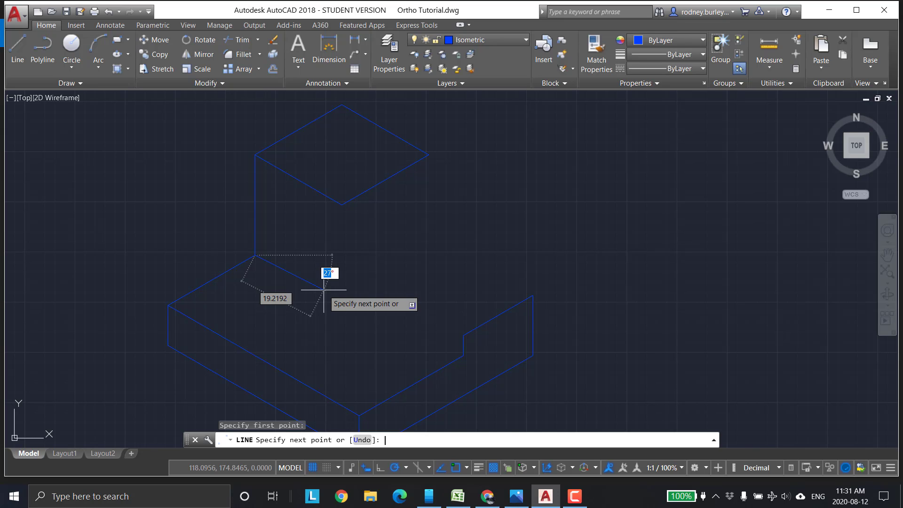
{"action": "key", "text": "Escape"}
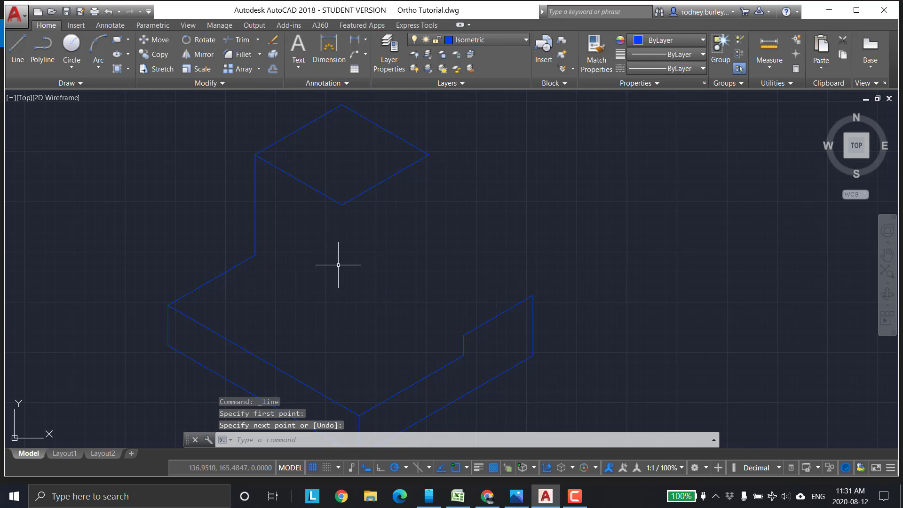
Try to draw the base's right back edge up and left from the top of its right vertical edge, and delete the trial line
{"action": "middle_click_drag", "start_coordinate": [350, 257], "coordinate": [353, 253]}
{"action": "scroll", "coordinate": [408, 250], "scroll_direction": "down", "scroll_amount": 6}
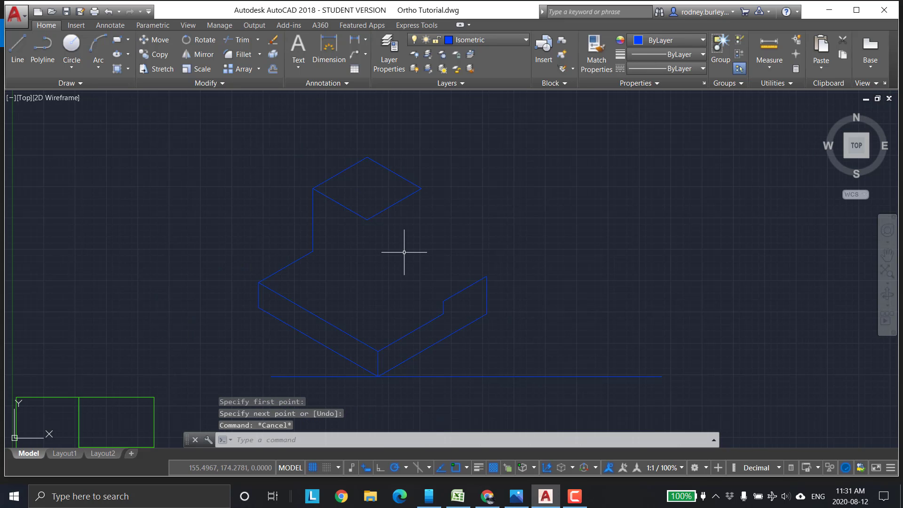
{"action": "scroll", "coordinate": [460, 245], "scroll_direction": "up", "scroll_amount": 8}
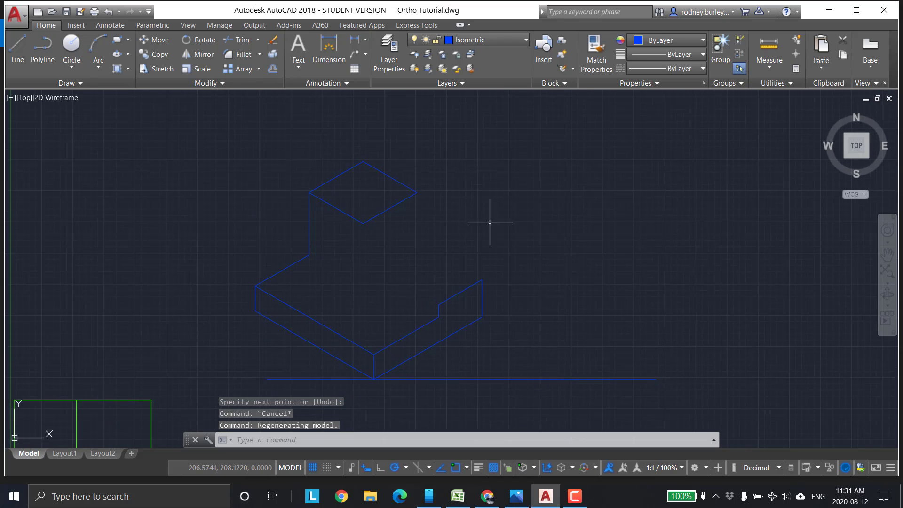
{"action": "scroll", "coordinate": [520, 226], "scroll_direction": "up", "scroll_amount": 2}
{"action": "left_click", "coordinate": [17, 52]}
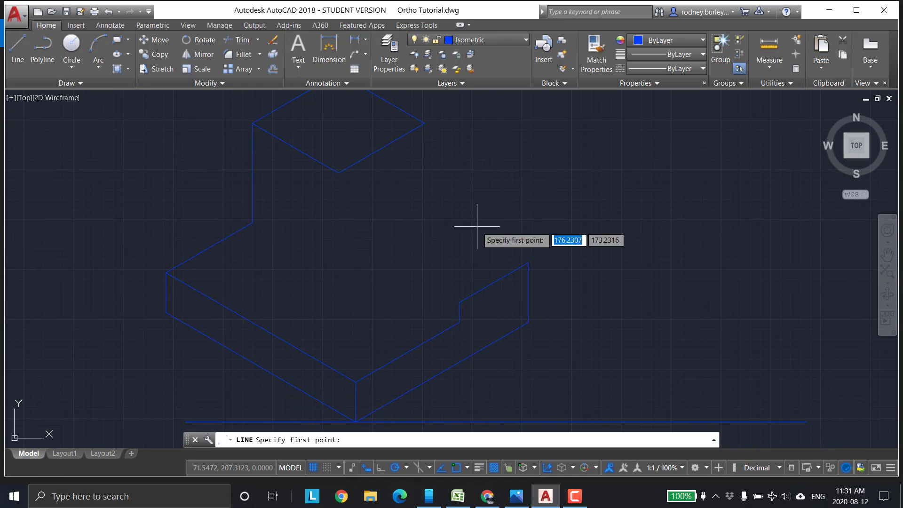
{"action": "left_click", "coordinate": [528, 263]}
{"action": "left_click", "coordinate": [417, 208]}
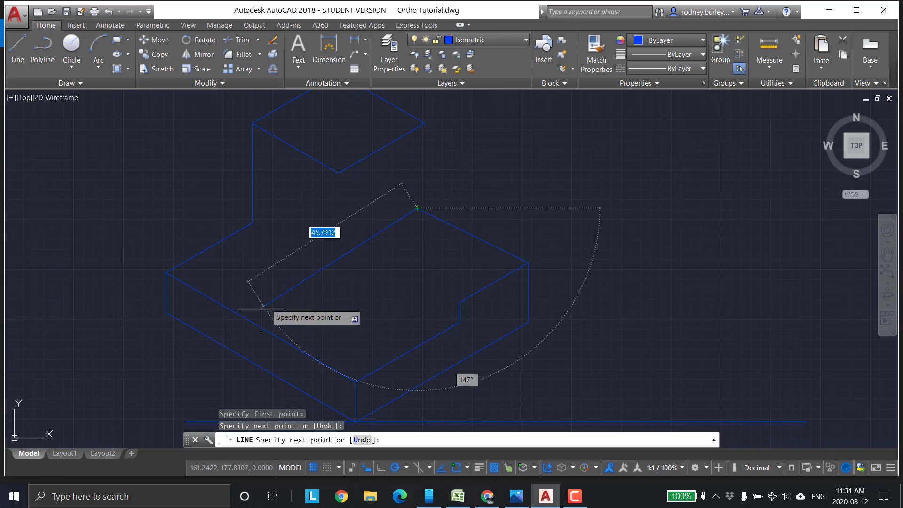
{"action": "key", "text": "Escape"}
{"action": "left_click", "coordinate": [475, 240]}
{"action": "key", "text": "Delete"}
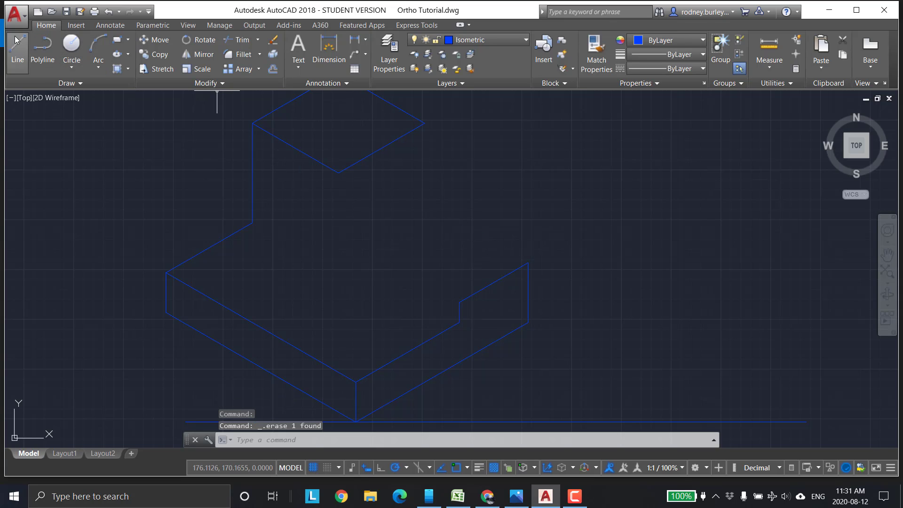
{"action": "left_click", "coordinate": [17, 50]}
{"action": "left_click", "coordinate": [424, 123]}
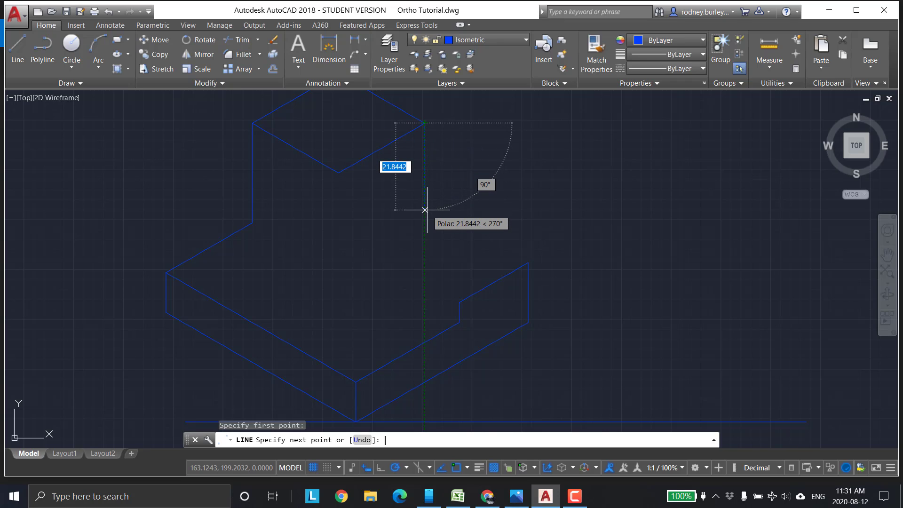
{"action": "key", "text": "Return"}
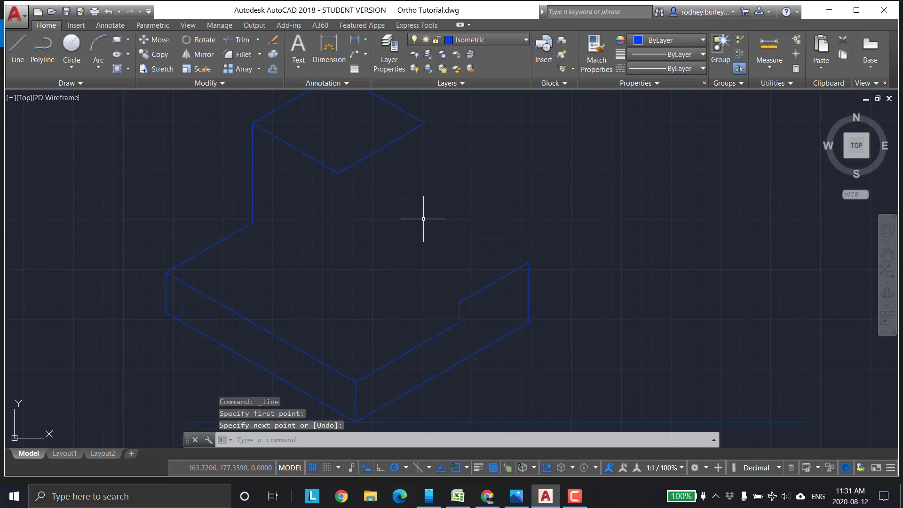
{"action": "key", "text": "Escape"}
{"action": "key", "text": "Escape"}
{"action": "key", "text": "Escape"}
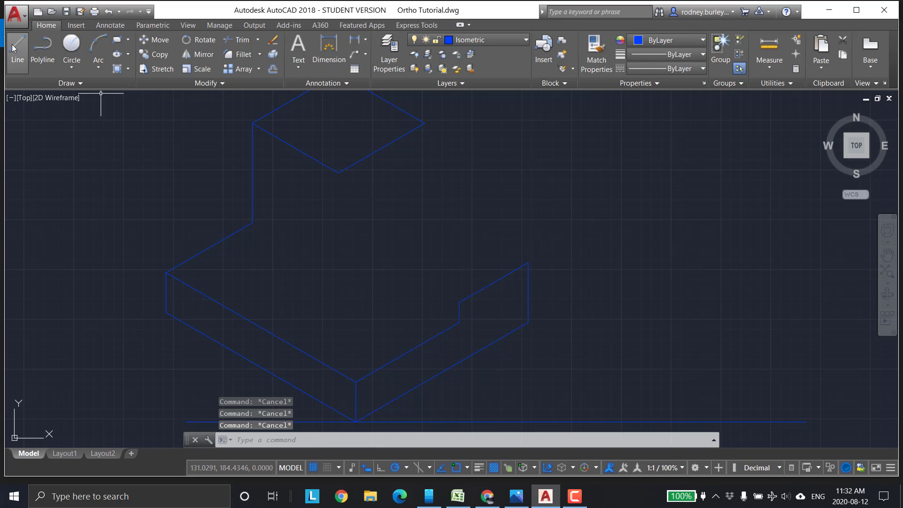
Draw a 25-unit line straight down from the right corner of the upper block's top face
{"action": "key", "text": "l"}
{"action": "key", "text": "Return"}
{"action": "left_click", "coordinate": [425, 123]}
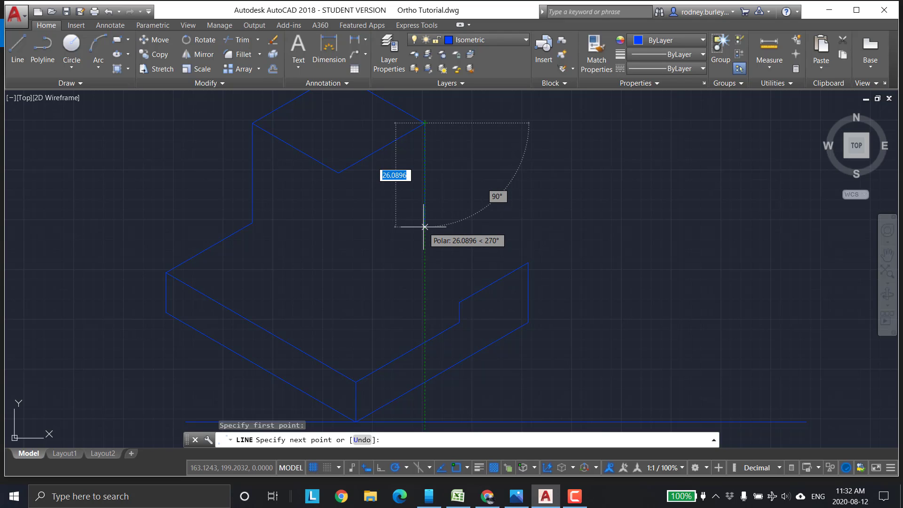
{"action": "key", "text": "Num_Lock"}
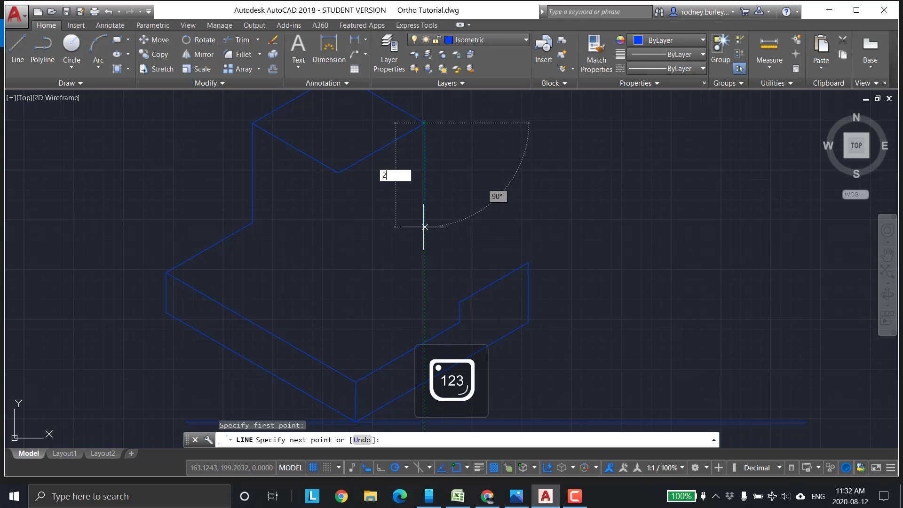
{"action": "key", "text": "Return"}
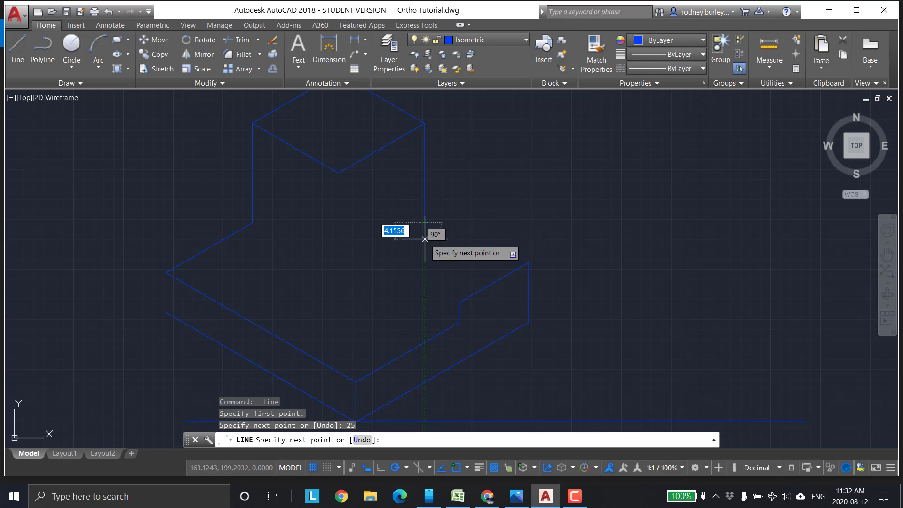
{"action": "key", "text": "Escape"}
Connect the 25-unit line's lower end to the top of the base's right vertical edge, and delete both trial lines
{"action": "key", "text": "Return"}
{"action": "left_click", "coordinate": [425, 223]}
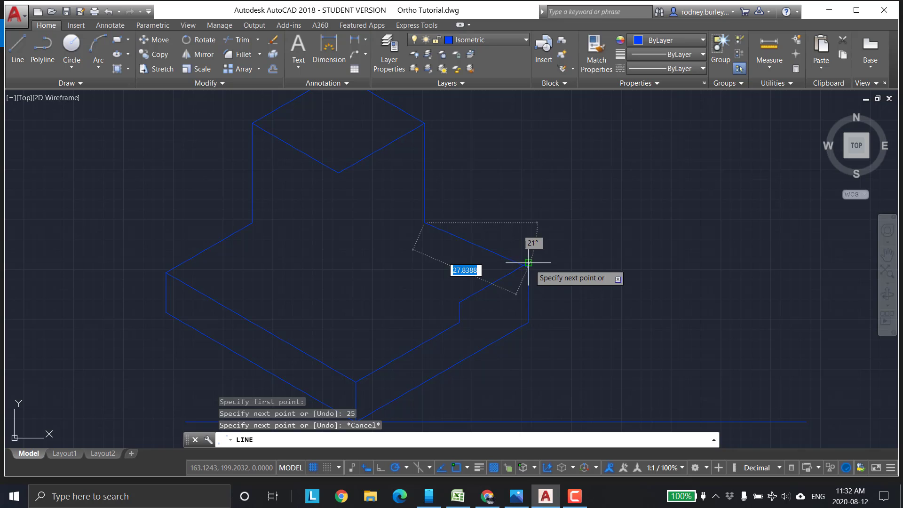
{"action": "left_click", "coordinate": [528, 263]}
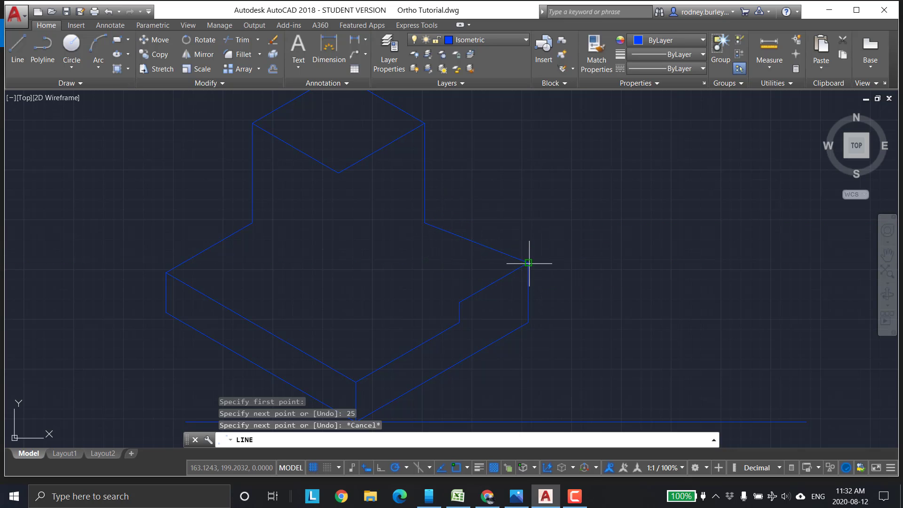
{"action": "key", "text": "Escape"}
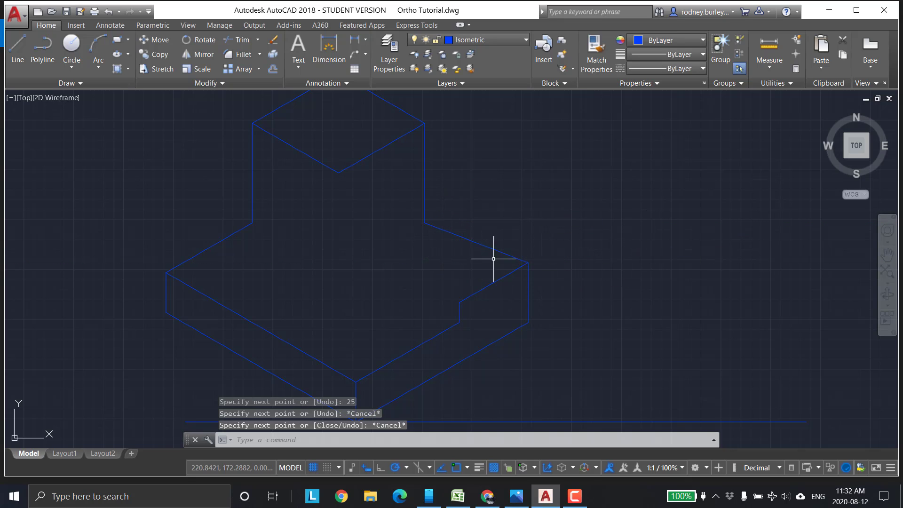
{"action": "left_click", "coordinate": [425, 174]}
{"action": "key", "text": "Delete"}
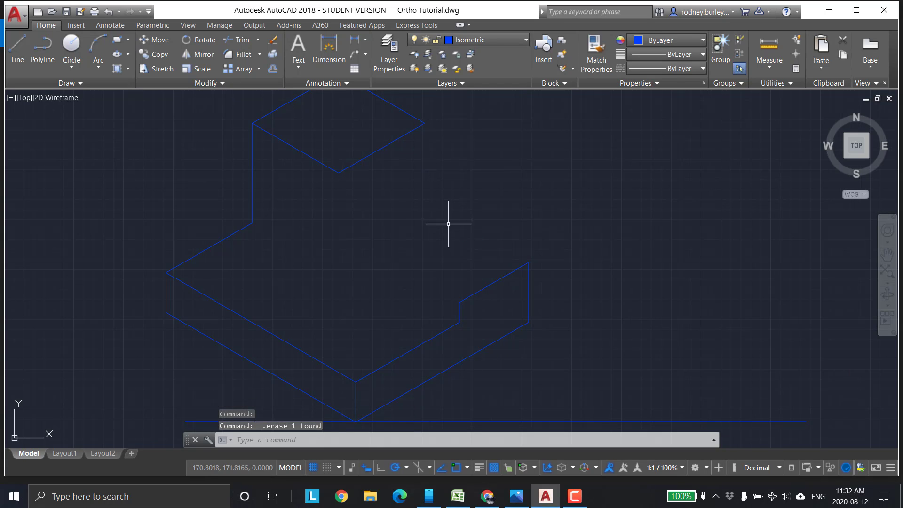
Draw a 20-unit line straight down from the right corner of the upper block's top face
{"action": "left_click", "coordinate": [18, 43]}
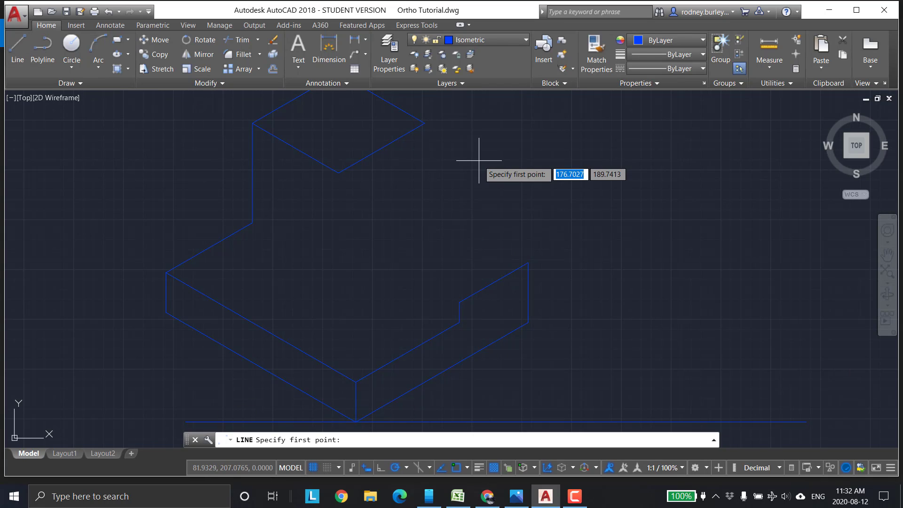
{"action": "left_click", "coordinate": [425, 123]}
{"action": "type", "text": "20"}
{"action": "key", "text": "Return"}
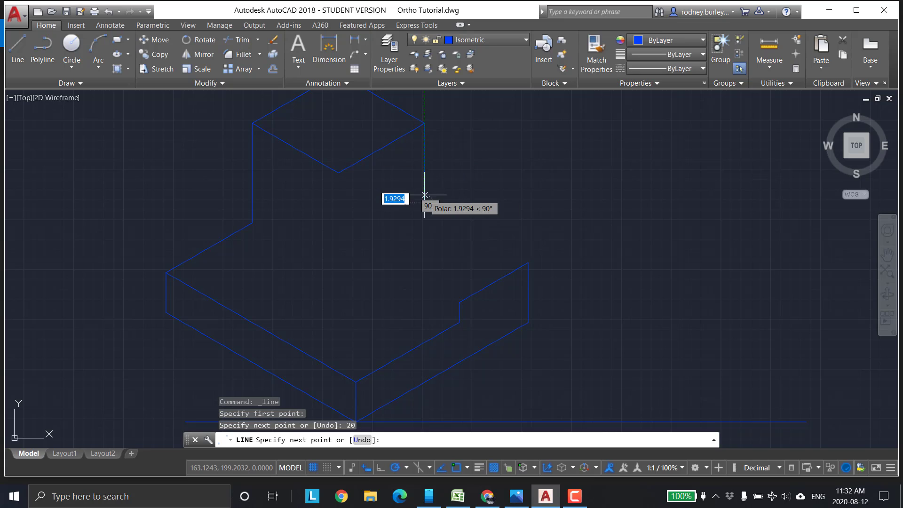
{"action": "key", "text": "Escape"}
Connect the lower end of the 20-unit line to the top of the base's right vertical edge
{"action": "left_click", "coordinate": [22, 46]}
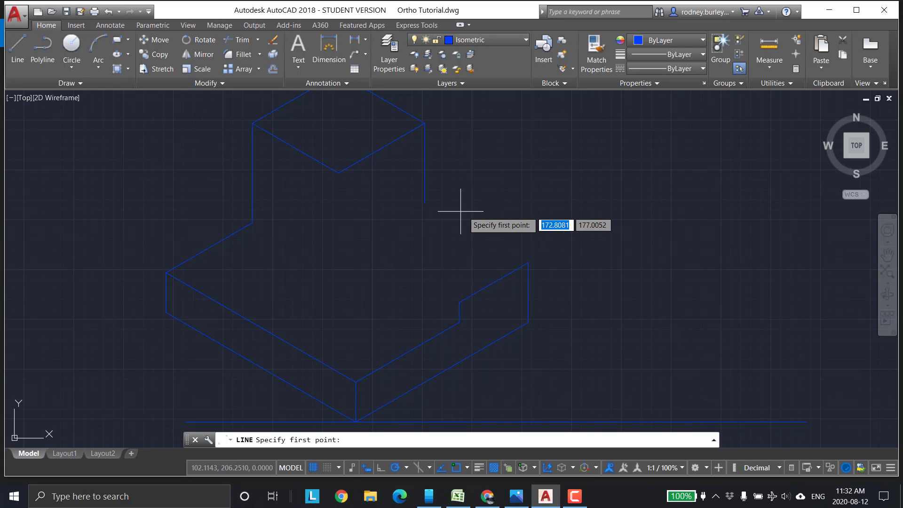
{"action": "left_click", "coordinate": [425, 202]}
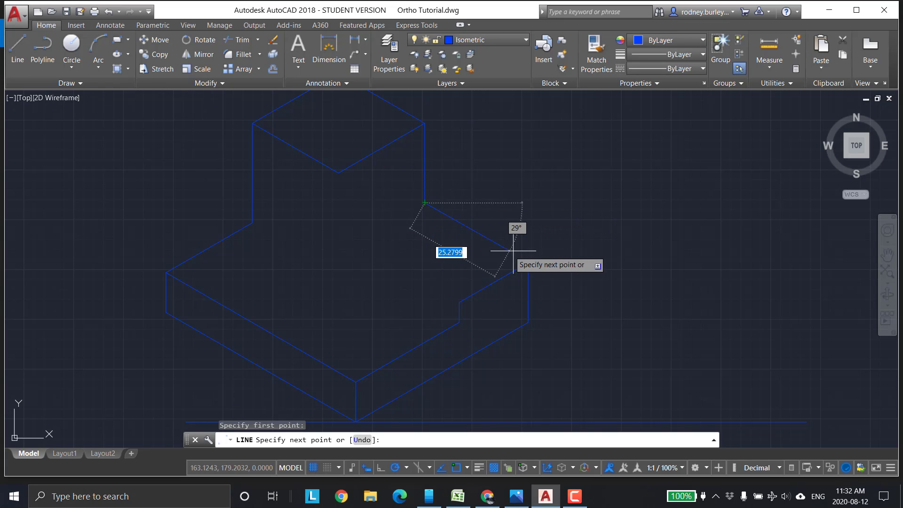
{"action": "left_click", "coordinate": [528, 262]}
{"action": "key", "text": "Escape"}
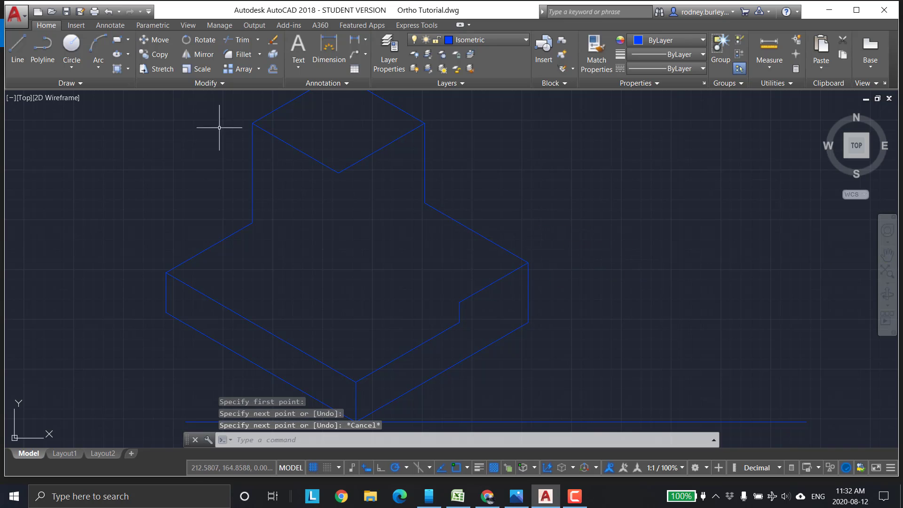
Draw a 25-unit line at 150° down-left from the lower end of the upper block's right vertical edge
{"action": "left_click", "coordinate": [23, 45]}
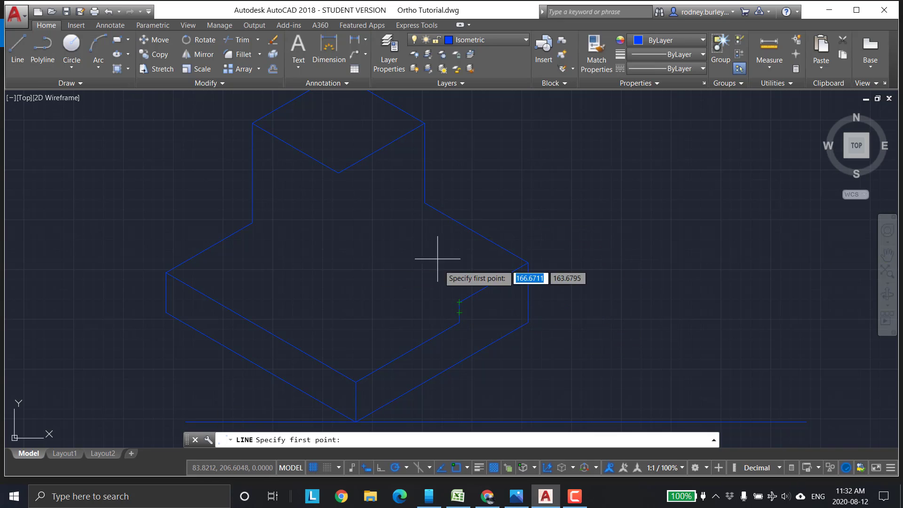
{"action": "left_click", "coordinate": [424, 202]}
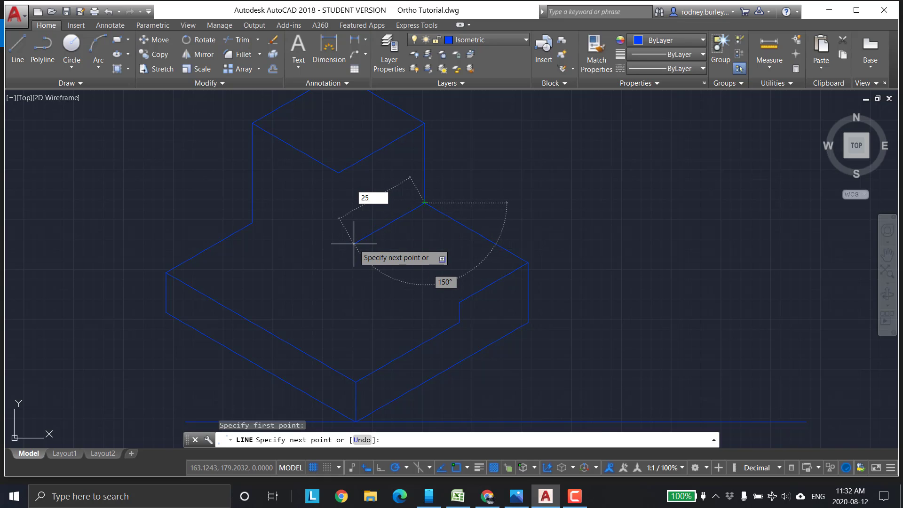
{"action": "key", "text": "Tab"}
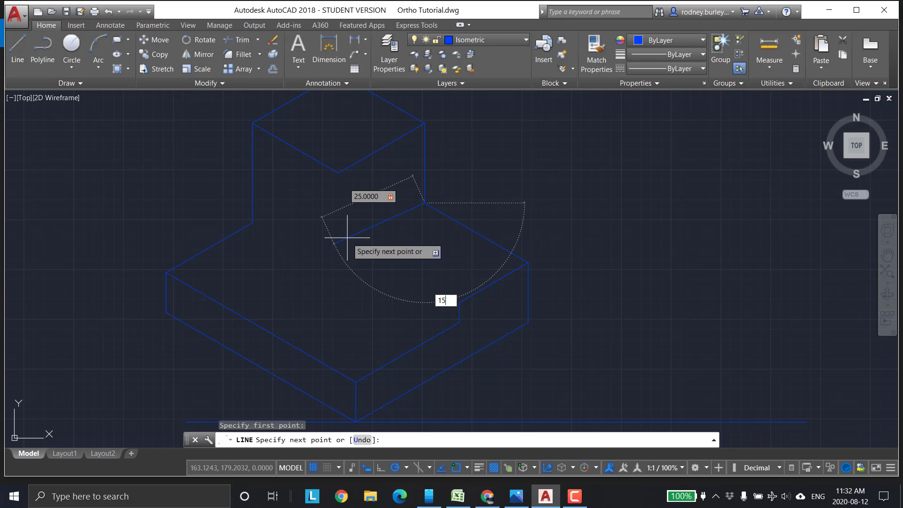
{"action": "type", "text": "150"}
{"action": "key", "text": "Return"}
{"action": "key", "text": "Escape"}
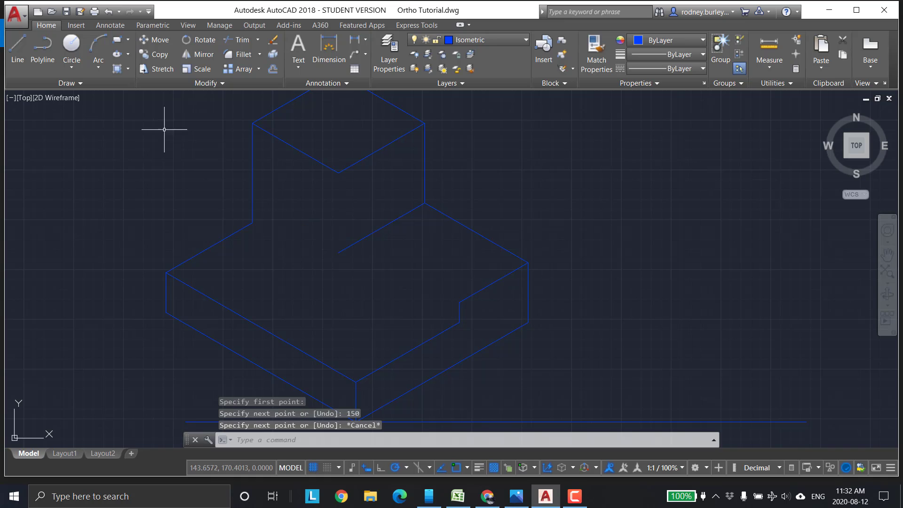
Draw a 25-unit line straight down from the front corner of the upper block's top face
{"action": "left_click", "coordinate": [18, 46]}
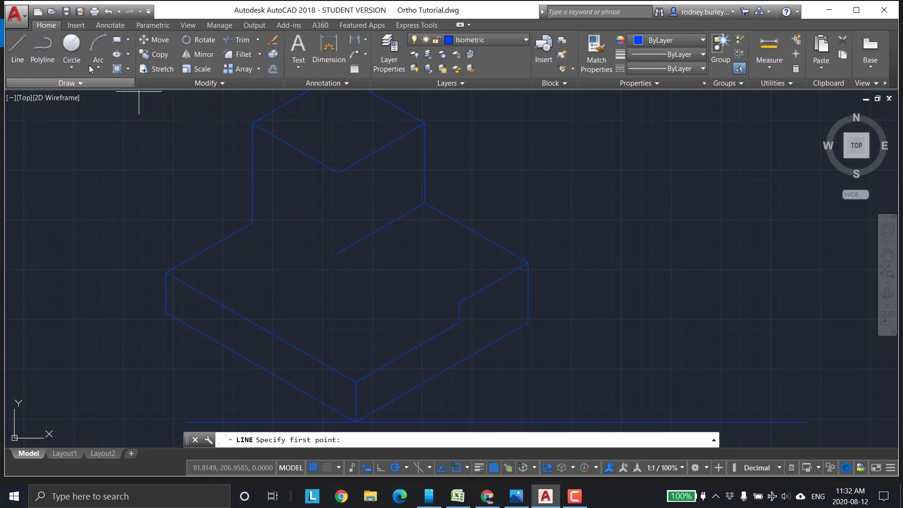
{"action": "left_click", "coordinate": [18, 46]}
{"action": "left_click", "coordinate": [338, 172]}
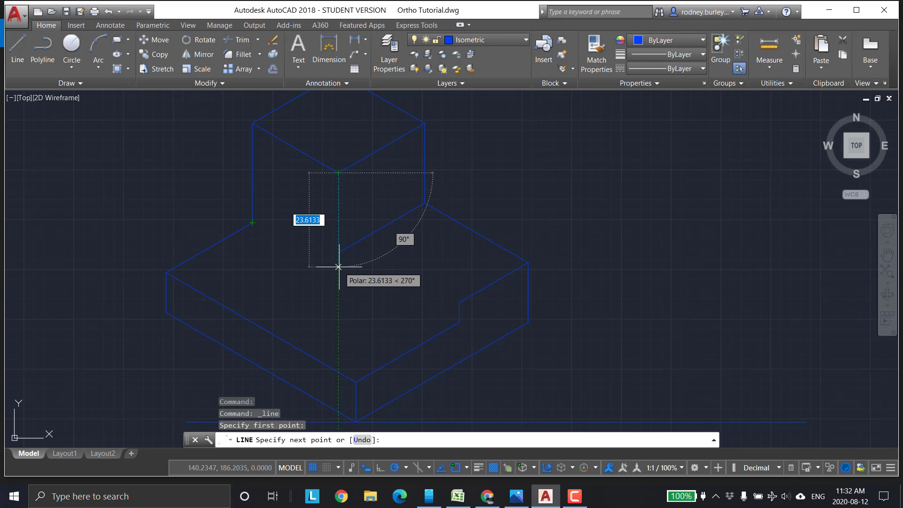
{"action": "type", "text": "25"}
{"action": "key", "text": "Return"}
{"action": "key", "text": "Escape"}
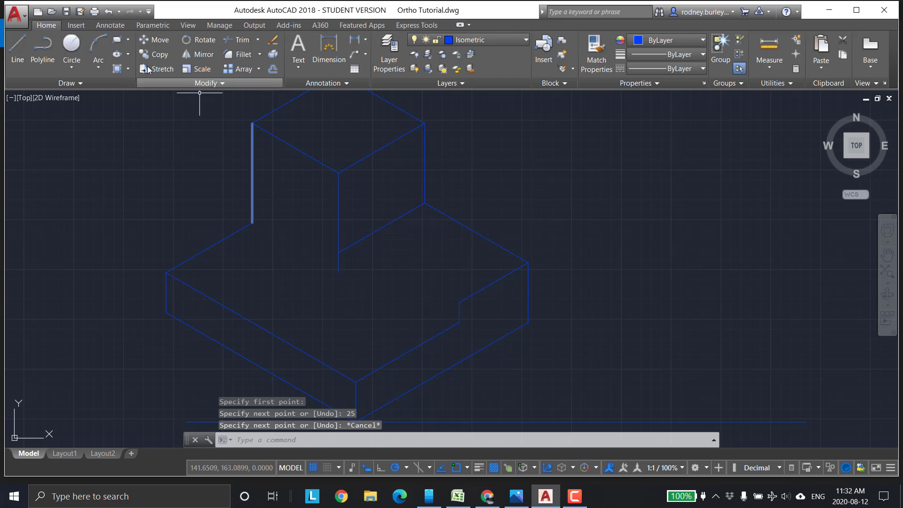
Connect the lower end of the upper block's left vertical edge to the lower end of its front vertical edge
{"action": "left_click", "coordinate": [18, 47]}
{"action": "left_click", "coordinate": [253, 222]}
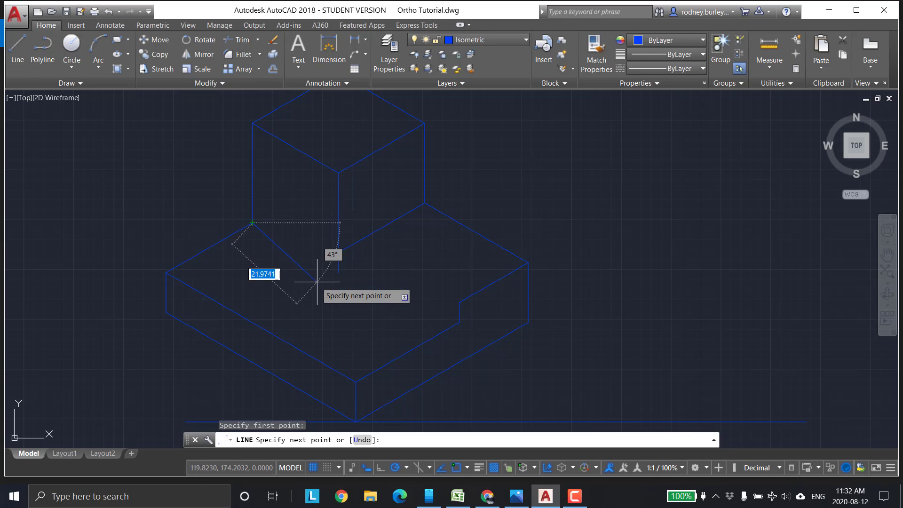
{"action": "key", "text": "Escape"}
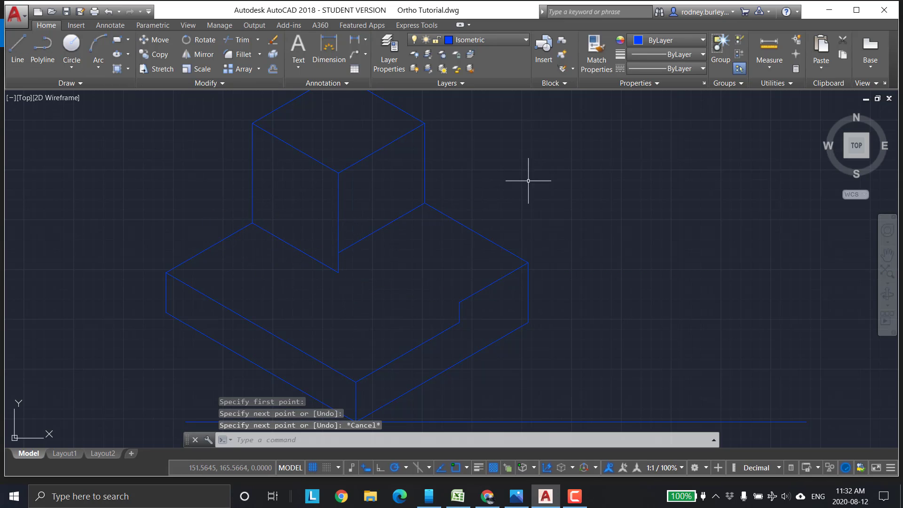
{"action": "left_click", "coordinate": [17, 47]}
{"action": "left_click", "coordinate": [460, 304]}
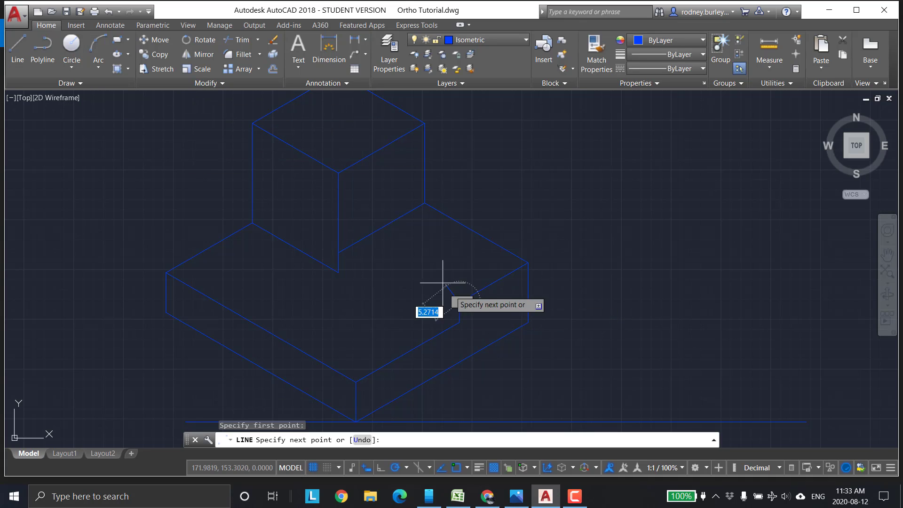
{"action": "key", "text": "Escape"}
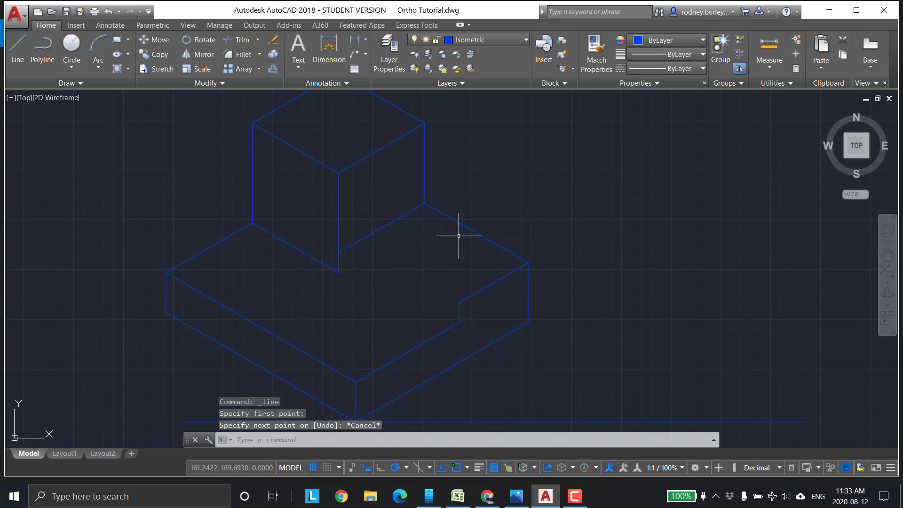
Draw a 30-unit line at 150° up-left from the upper corner of the step in the base's right side
{"action": "left_click", "coordinate": [24, 48]}
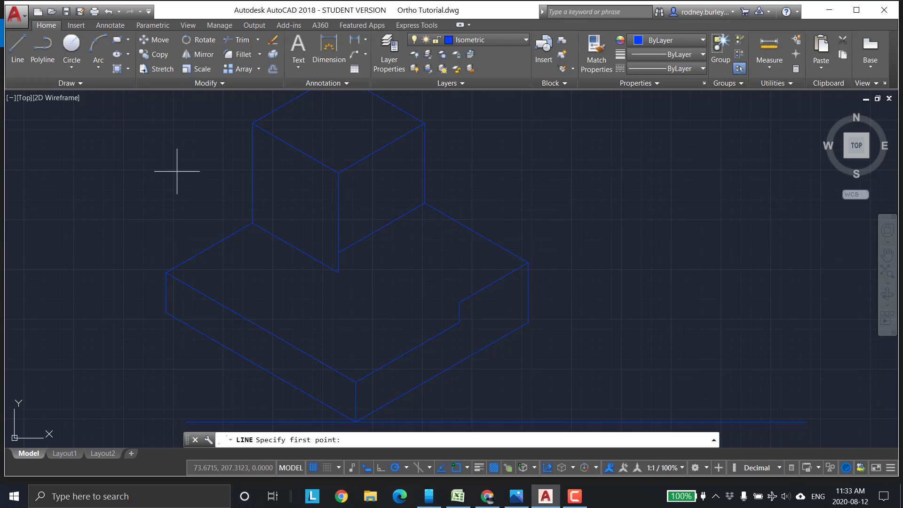
{"action": "left_click", "coordinate": [459, 303]}
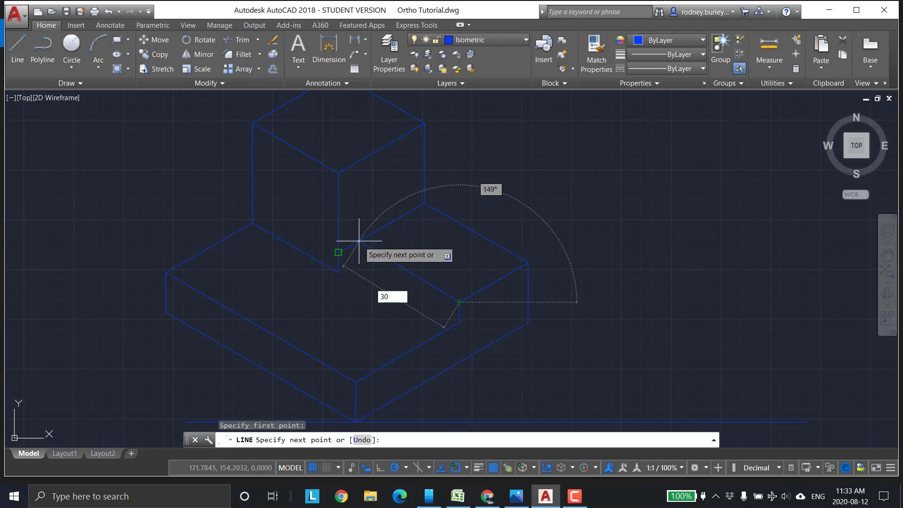
{"action": "key", "text": "Tab"}
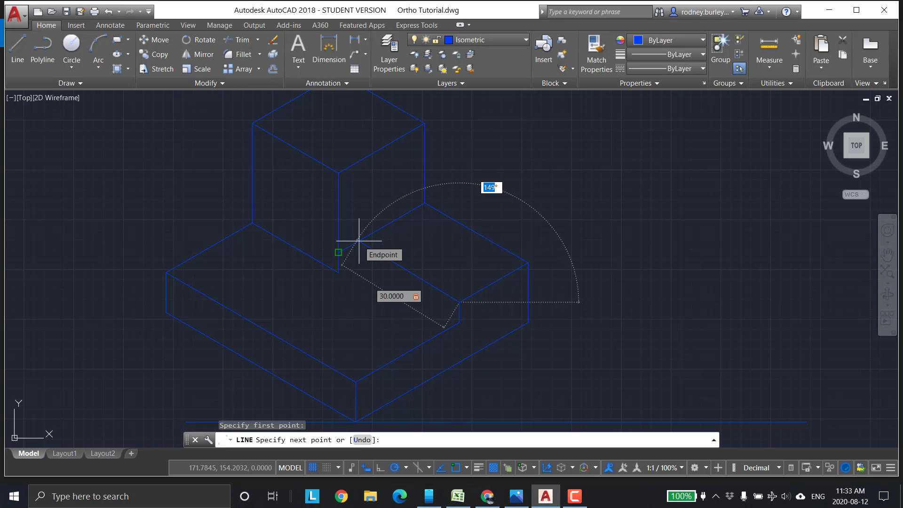
{"action": "type", "text": "150"}
{"action": "key", "text": "Return"}
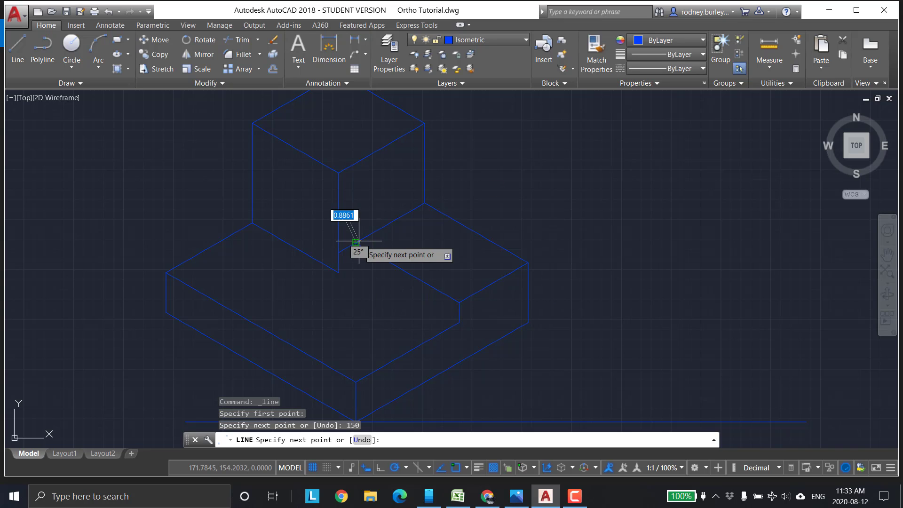
{"action": "key", "text": "Escape"}
Draw a 5-unit line straight down from the upper-left end of the 30-unit line
{"action": "middle_click_drag", "start_coordinate": [452, 201], "coordinate": [422, 182]}
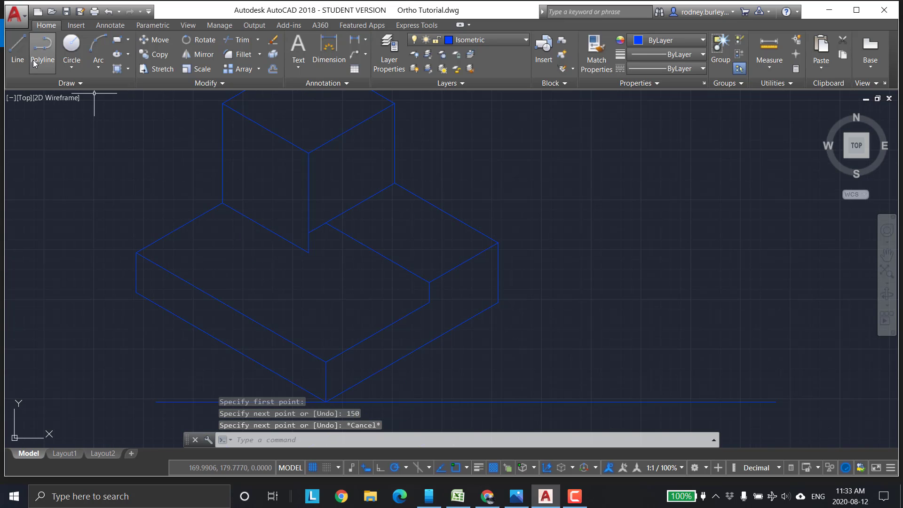
{"action": "left_click", "coordinate": [17, 47]}
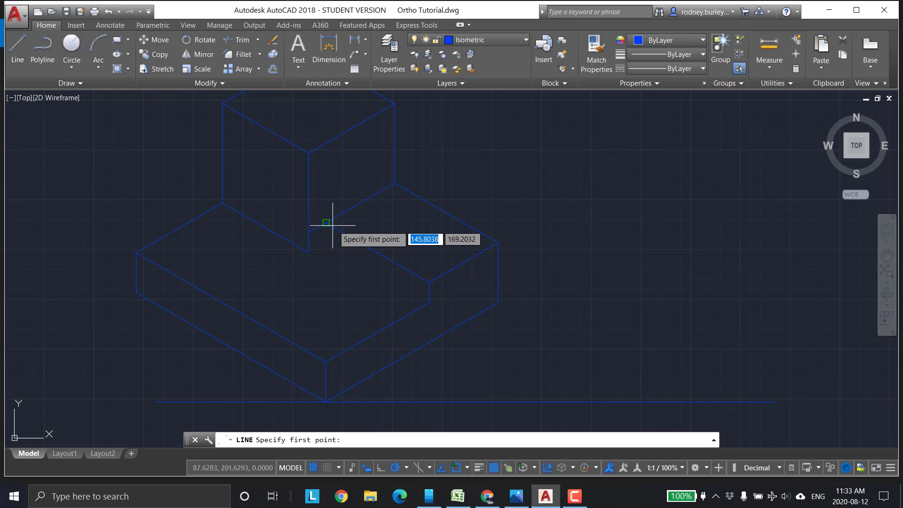
{"action": "left_click", "coordinate": [327, 223]}
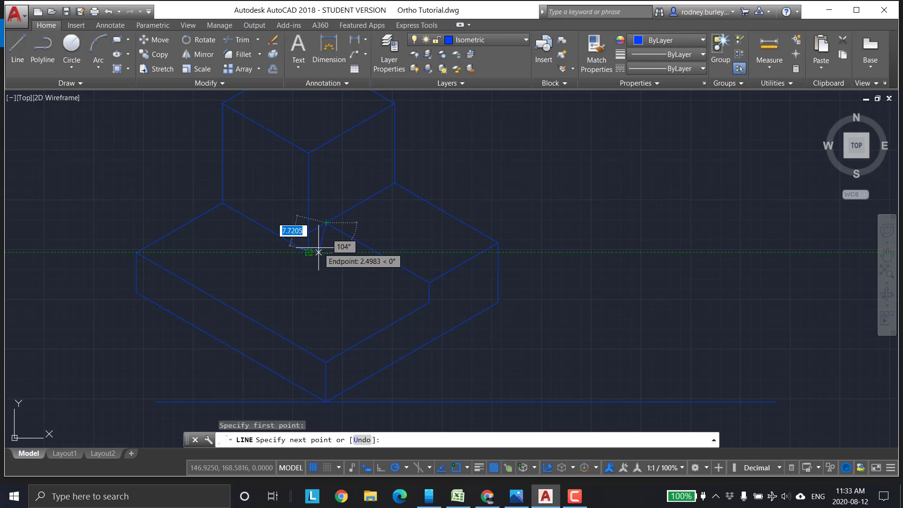
{"action": "key", "text": "Return"}
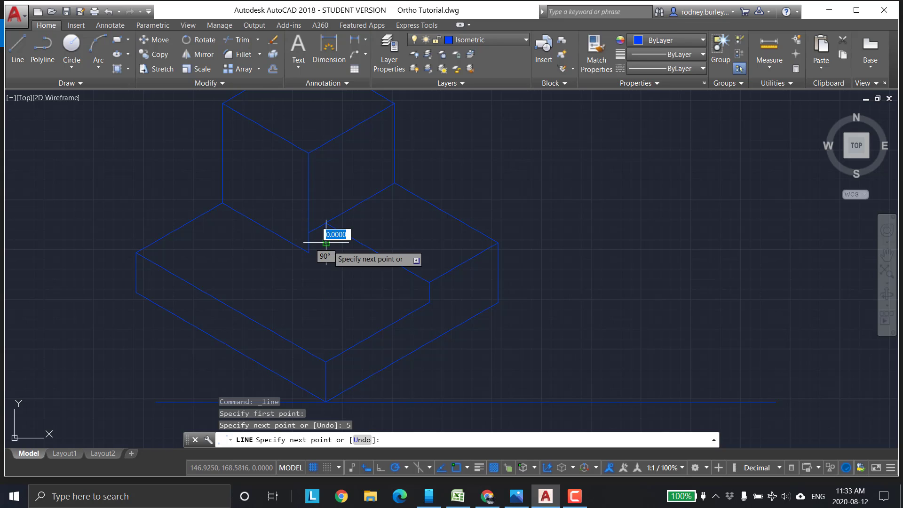
{"action": "key", "text": "Escape"}
Connect the 5-unit line's lower end to the bottom of the upper block's front edge and to the lower corner of the base's step
{"action": "left_click", "coordinate": [16, 46]}
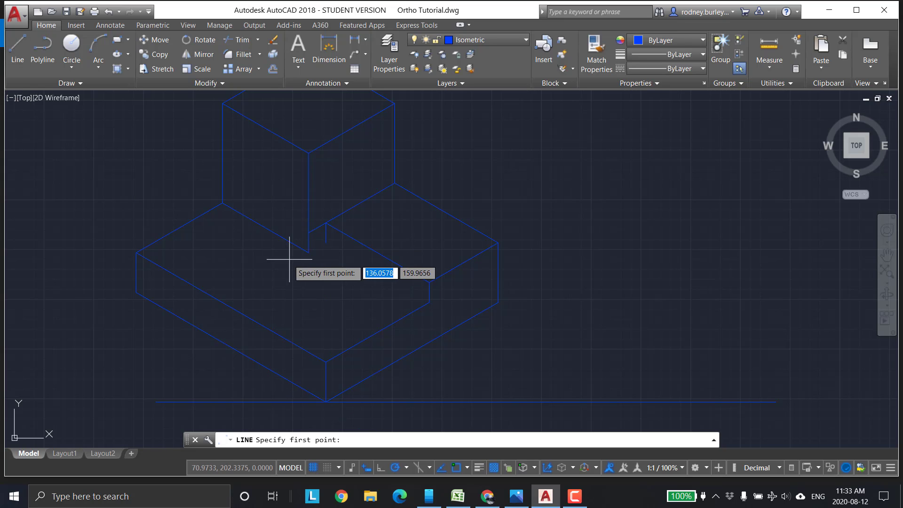
{"action": "left_click", "coordinate": [326, 243]}
{"action": "left_click", "coordinate": [309, 253]}
{"action": "key", "text": "Escape"}
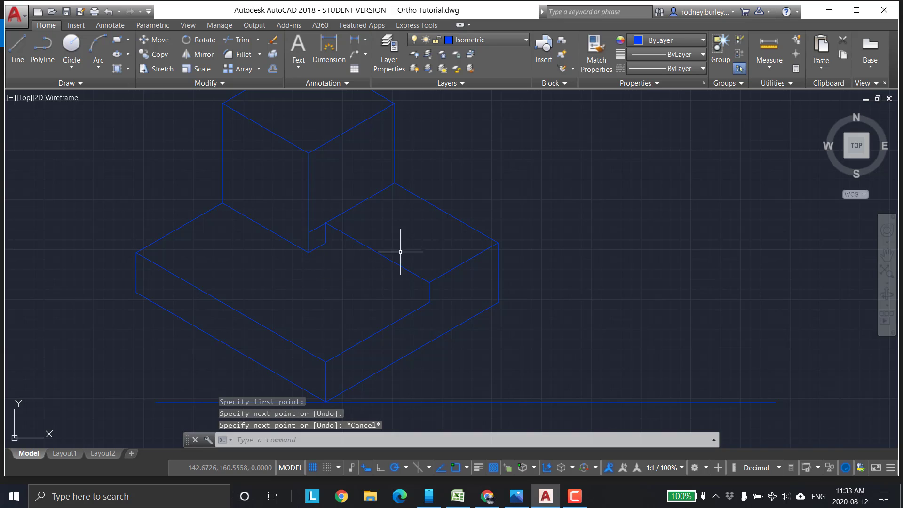
{"action": "left_click", "coordinate": [16, 47]}
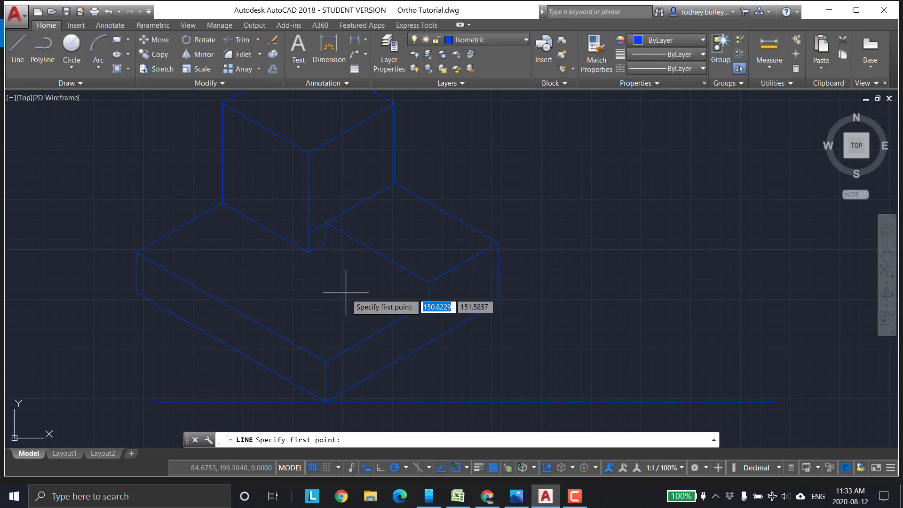
{"action": "left_click", "coordinate": [325, 243]}
{"action": "left_click", "coordinate": [429, 302]}
{"action": "key", "text": "Escape"}
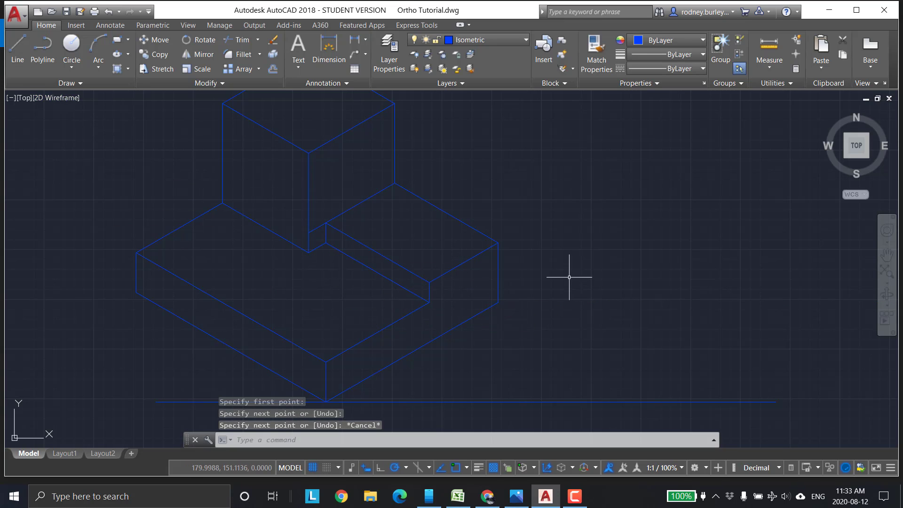
Trim the short piece of the 25-unit sloping line between the 5-unit vertical edge and the upper block's front edge
{"action": "scroll", "coordinate": [343, 287], "scroll_direction": "up", "scroll_amount": 2}
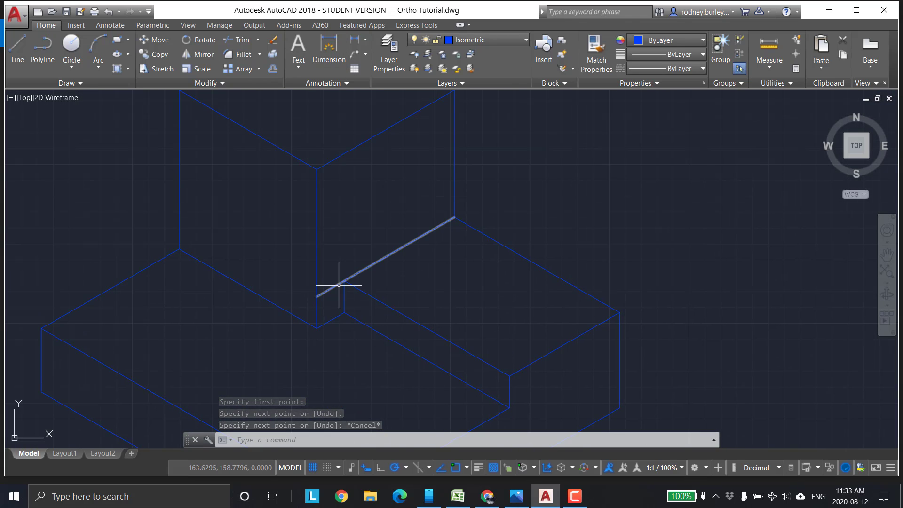
{"action": "left_click", "coordinate": [339, 285]}
{"action": "type", "text": "l"}
{"action": "key", "text": "Return"}
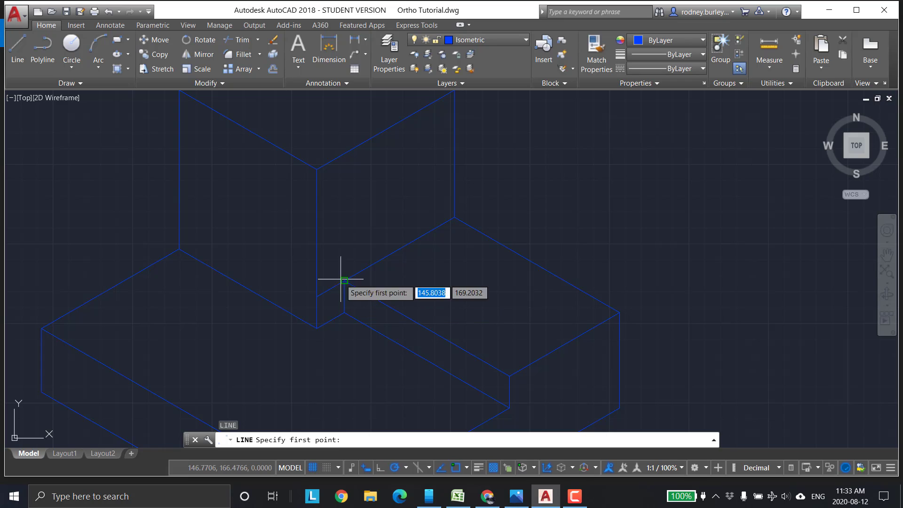
{"action": "left_click", "coordinate": [241, 39]}
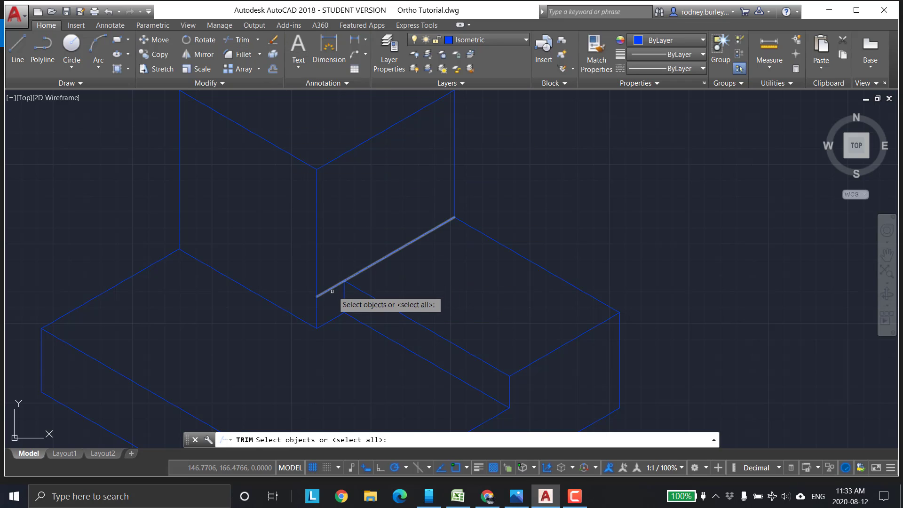
{"action": "left_click", "coordinate": [351, 277]}
{"action": "left_click", "coordinate": [343, 299]}
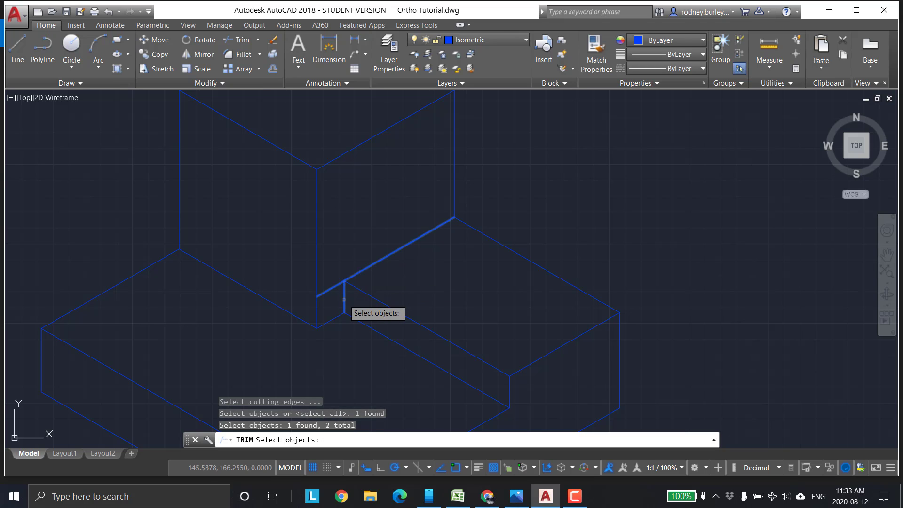
{"action": "key", "text": "Return"}
{"action": "left_click", "coordinate": [333, 288]}
{"action": "key", "text": "Escape"}
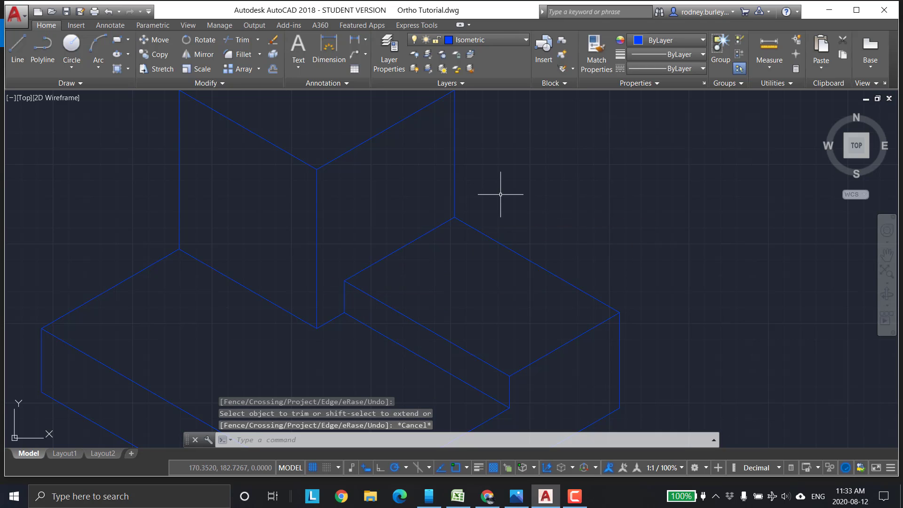
Delete the horizontal construction line beneath the isometric view
{"action": "scroll", "coordinate": [498, 213], "scroll_direction": "down", "scroll_amount": 3}
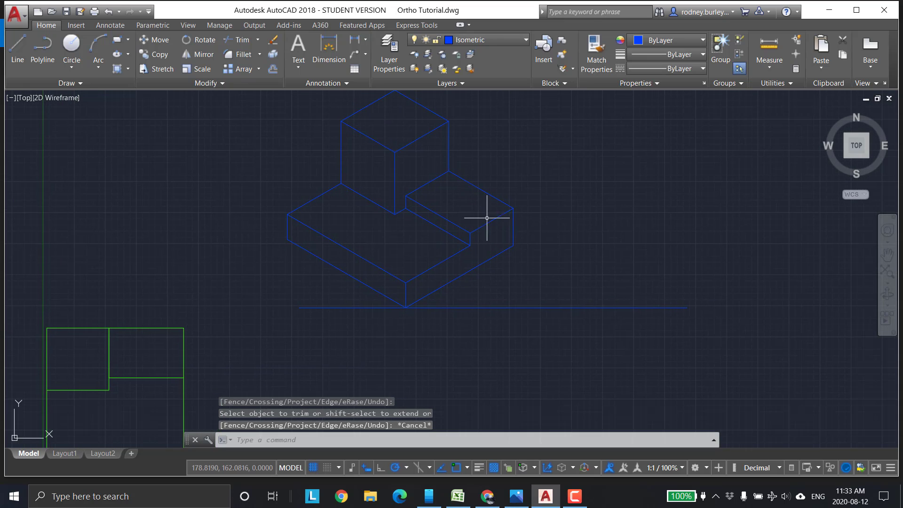
{"action": "left_click", "coordinate": [514, 307]}
{"action": "key", "text": "Delete"}
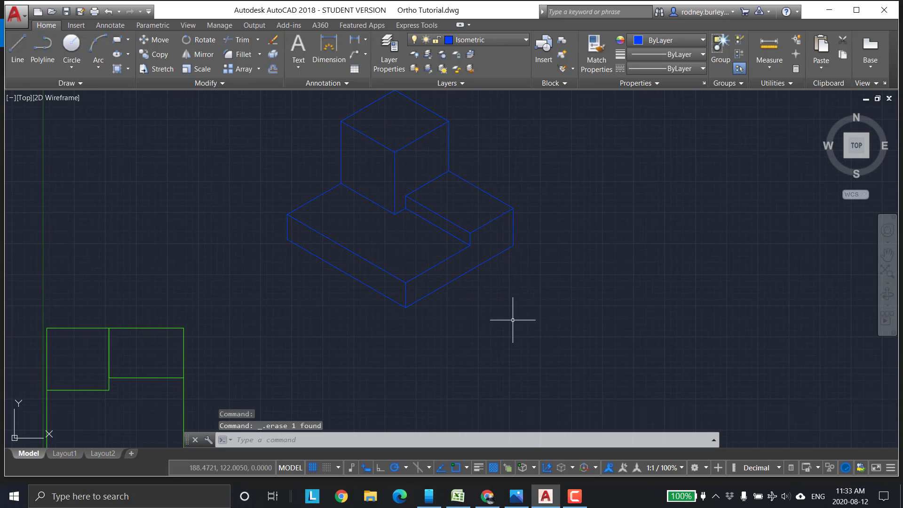
Start a line on the base's bottom right-hand edge, 10 units from its right end, and draw it 5 units straight up
{"action": "scroll", "coordinate": [471, 292], "scroll_direction": "up", "scroll_amount": 3}
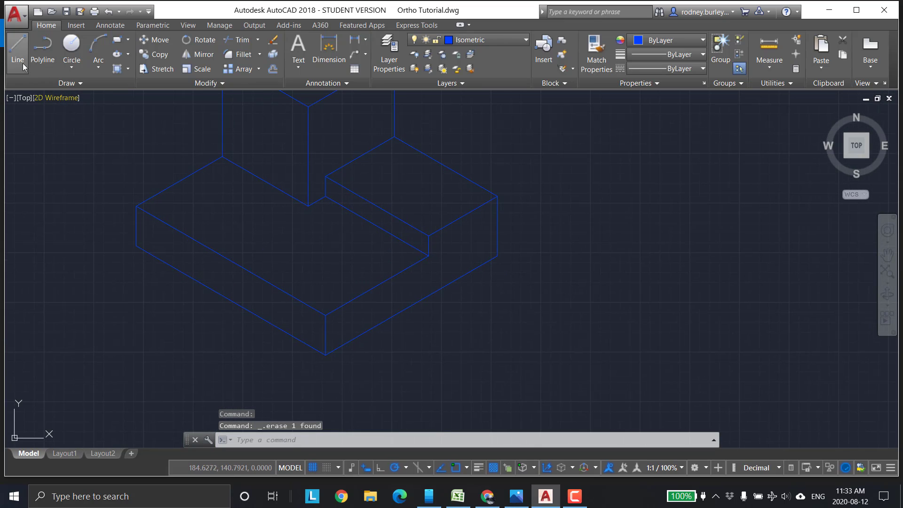
{"action": "middle_click_drag", "start_coordinate": [474, 296], "coordinate": [430, 339]}
{"action": "type", "text": "l"}
{"action": "key", "text": "Return"}
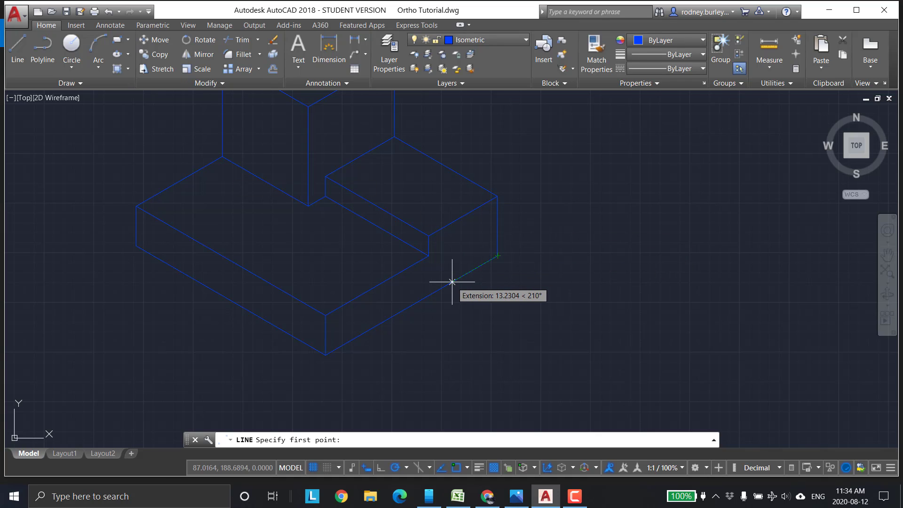
{"action": "type", "text": "10"}
{"action": "key", "text": "Return"}
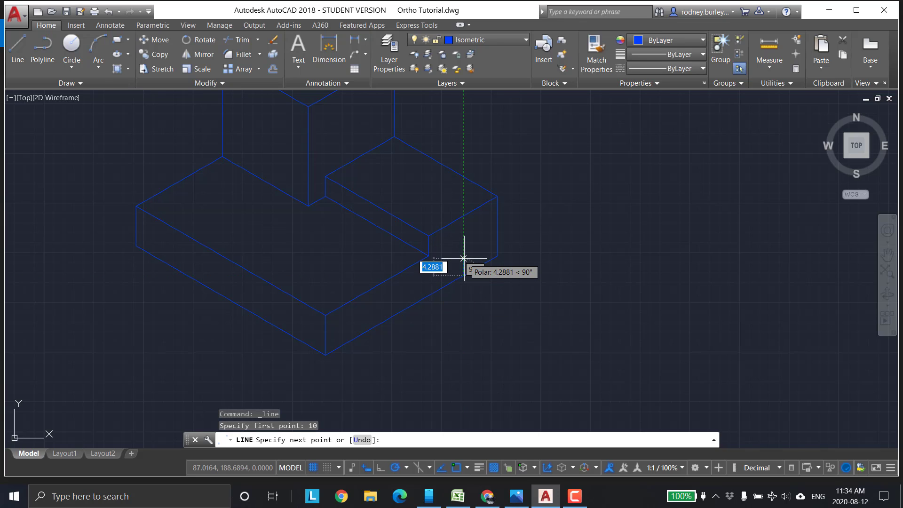
{"action": "type", "text": "5"}
{"action": "key", "text": "Return"}
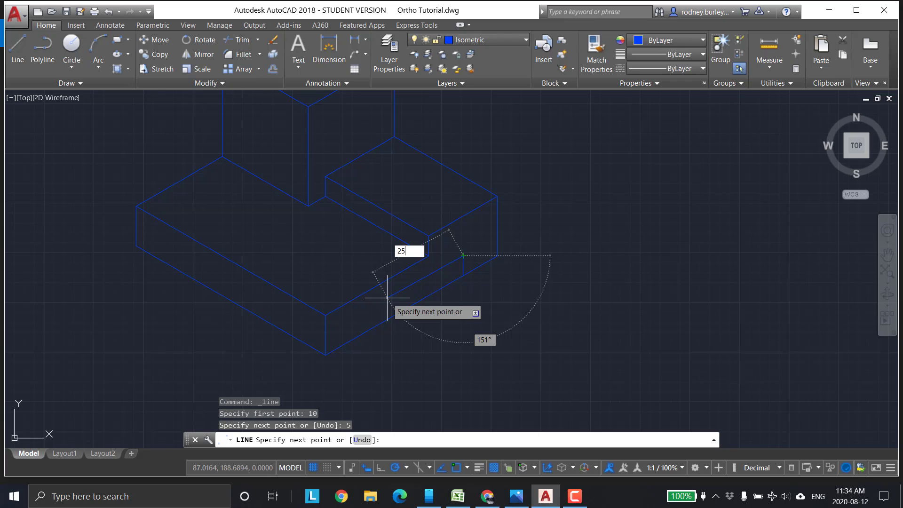
Continue with a 25-unit line at 150° parallel to the base's bottom edge, and drop a 5-unit vertical line onto that edge
{"action": "key", "text": "Tab"}
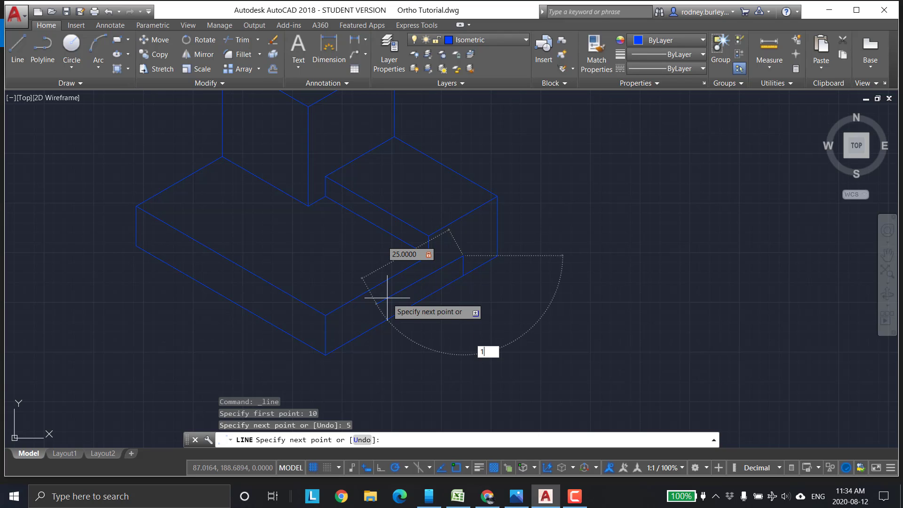
{"action": "type", "text": "150"}
{"action": "key", "text": "Return"}
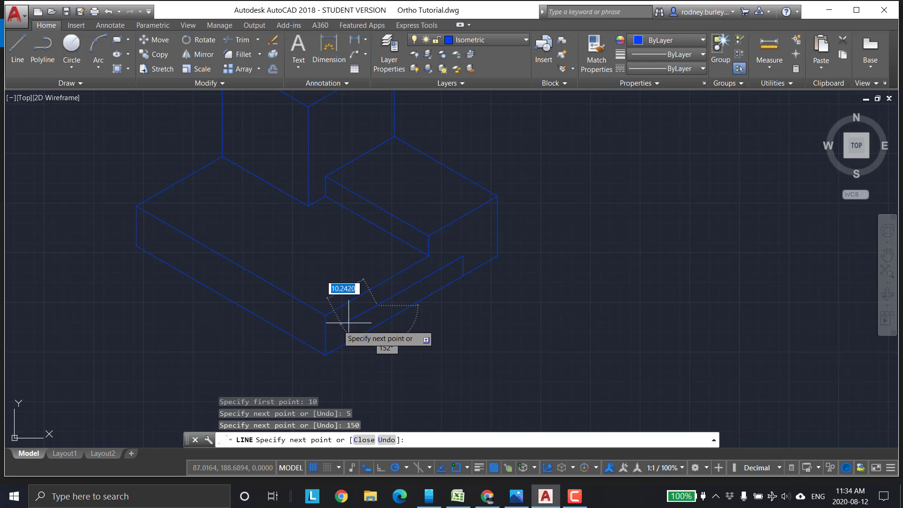
{"action": "scroll", "coordinate": [369, 327], "scroll_direction": "up", "scroll_amount": 5}
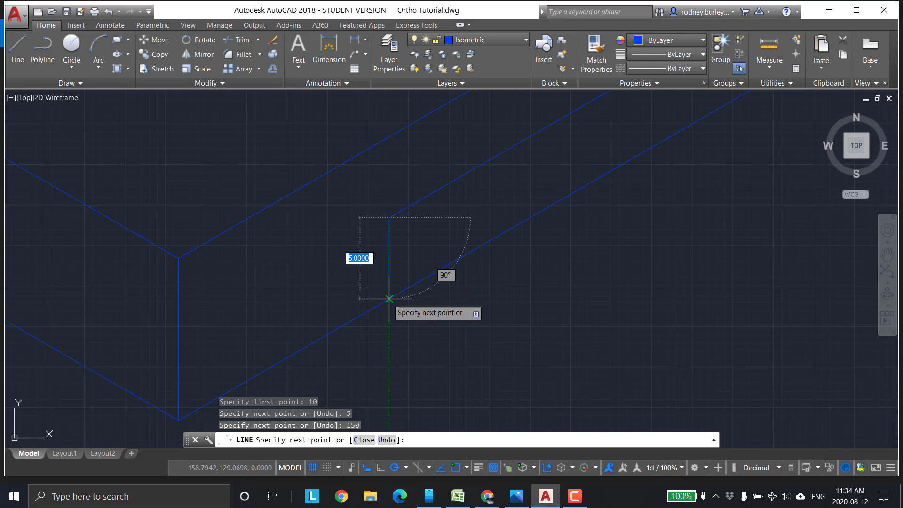
{"action": "key", "text": "Escape"}
Trim the base's bottom edge between the two 5-unit vertical lines to open the notch
{"action": "scroll", "coordinate": [523, 252], "scroll_direction": "down", "scroll_amount": 5}
{"action": "middle_click_drag", "start_coordinate": [573, 246], "coordinate": [525, 273]}
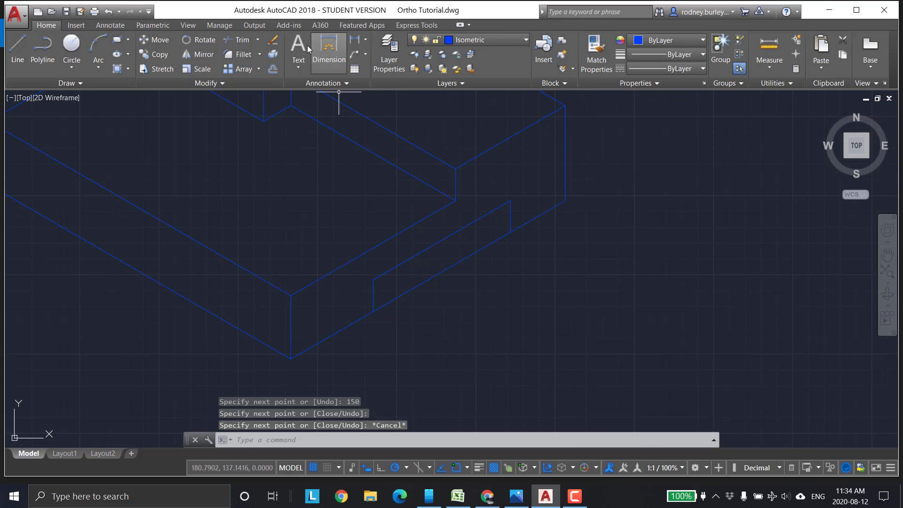
{"action": "left_click", "coordinate": [244, 44]}
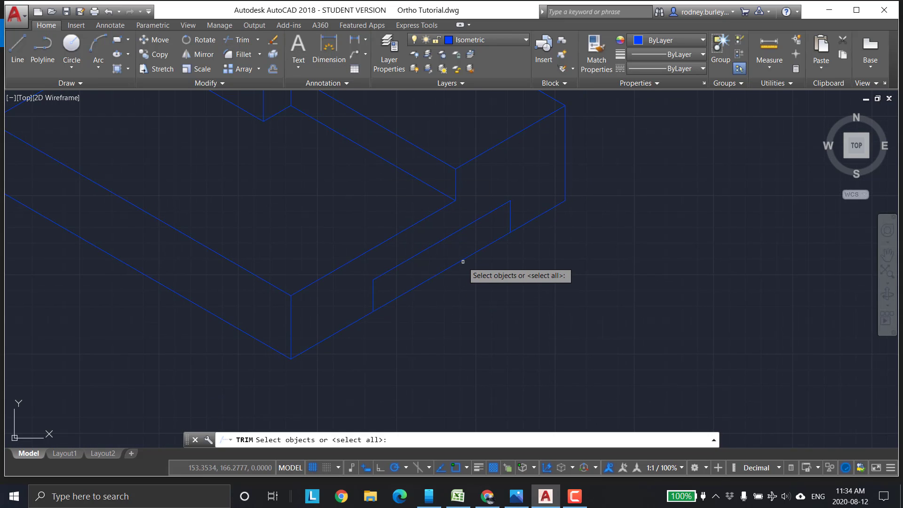
{"action": "left_click", "coordinate": [503, 243]}
{"action": "left_click", "coordinate": [511, 220]}
{"action": "left_click", "coordinate": [373, 295]}
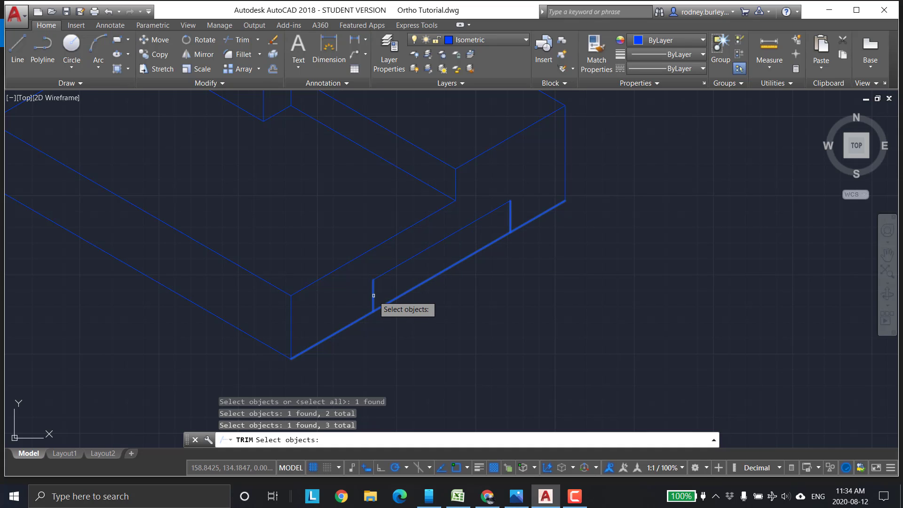
{"action": "key", "text": "Return"}
{"action": "left_click", "coordinate": [442, 270]}
{"action": "scroll", "coordinate": [416, 281], "scroll_direction": "down", "scroll_amount": 2}
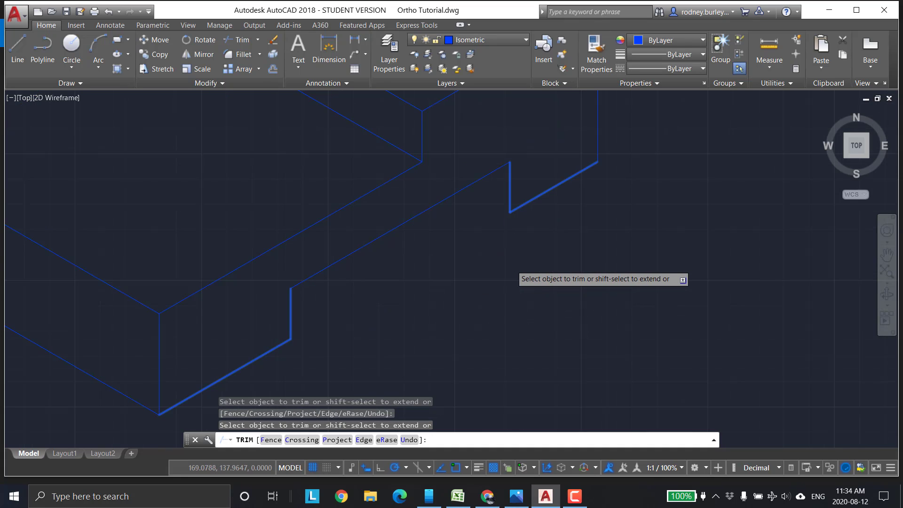
{"action": "scroll", "coordinate": [428, 273], "scroll_direction": "down", "scroll_amount": 3}
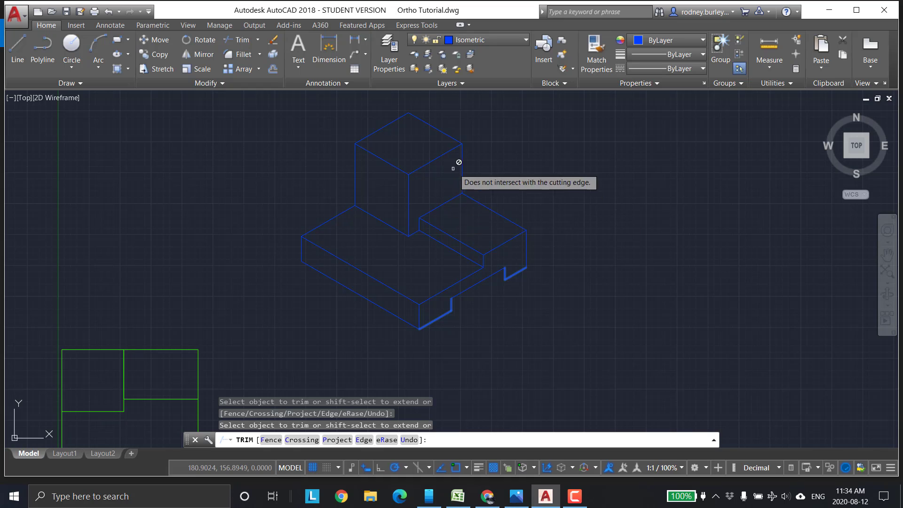
{"action": "key", "text": "Escape"}
Offset the four edges of the upper block's top face 5 units inward
{"action": "scroll", "coordinate": [470, 151], "scroll_direction": "down", "scroll_amount": 4}
{"action": "mouse_move", "coordinate": [474, 151]}
{"action": "middle_mouse_down"}
{"action": "mouse_move", "coordinate": [468, 207]}
{"action": "mouse_move", "coordinate": [425, 289]}
{"action": "middle_mouse_up"}
{"action": "scroll", "coordinate": [468, 207], "scroll_direction": "up", "scroll_amount": 4}
{"action": "scroll", "coordinate": [489, 193], "scroll_direction": "down", "scroll_amount": 2}
{"action": "scroll", "coordinate": [416, 274], "scroll_direction": "up", "scroll_amount": 2}
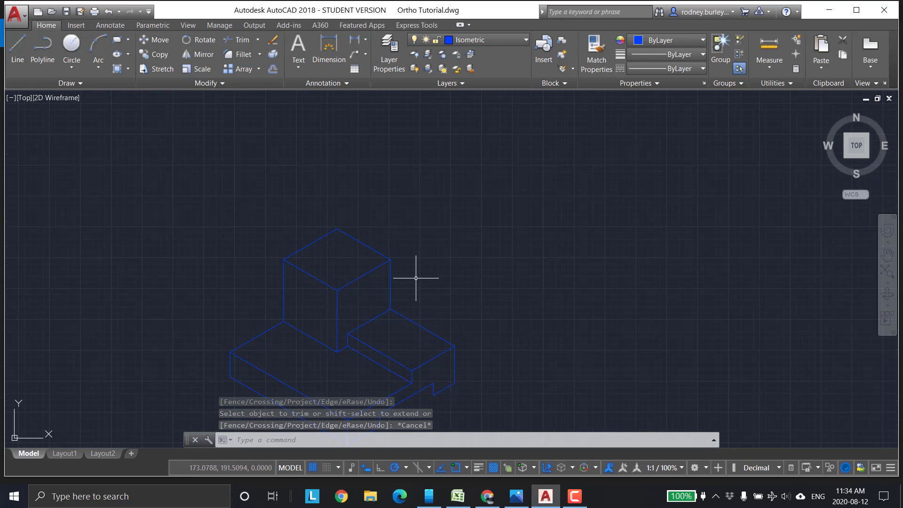
{"action": "scroll", "coordinate": [448, 238], "scroll_direction": "up", "scroll_amount": 2}
{"action": "scroll", "coordinate": [185, 206], "scroll_direction": "up", "scroll_amount": 1}
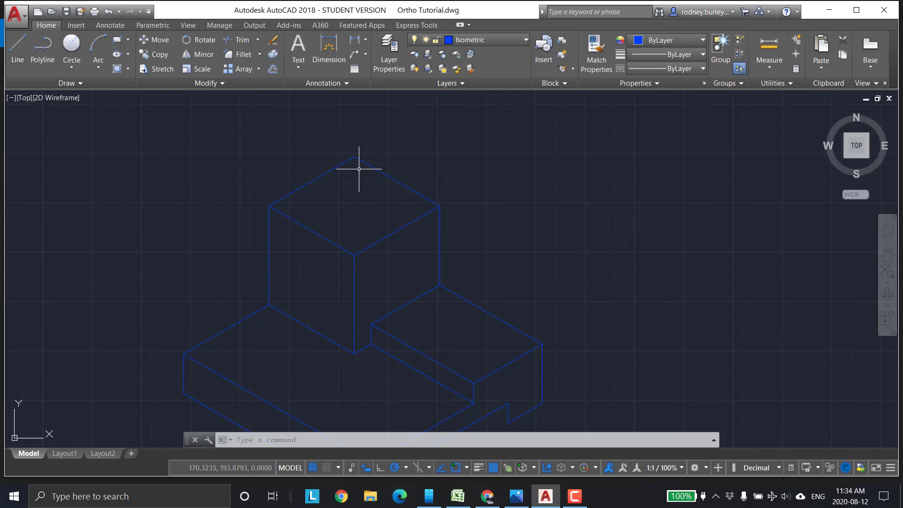
{"action": "left_click", "coordinate": [272, 69]}
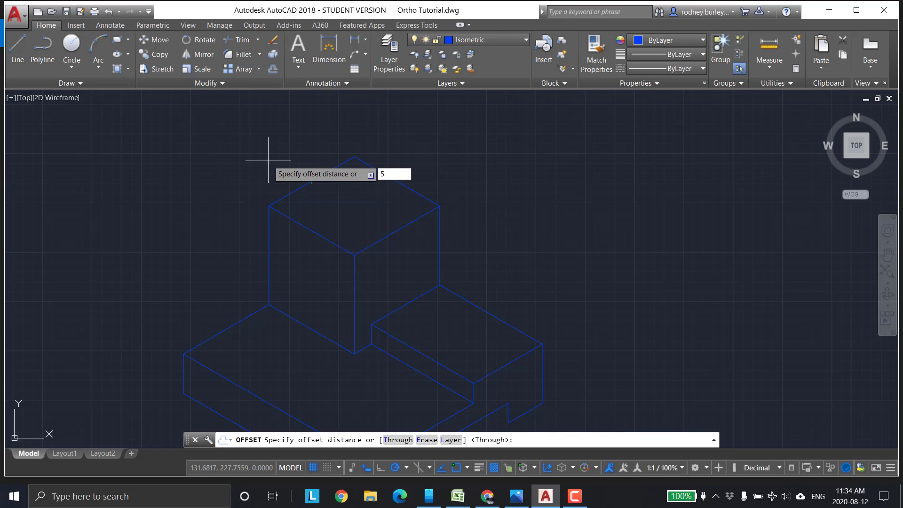
{"action": "key", "text": "Return"}
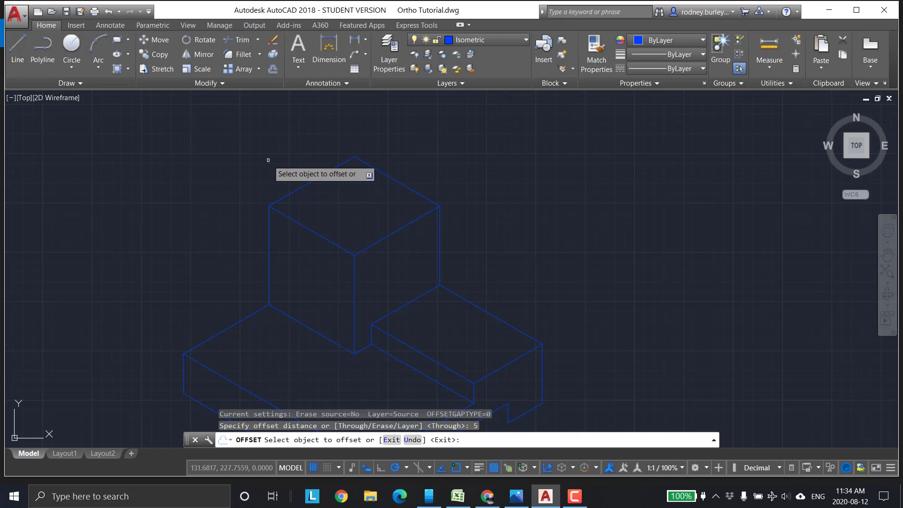
{"action": "left_click", "coordinate": [306, 184]}
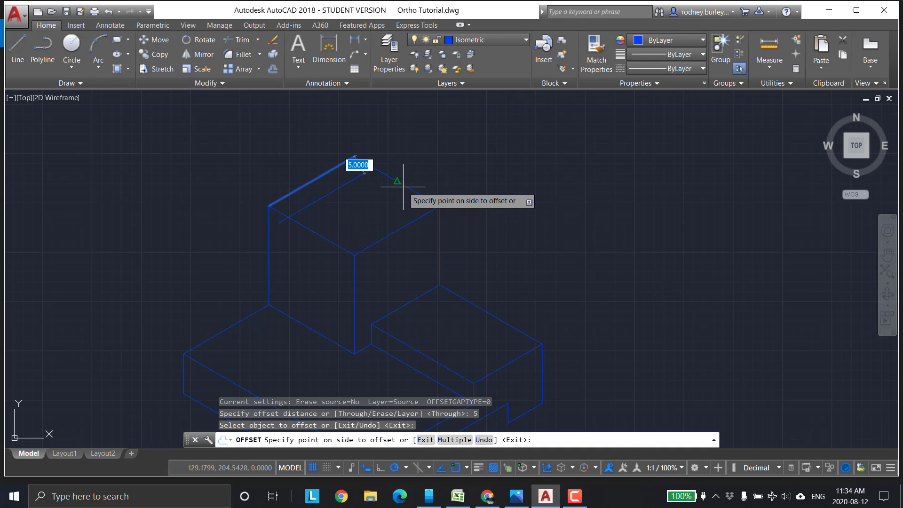
{"action": "left_click", "coordinate": [379, 197]}
{"action": "left_click", "coordinate": [414, 192]}
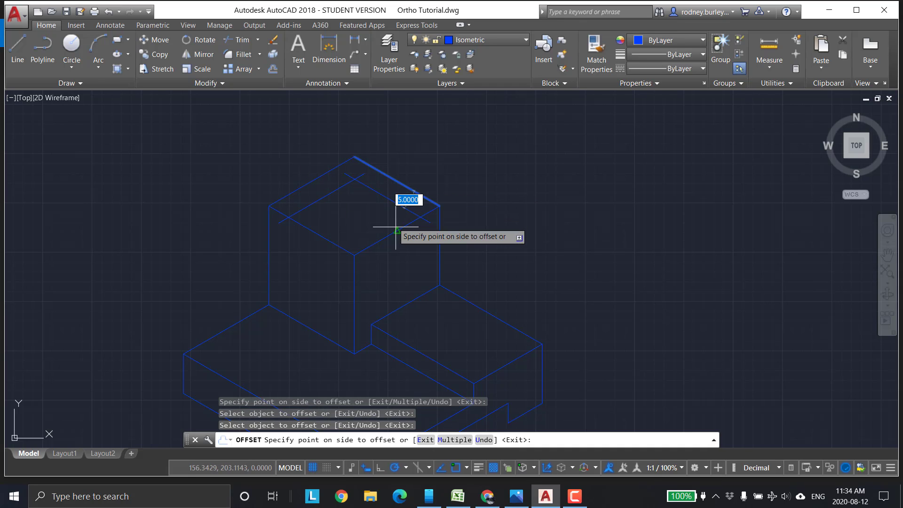
{"action": "left_click", "coordinate": [390, 224]}
{"action": "left_click", "coordinate": [385, 238]}
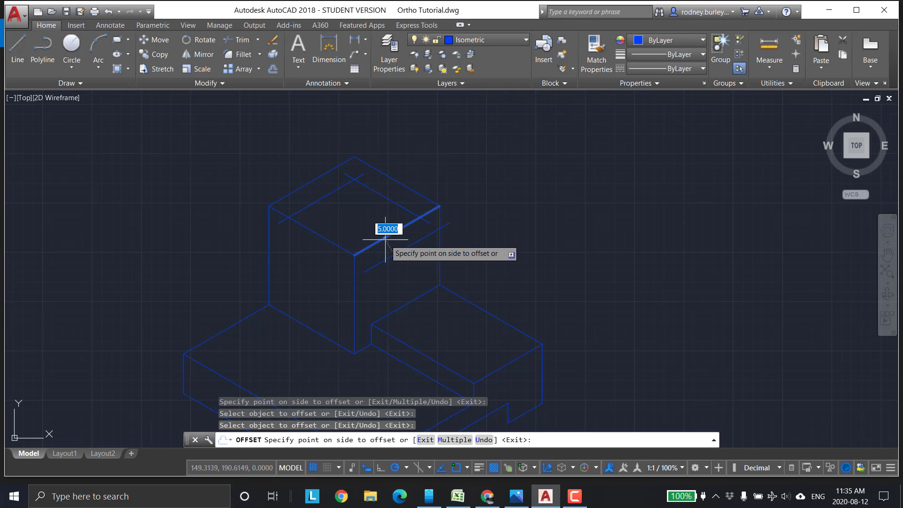
{"action": "left_click", "coordinate": [371, 228]}
{"action": "left_click", "coordinate": [327, 227]}
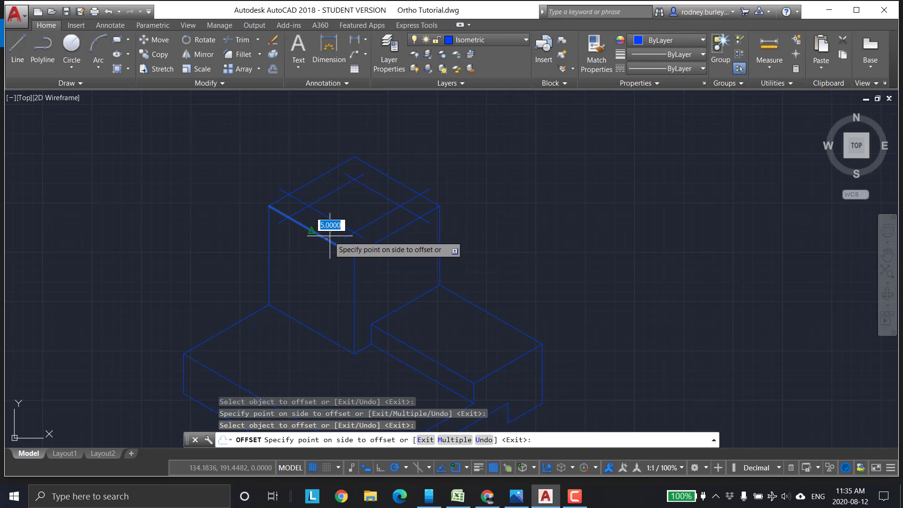
{"action": "left_click", "coordinate": [325, 230]}
{"action": "key", "text": "Escape"}
Delete the four lines offset inside the upper block's top face
{"action": "scroll", "coordinate": [429, 191], "scroll_direction": "up", "scroll_amount": 2}
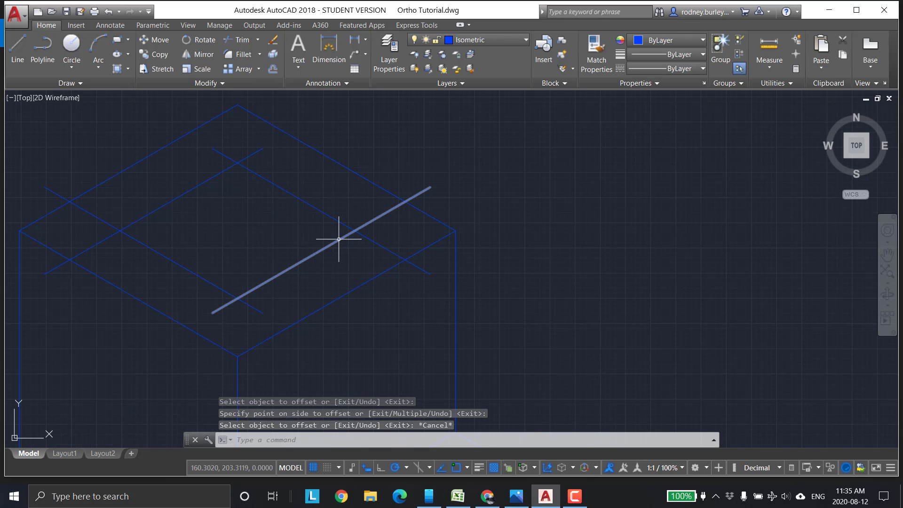
{"action": "scroll", "coordinate": [218, 202], "scroll_direction": "down", "scroll_amount": 2}
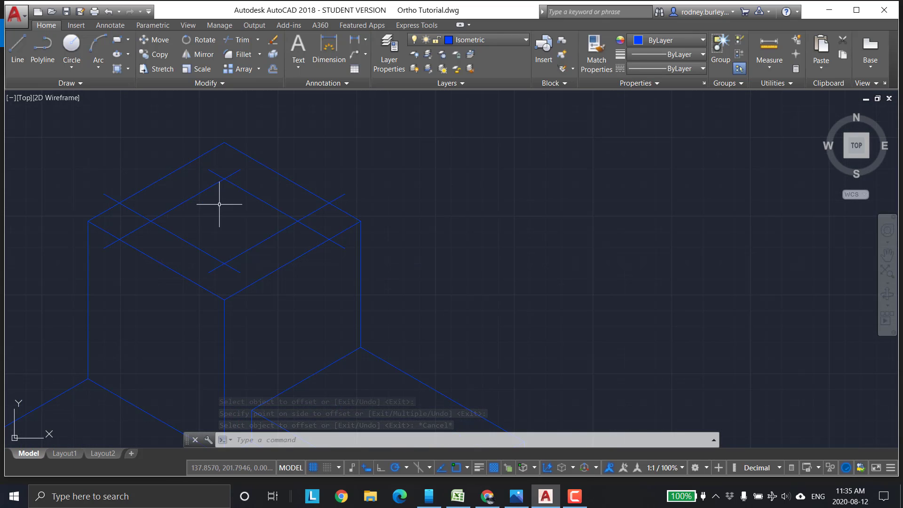
{"action": "middle_click_drag", "start_coordinate": [218, 201], "coordinate": [396, 188]}
{"action": "scroll", "coordinate": [429, 192], "scroll_direction": "up", "scroll_amount": 2}
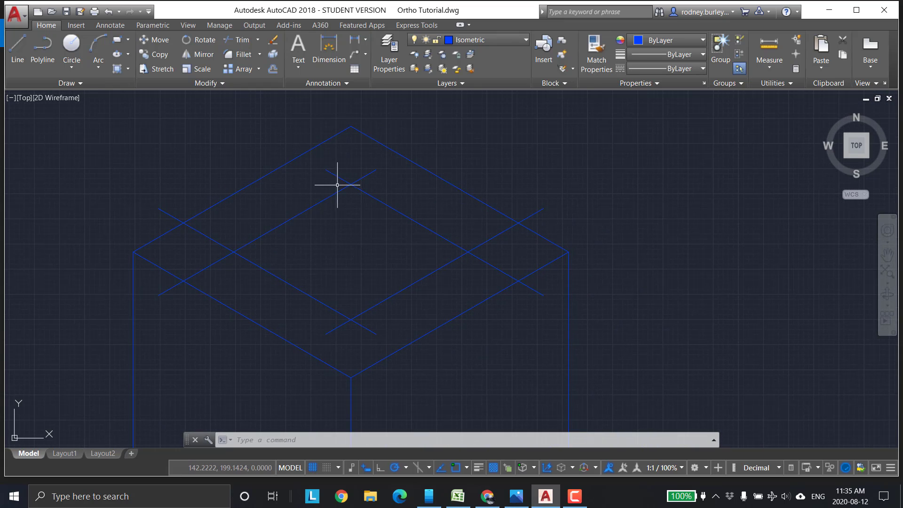
{"action": "left_click", "coordinate": [316, 203]}
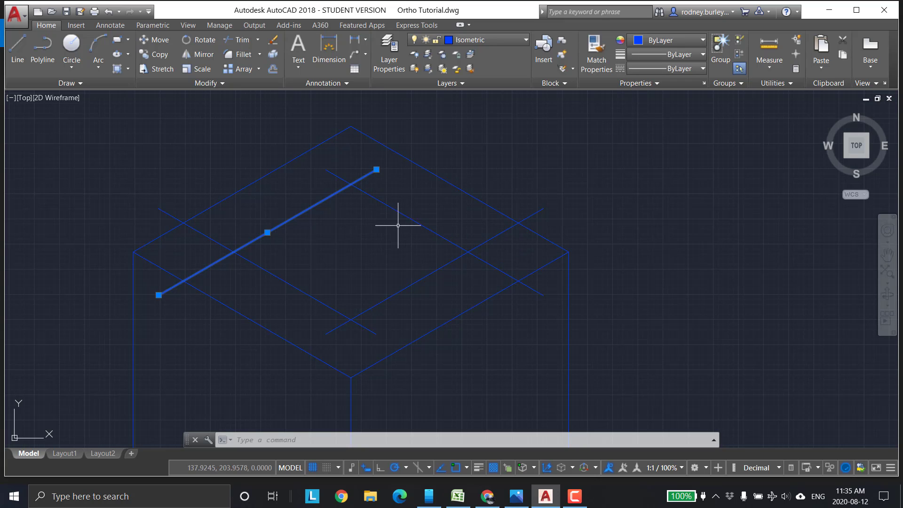
{"action": "key", "text": "Escape"}
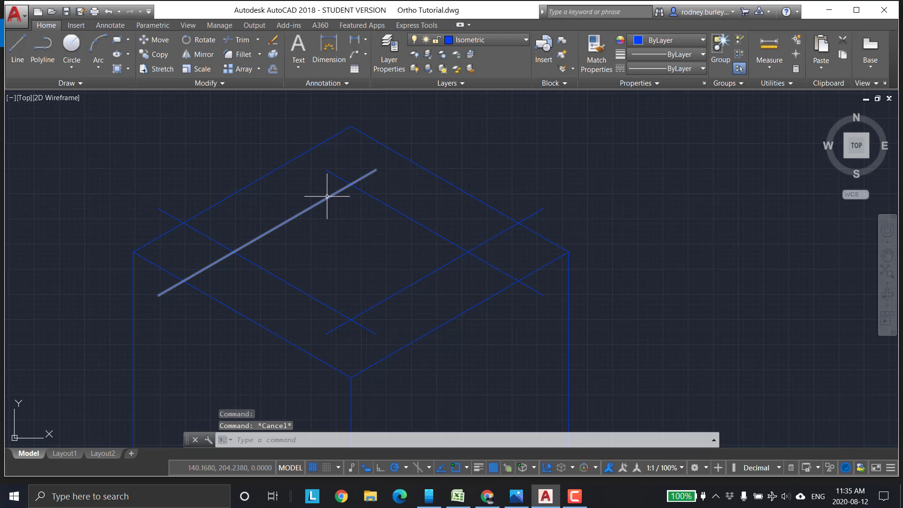
{"action": "left_click", "coordinate": [327, 196]}
{"action": "key", "text": "Delete"}
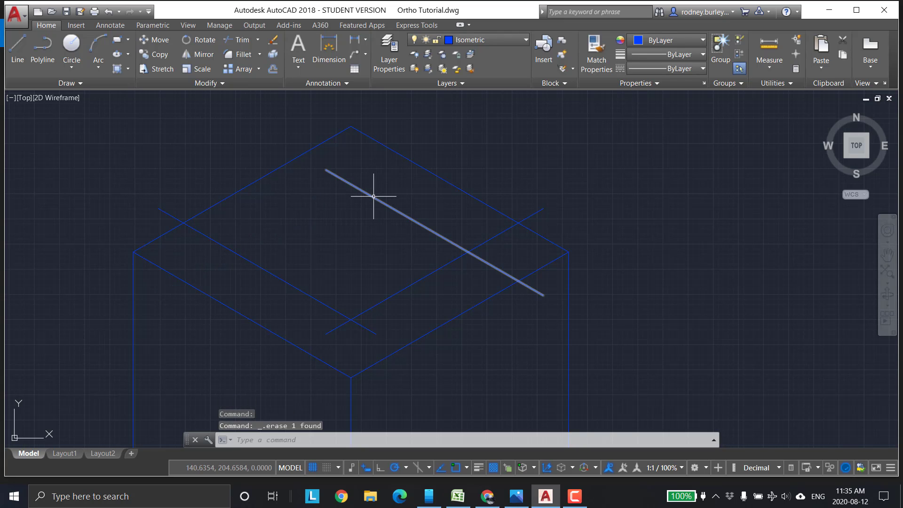
{"action": "left_click", "coordinate": [369, 194]}
{"action": "key", "text": "Delete"}
{"action": "left_click", "coordinate": [417, 282]}
{"action": "key", "text": "Delete"}
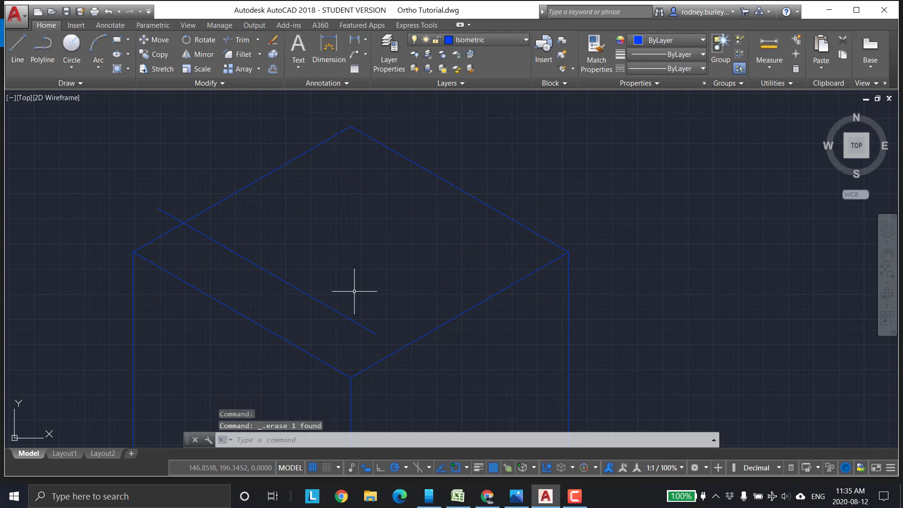
{"action": "left_click", "coordinate": [326, 305]}
{"action": "key", "text": "Delete"}
Offset the two rear edges of the upper block's top face 2.5 units inward
{"action": "left_click", "coordinate": [273, 70]}
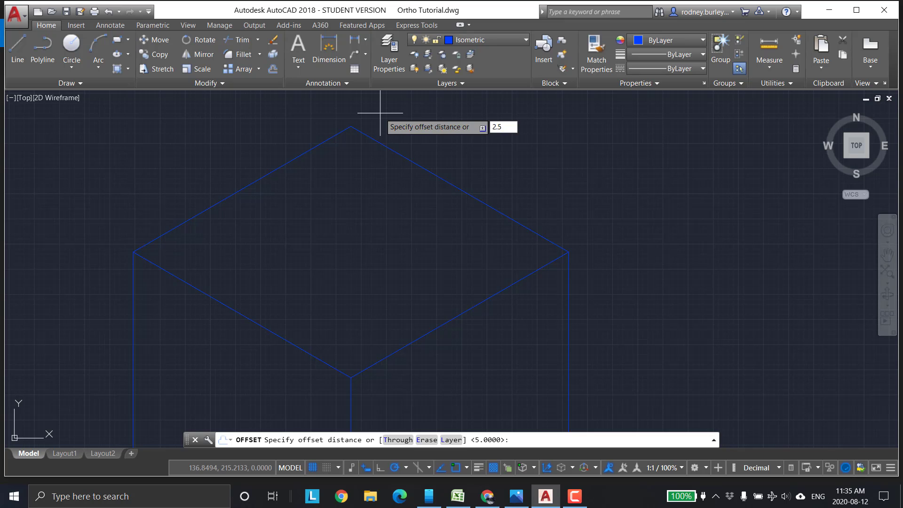
{"action": "key", "text": "Return"}
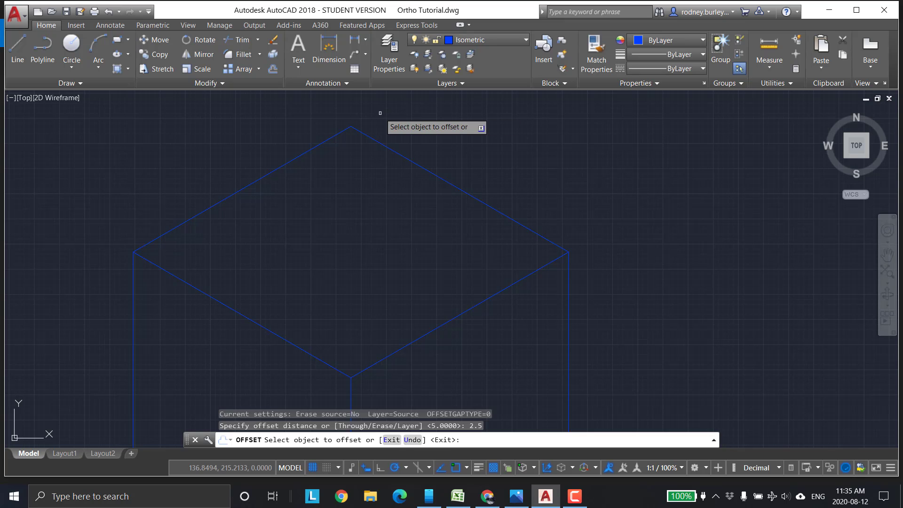
{"action": "left_click", "coordinate": [314, 145]}
{"action": "left_click", "coordinate": [338, 158]}
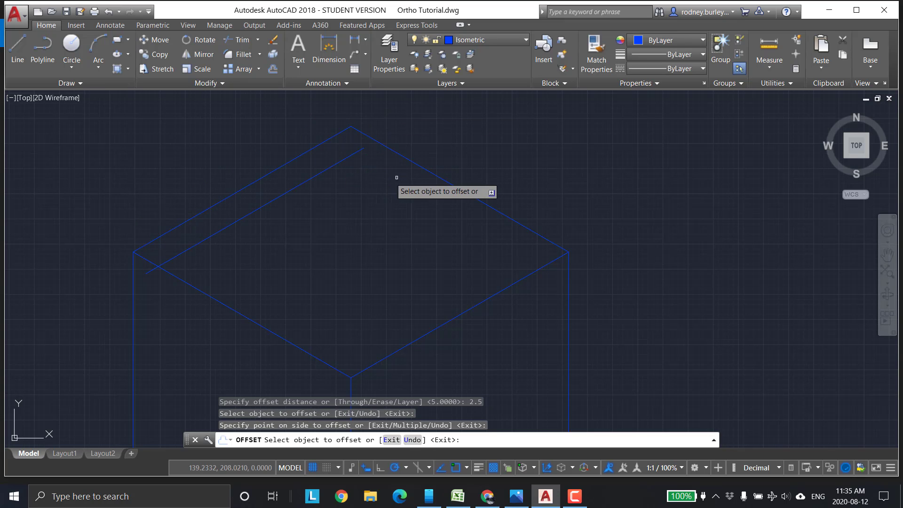
{"action": "left_click", "coordinate": [424, 172]}
{"action": "left_click", "coordinate": [426, 169]}
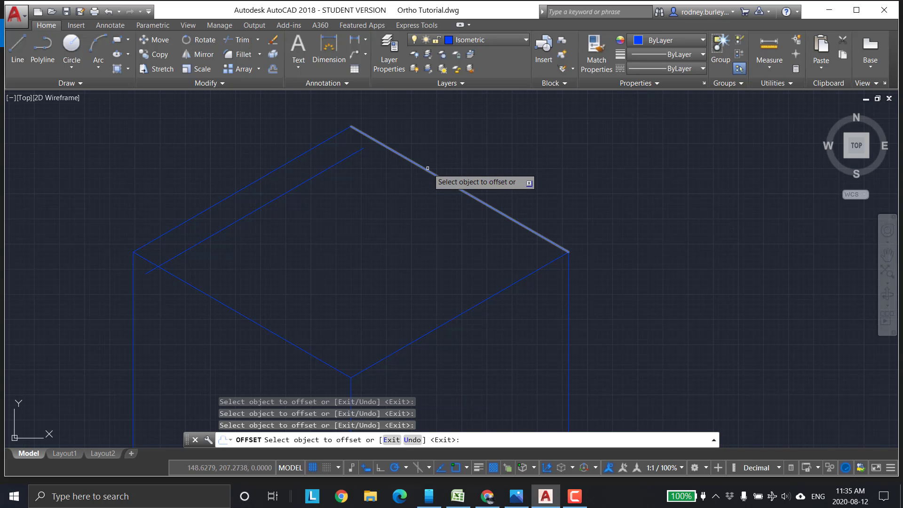
{"action": "left_click", "coordinate": [428, 168]}
{"action": "left_click", "coordinate": [412, 210]}
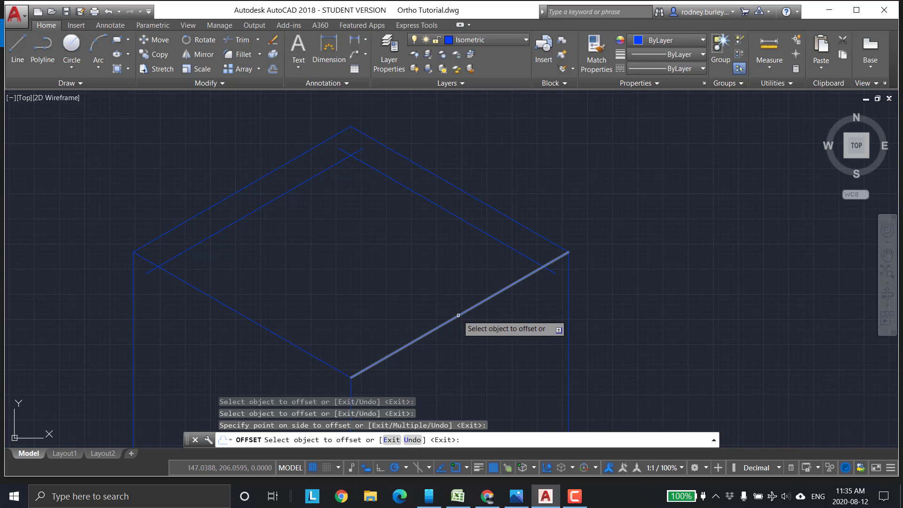
{"action": "left_click", "coordinate": [458, 315]}
{"action": "key", "text": "Escape"}
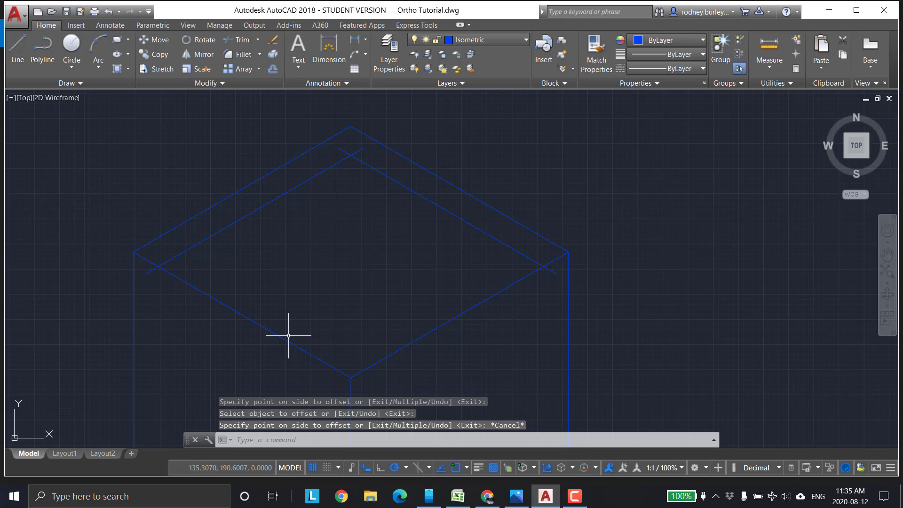
{"action": "left_click", "coordinate": [288, 336]}
{"action": "left_click", "coordinate": [298, 323]}
{"action": "left_click", "coordinate": [311, 314]}
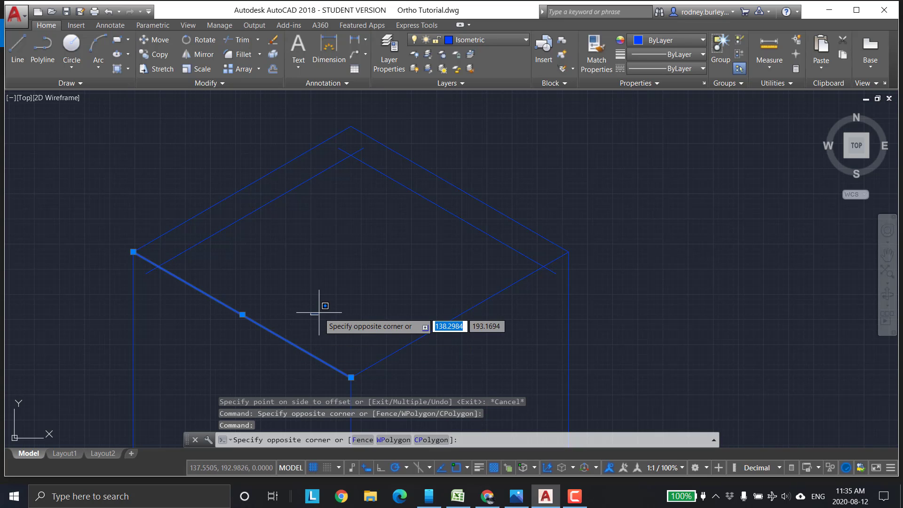
{"action": "key", "text": "Escape"}
{"action": "key", "text": "Escape"}
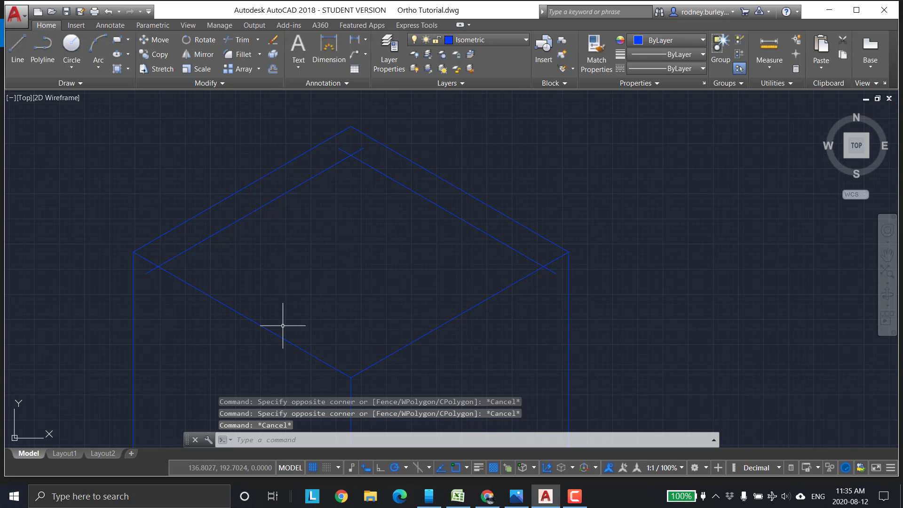
{"action": "left_click", "coordinate": [273, 69]}
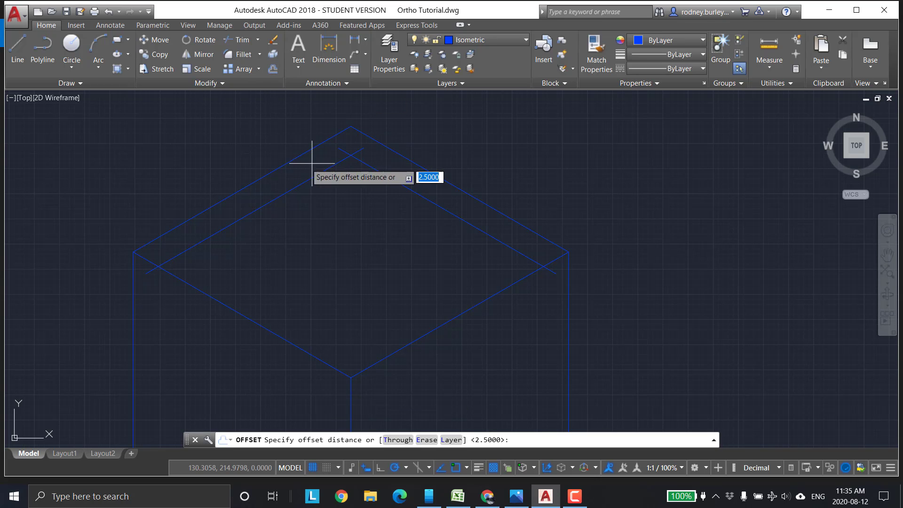
{"action": "left_click", "coordinate": [246, 313]}
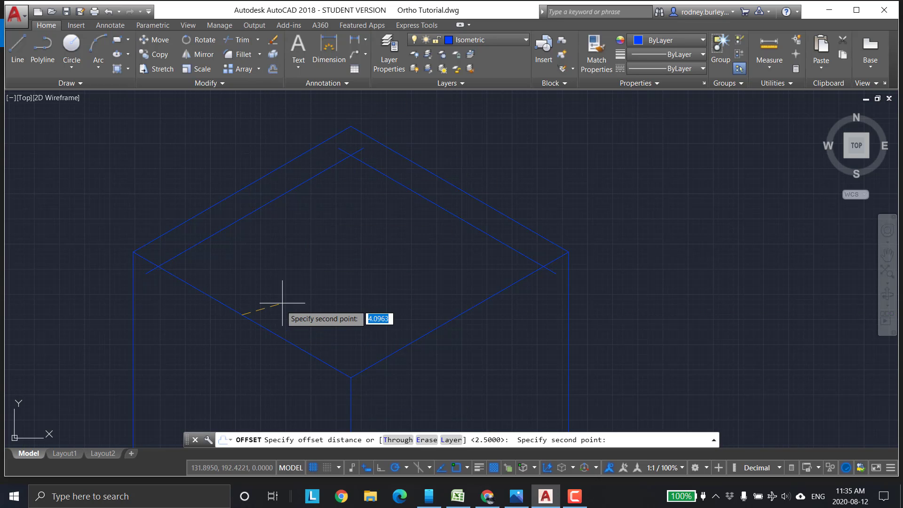
{"action": "left_click", "coordinate": [225, 302]}
{"action": "key", "text": "Escape"}
{"action": "left_click", "coordinate": [218, 299]}
{"action": "left_click", "coordinate": [242, 292]}
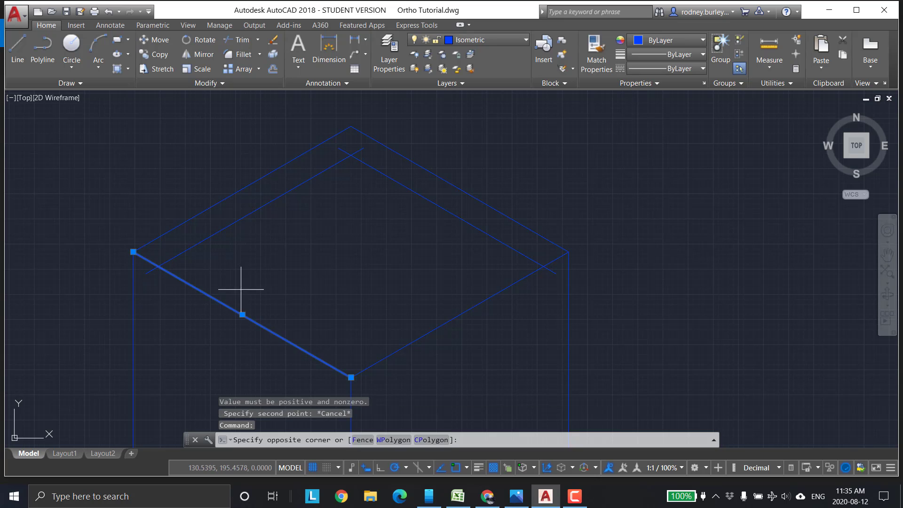
{"action": "key", "text": "Escape"}
{"action": "key", "text": "Escape"}
{"action": "key", "text": "Escape"}
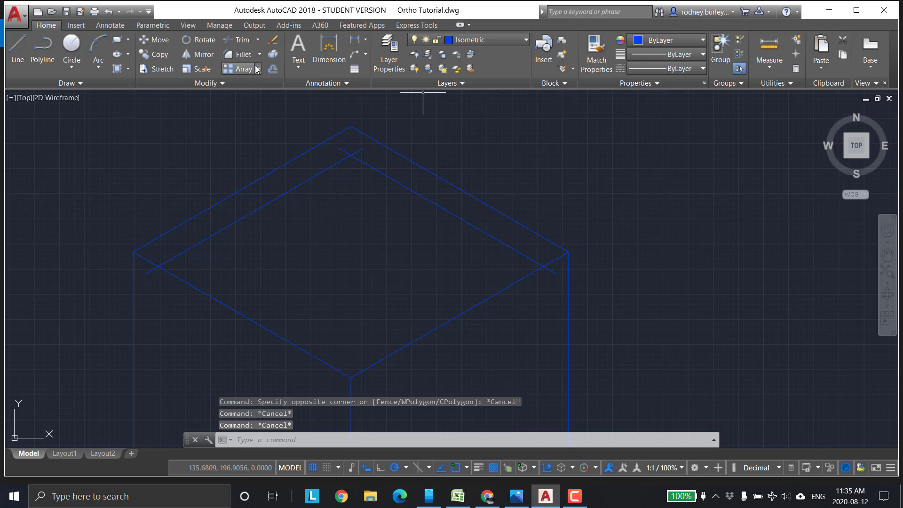
{"action": "left_click", "coordinate": [273, 69]}
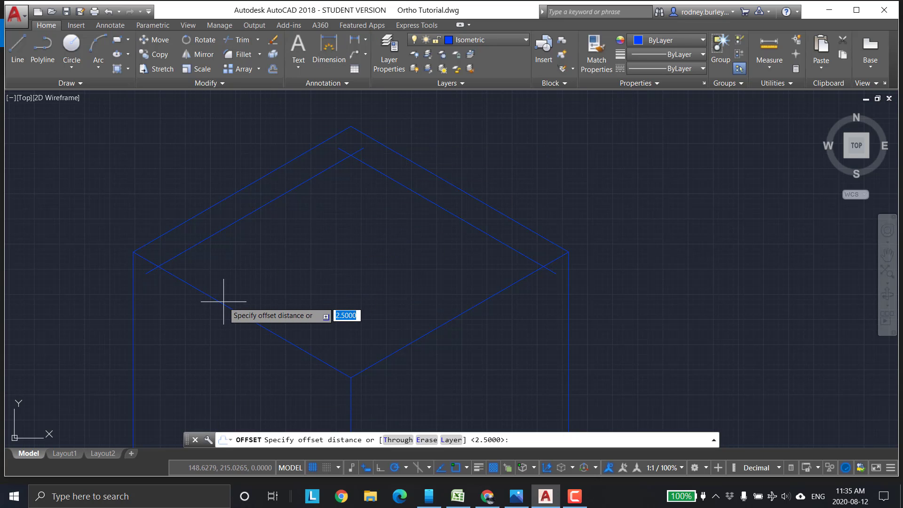
{"action": "key", "text": "Return"}
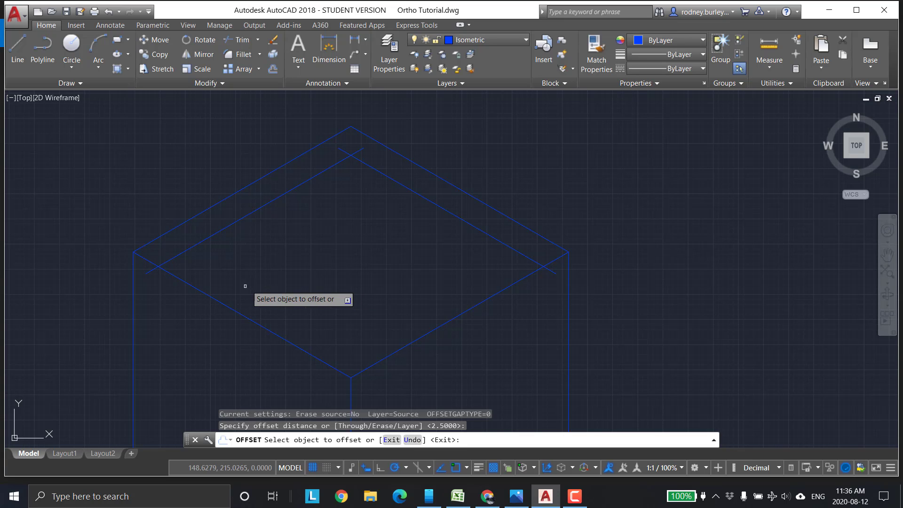
{"action": "left_click", "coordinate": [244, 317]}
{"action": "key", "text": "Escape"}
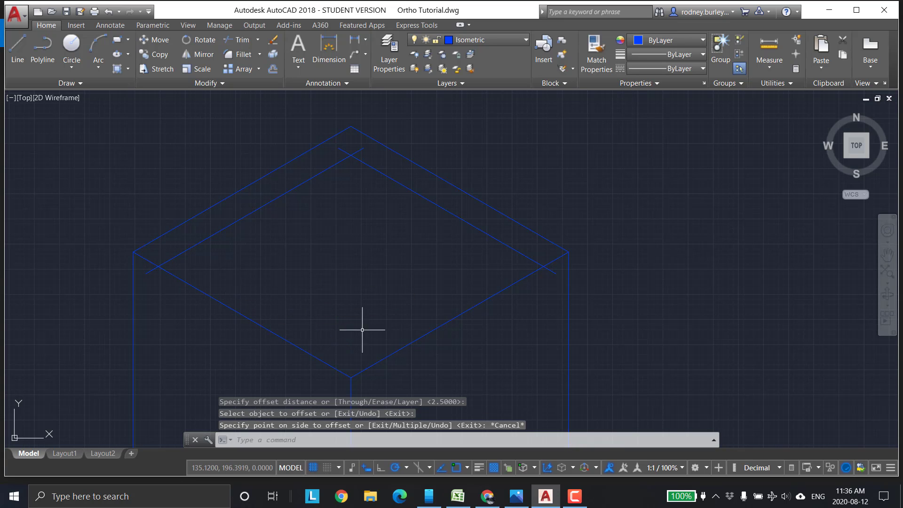
{"action": "left_click", "coordinate": [279, 339]}
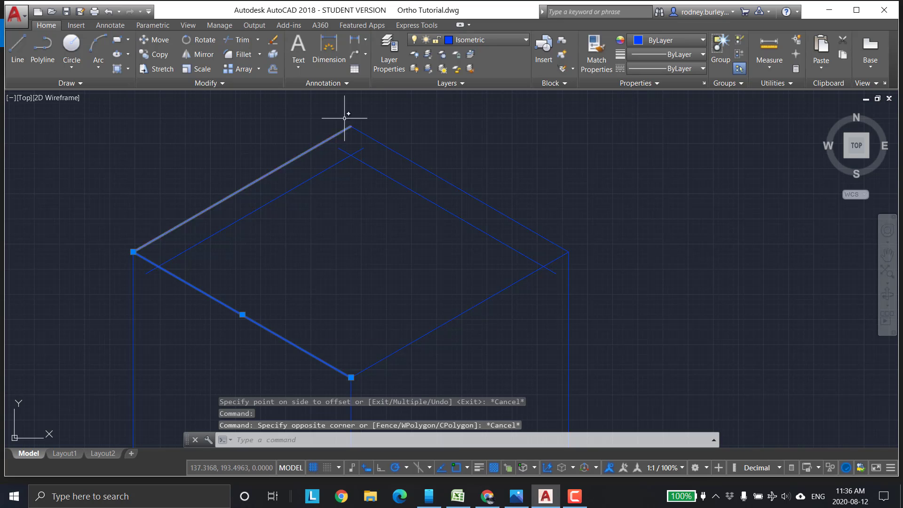
{"action": "key", "text": "Escape"}
{"action": "key", "text": "Escape"}
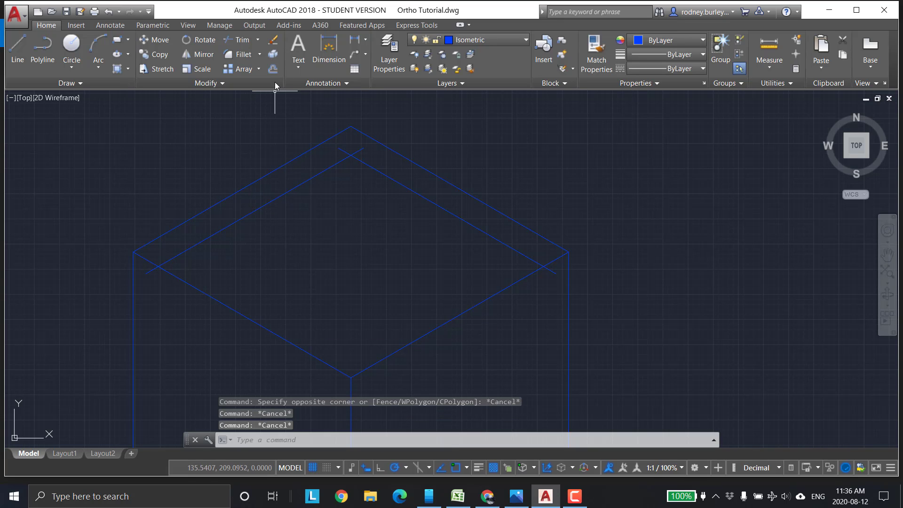
Offset the two front edges of the upper block's top face 2.5 units inward
{"action": "left_click", "coordinate": [274, 68]}
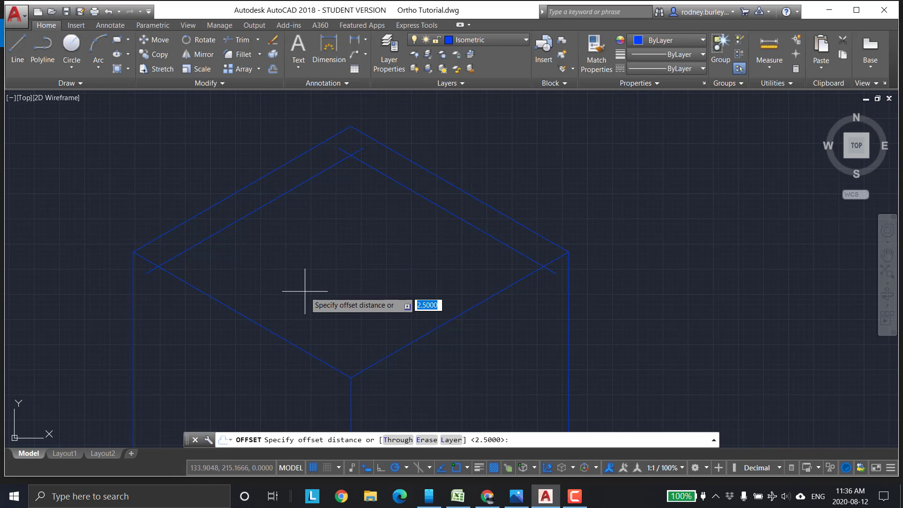
{"action": "key", "text": "Return"}
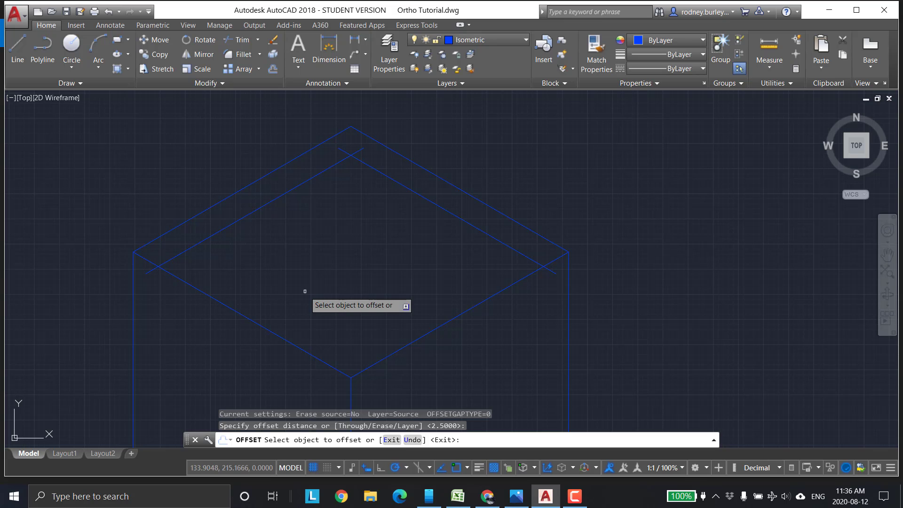
{"action": "left_click", "coordinate": [414, 341]}
{"action": "left_click", "coordinate": [359, 322]}
{"action": "left_click", "coordinate": [292, 343]}
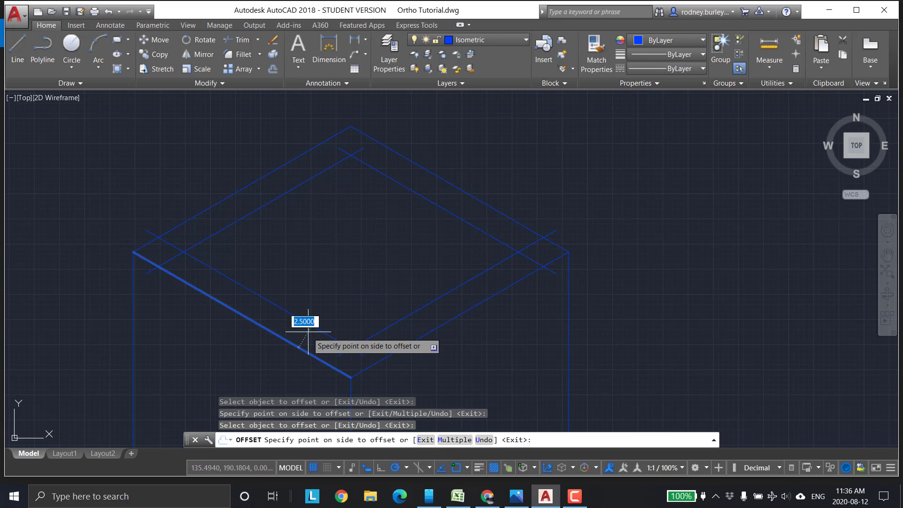
{"action": "left_click", "coordinate": [304, 318]}
{"action": "key", "text": "Escape"}
Trim the overhanging ends of the four offset lines at all four corners to form a closed inner rhombus on the top face
{"action": "scroll", "coordinate": [454, 224], "scroll_direction": "down", "scroll_amount": 4}
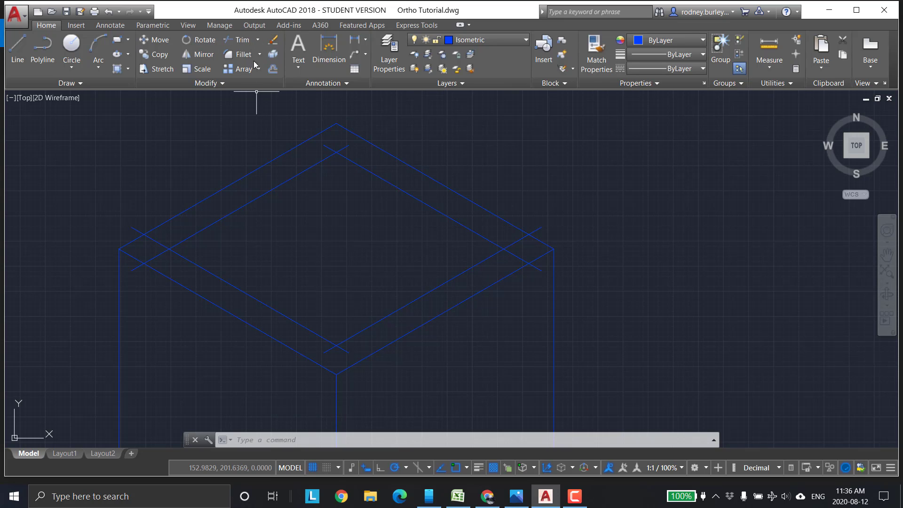
{"action": "left_click", "coordinate": [292, 179]}
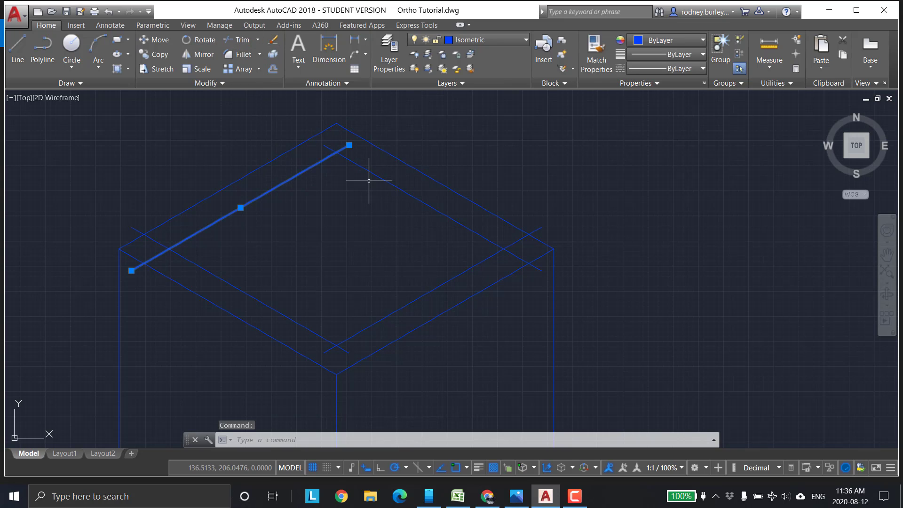
{"action": "key", "text": "Escape"}
{"action": "left_click", "coordinate": [237, 39]}
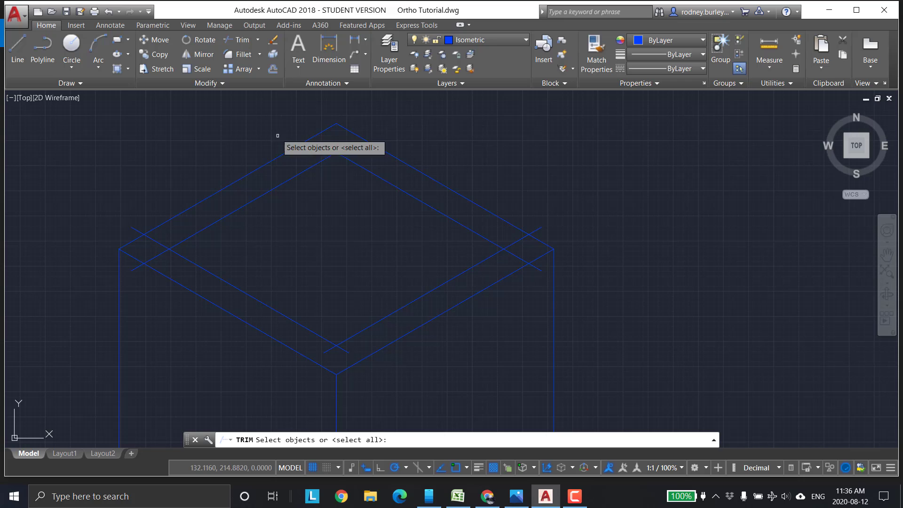
{"action": "left_click", "coordinate": [281, 184]}
{"action": "left_click", "coordinate": [382, 179]}
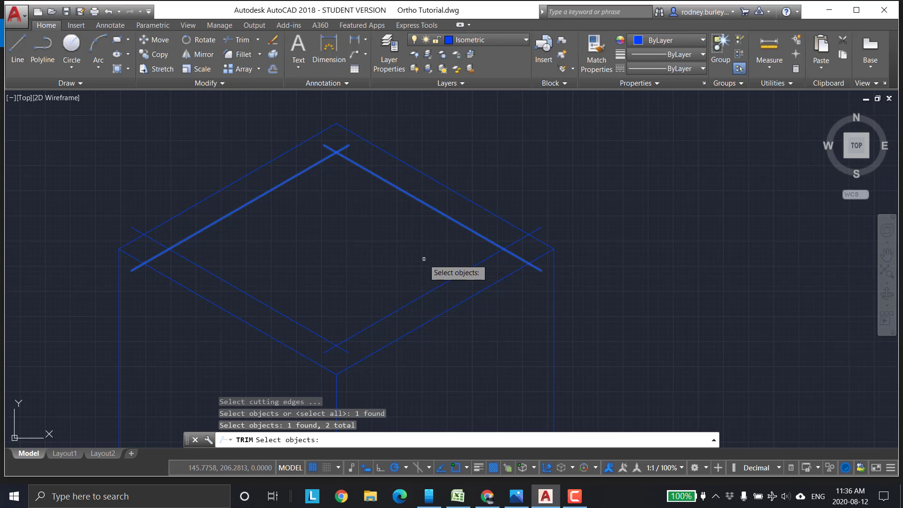
{"action": "left_click", "coordinate": [425, 291]}
{"action": "left_click", "coordinate": [312, 328]}
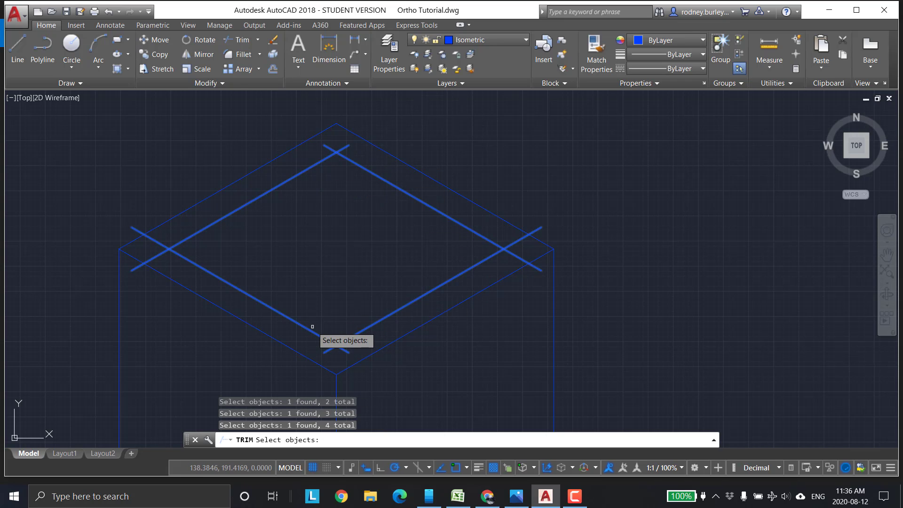
{"action": "key", "text": "Return"}
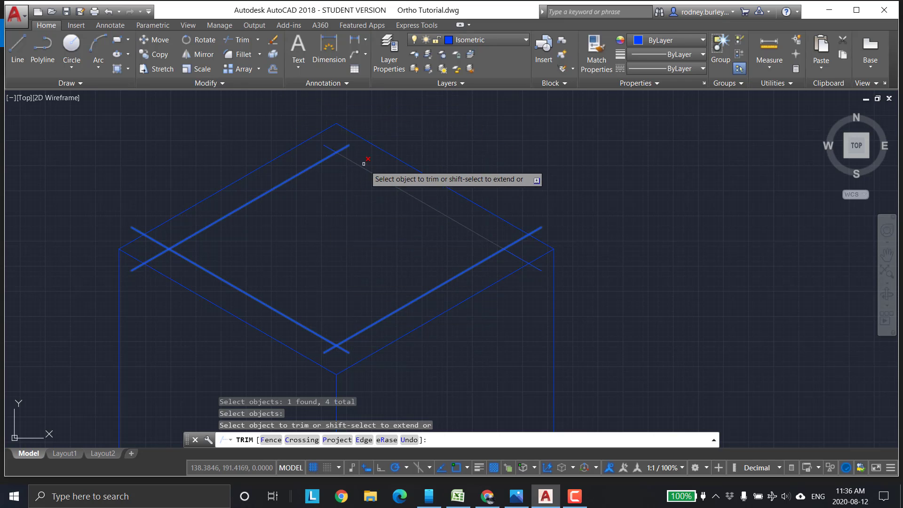
{"action": "left_click", "coordinate": [343, 149]}
{"action": "left_click", "coordinate": [331, 148]}
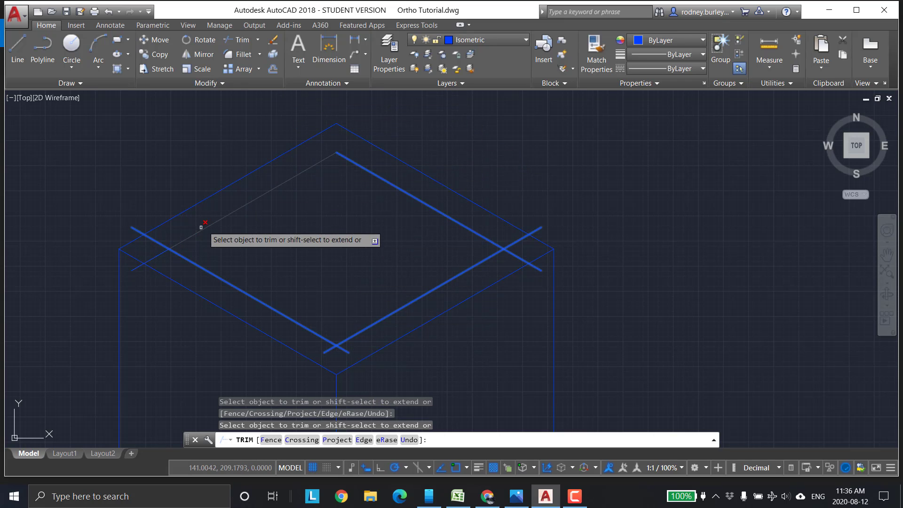
{"action": "left_click", "coordinate": [162, 244]}
{"action": "left_click", "coordinate": [157, 255]}
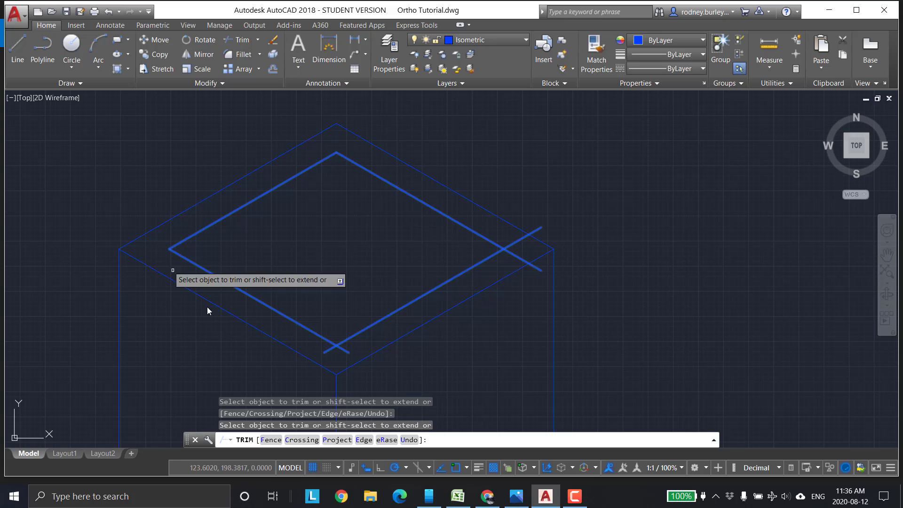
{"action": "left_click", "coordinate": [325, 356]}
{"action": "left_click", "coordinate": [346, 351]}
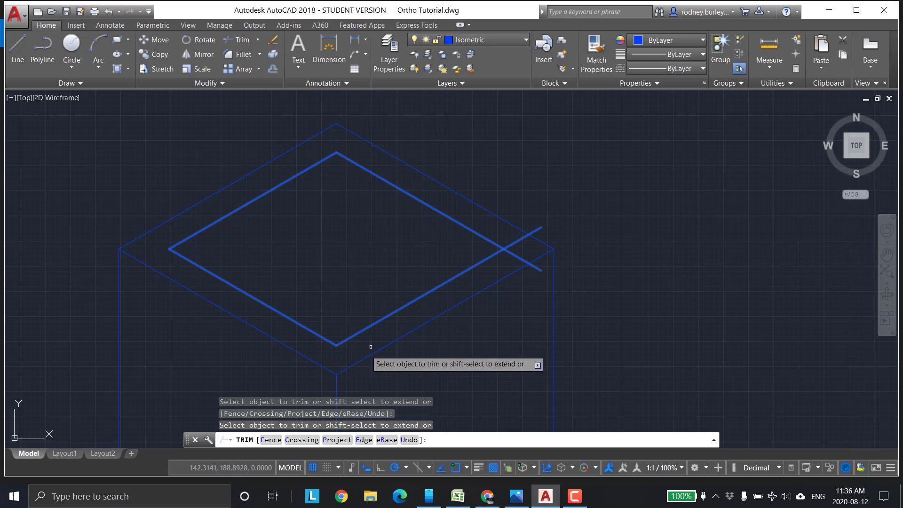
{"action": "left_click", "coordinate": [520, 258]}
{"action": "left_click", "coordinate": [532, 233]}
{"action": "scroll", "coordinate": [412, 251], "scroll_direction": "down", "scroll_amount": 6}
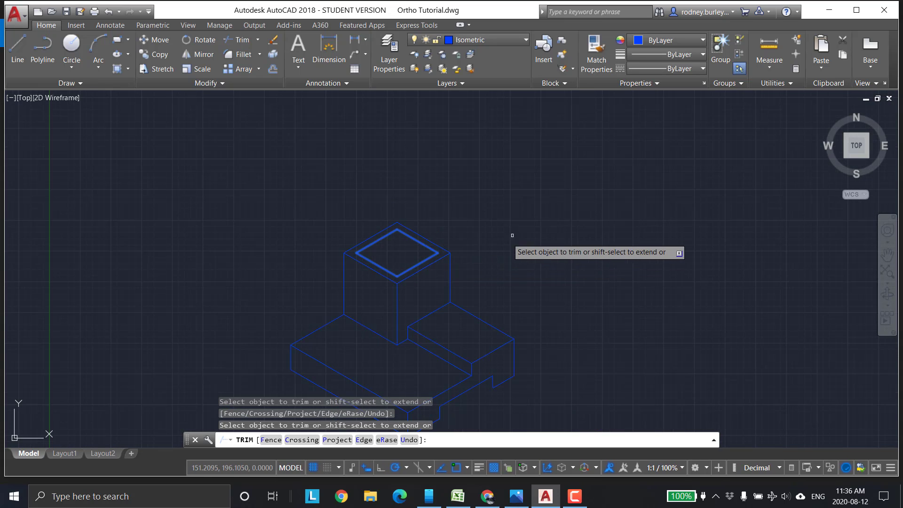
{"action": "key", "text": "Escape"}
Draw a vertical line inside the top-face opening from its rear inner corner to its front inner corner
{"action": "middle_click_drag", "start_coordinate": [475, 238], "coordinate": [498, 175]}
{"action": "scroll", "coordinate": [498, 175], "scroll_direction": "up", "scroll_amount": 2}
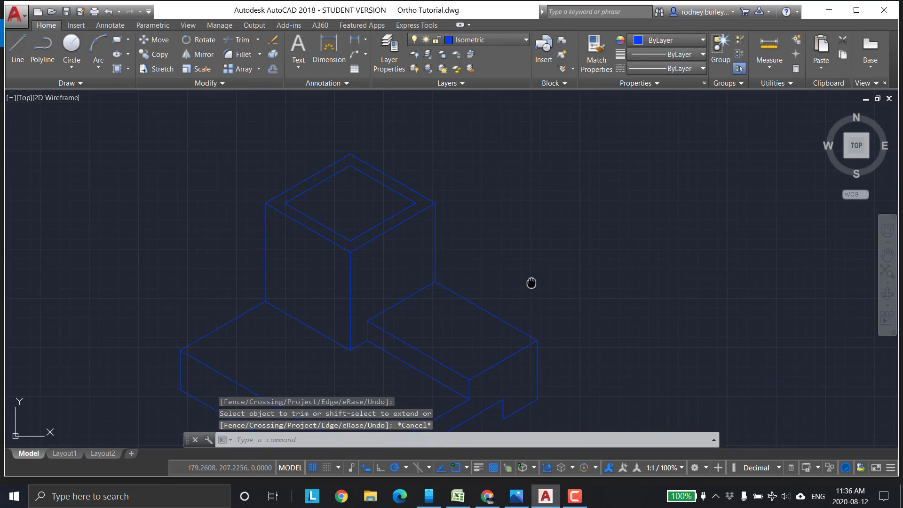
{"action": "middle_click_drag", "start_coordinate": [530, 282], "coordinate": [533, 217]}
{"action": "middle_click_drag", "start_coordinate": [426, 229], "coordinate": [419, 305]}
{"action": "left_click", "coordinate": [17, 47]}
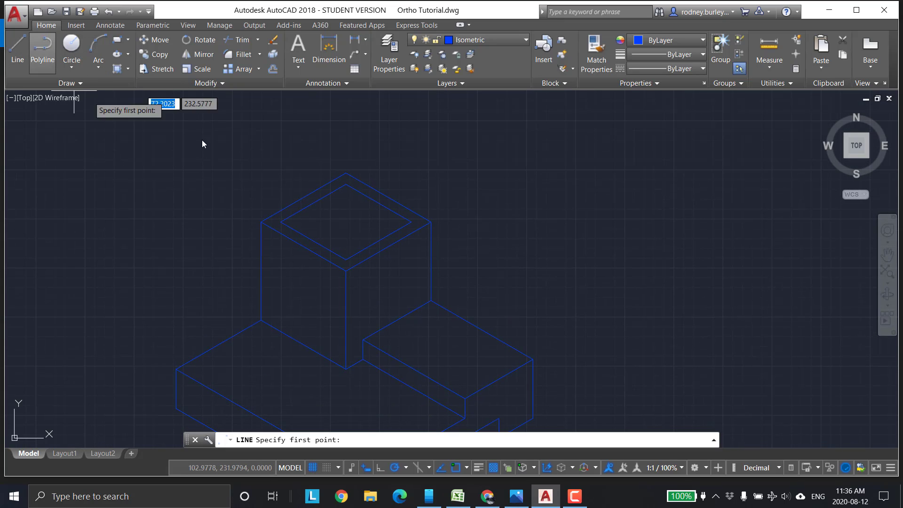
{"action": "left_click", "coordinate": [346, 192]}
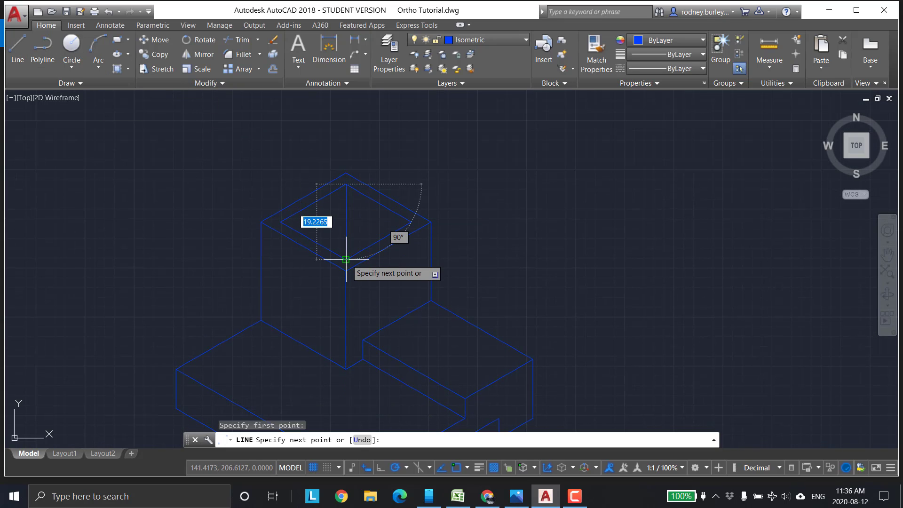
{"action": "left_click", "coordinate": [346, 257]}
{"action": "key", "text": "Escape"}
Draw a line about 5.3 units long at 150° from the lower end of the base notch's right vertical line
{"action": "mouse_move", "coordinate": [600, 264]}
{"action": "middle_mouse_down"}
{"action": "mouse_move", "coordinate": [560, 234]}
{"action": "mouse_move", "coordinate": [552, 175]}
{"action": "middle_mouse_up"}
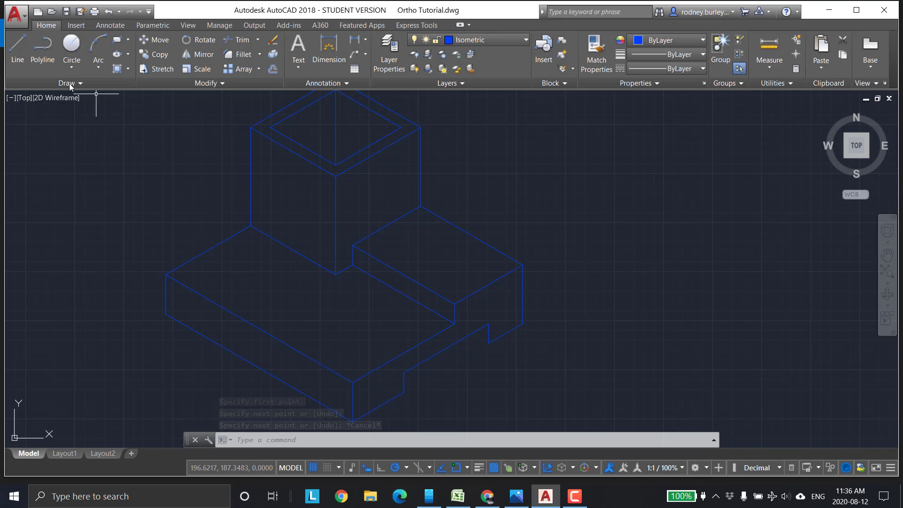
{"action": "left_click", "coordinate": [23, 51]}
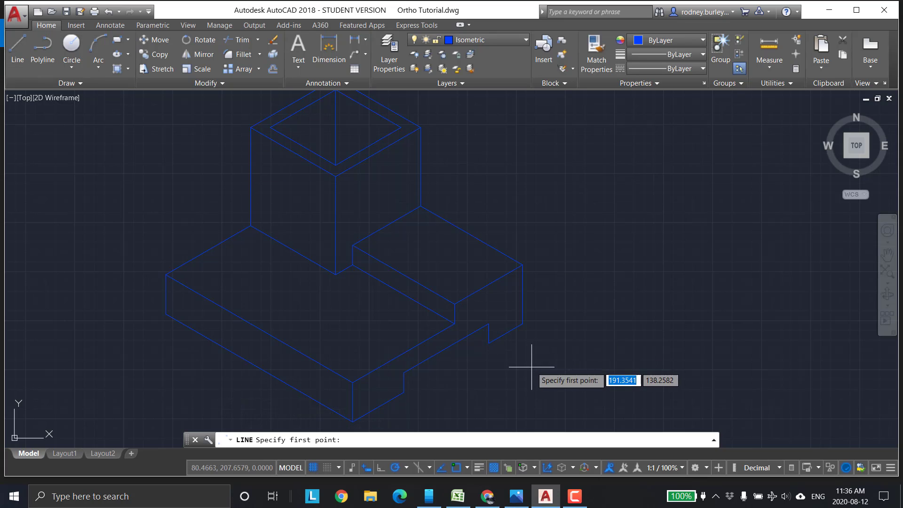
{"action": "left_click", "coordinate": [489, 343]}
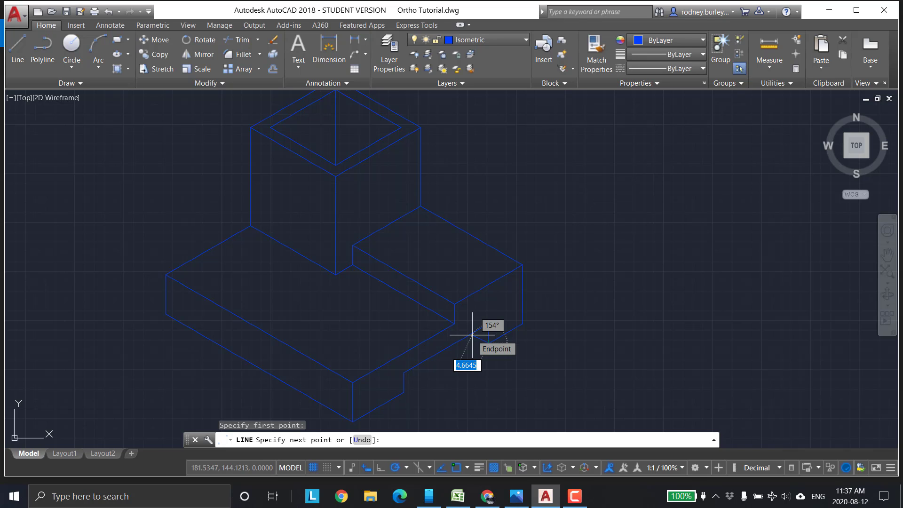
{"action": "scroll", "coordinate": [472, 335], "scroll_direction": "up", "scroll_amount": 4}
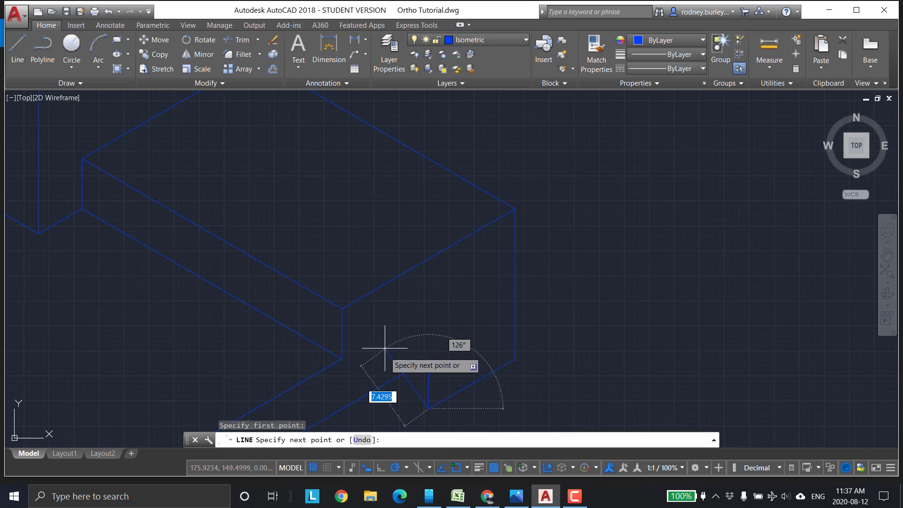
{"action": "middle_click_drag", "start_coordinate": [373, 358], "coordinate": [436, 196]}
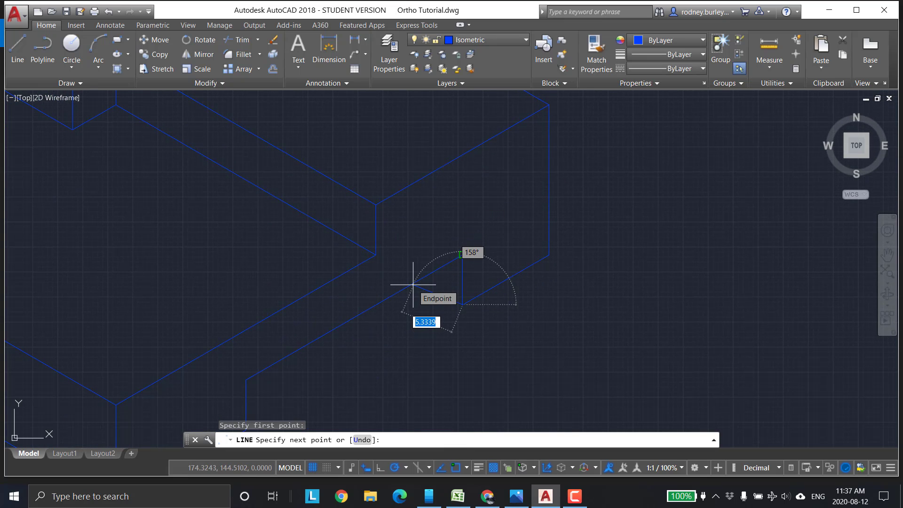
{"action": "key", "text": "Tab"}
{"action": "type", "text": "1"}
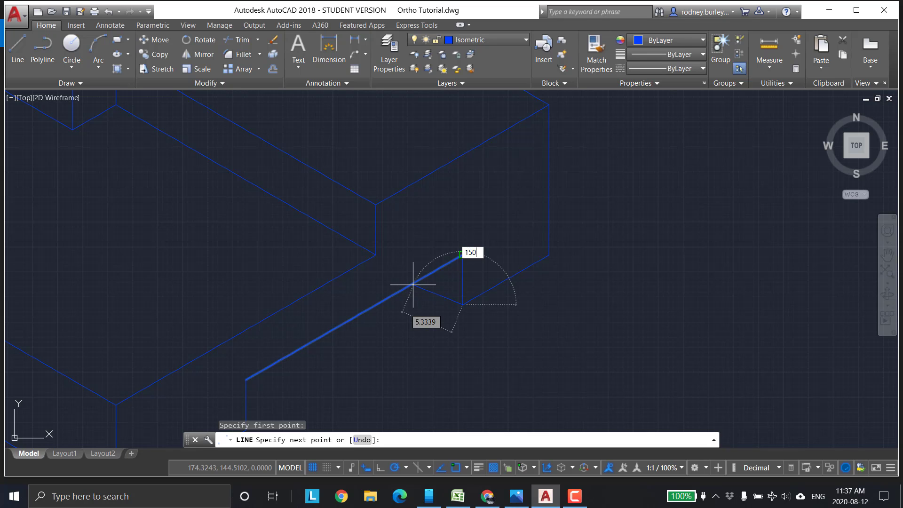
{"action": "type", "text": "50"}
{"action": "key", "text": "Return"}
{"action": "scroll", "coordinate": [597, 252], "scroll_direction": "up", "scroll_amount": 4}
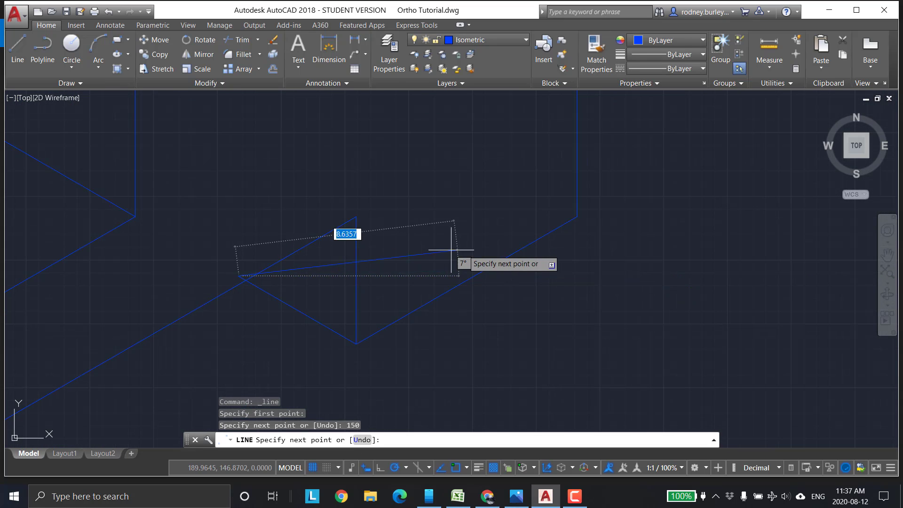
{"action": "scroll", "coordinate": [362, 232], "scroll_direction": "up", "scroll_amount": 3}
{"action": "middle_click_drag", "start_coordinate": [362, 232], "coordinate": [591, 162]}
{"action": "key", "text": "Escape"}
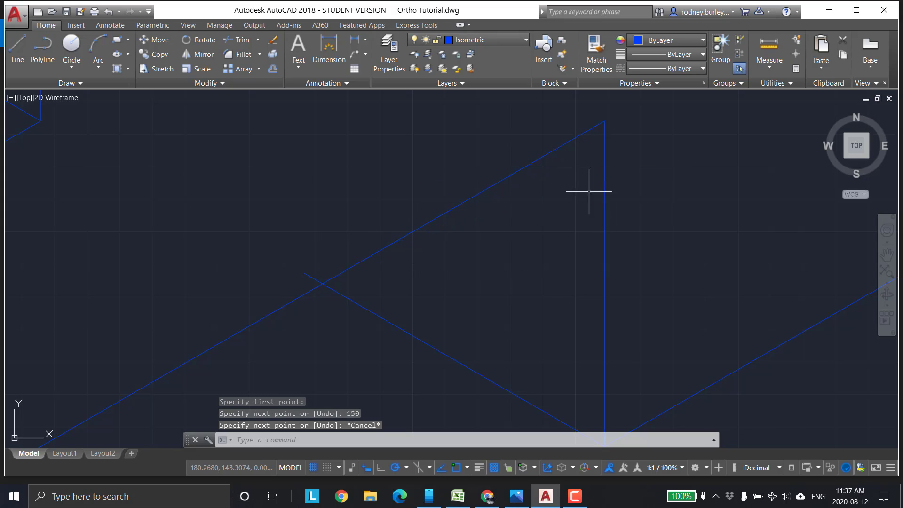
Trim the overhanging end of the base notch's 150° depth line at the base's lower edge
{"action": "middle_click_drag", "start_coordinate": [425, 248], "coordinate": [478, 272]}
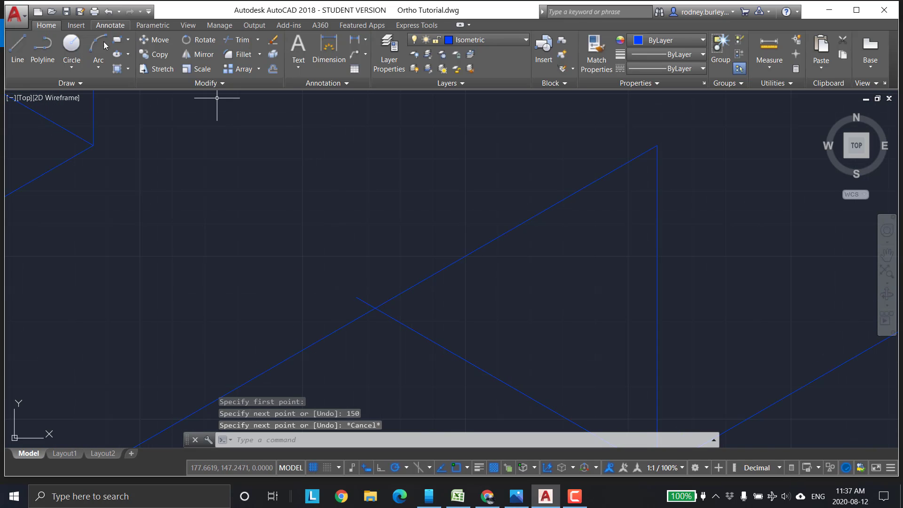
{"action": "left_click", "coordinate": [429, 276]}
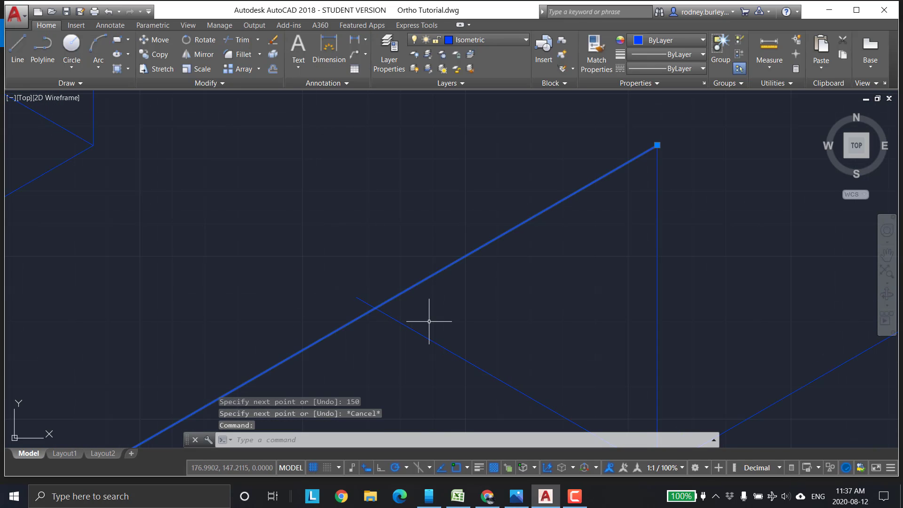
{"action": "left_click", "coordinate": [423, 332]}
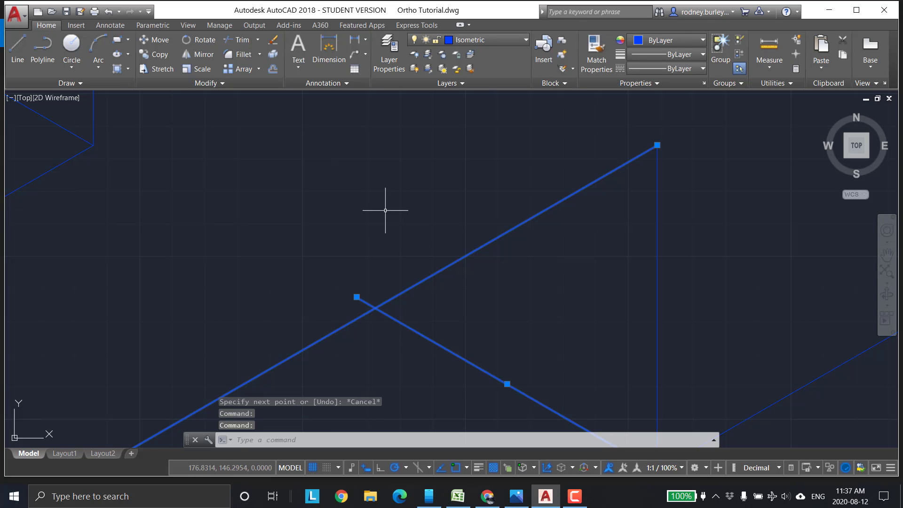
{"action": "type", "text": "l"}
{"action": "key", "text": "Return"}
{"action": "left_click", "coordinate": [240, 39]}
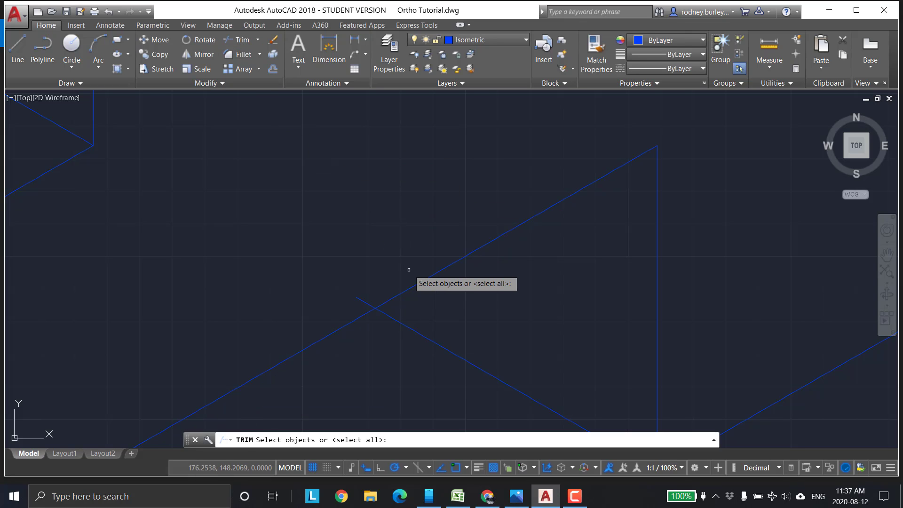
{"action": "left_click", "coordinate": [417, 284]}
{"action": "left_click", "coordinate": [407, 327]}
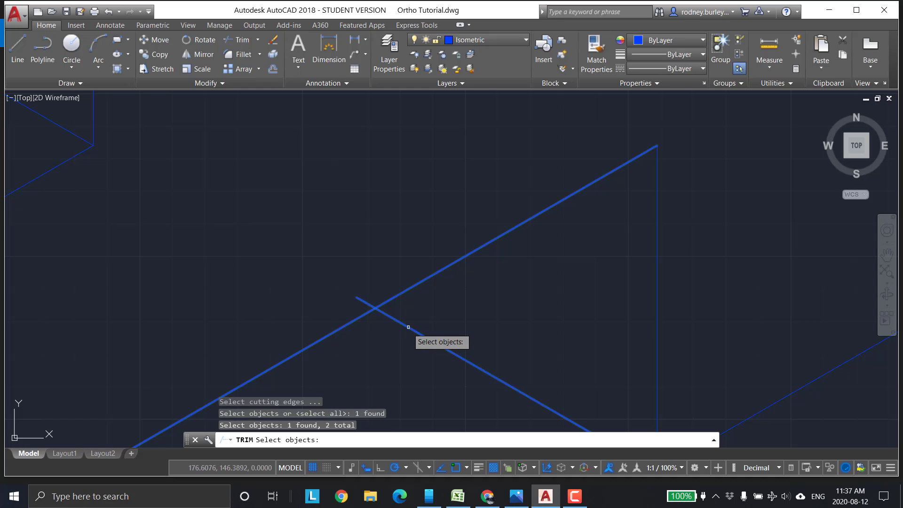
{"action": "key", "text": "Return"}
{"action": "left_click", "coordinate": [362, 299]}
{"action": "scroll", "coordinate": [357, 223], "scroll_direction": "down", "scroll_amount": 4}
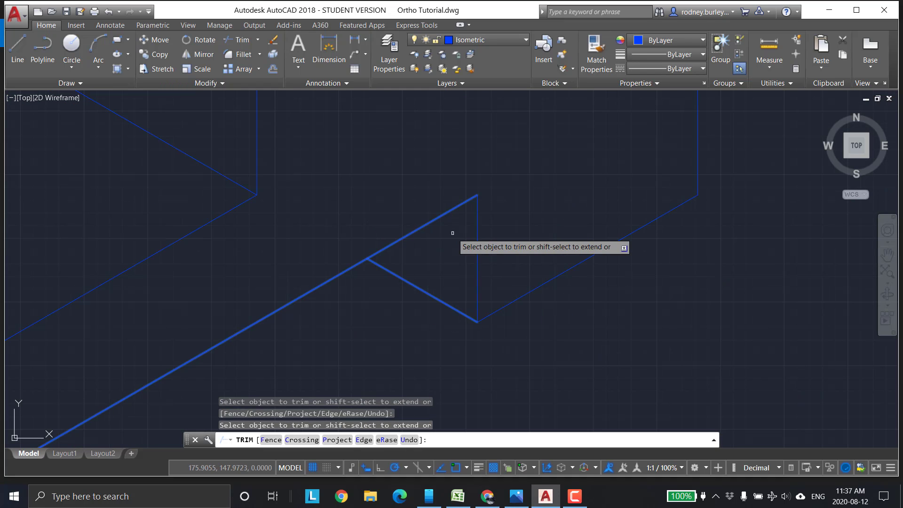
{"action": "key", "text": "Escape"}
Examine the isometric view on its own and alongside the three orthographic views
{"action": "scroll", "coordinate": [463, 238], "scroll_direction": "down", "scroll_amount": 5}
{"action": "middle_click_drag", "start_coordinate": [471, 226], "coordinate": [494, 301]}
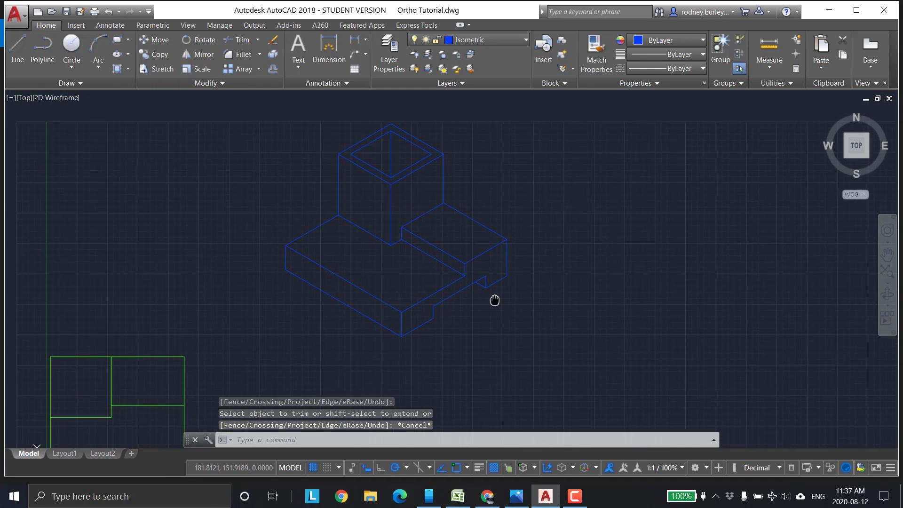
{"action": "scroll", "coordinate": [493, 227], "scroll_direction": "up", "scroll_amount": 1}
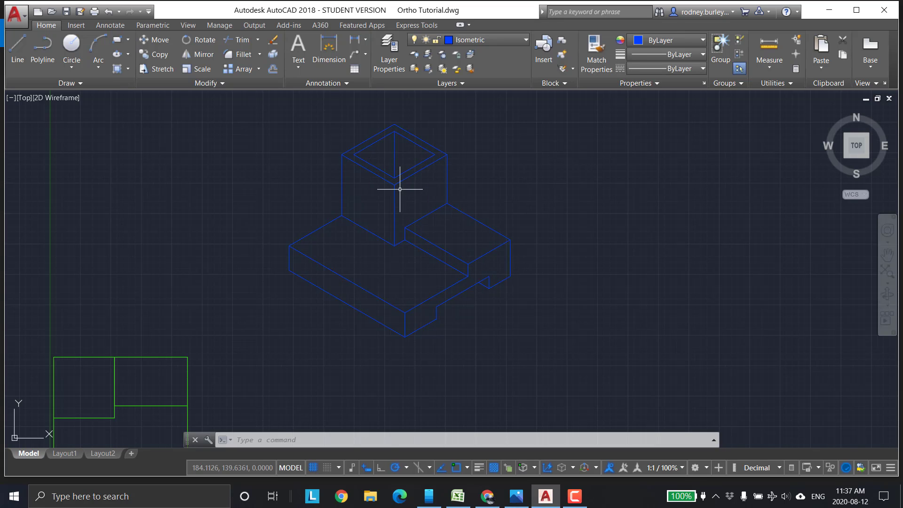
{"action": "scroll", "coordinate": [404, 208], "scroll_direction": "down", "scroll_amount": 2}
{"action": "middle_click_drag", "start_coordinate": [387, 247], "coordinate": [383, 226]}
{"action": "scroll", "coordinate": [403, 221], "scroll_direction": "down", "scroll_amount": 2}
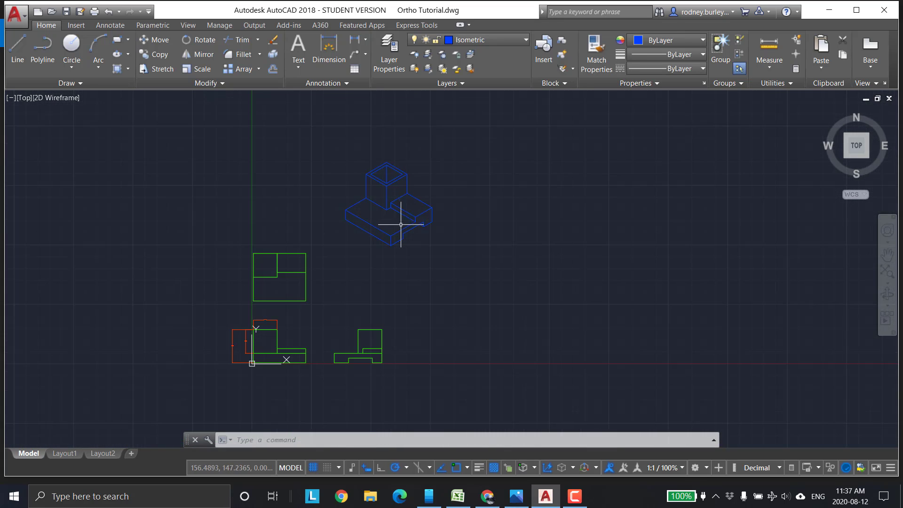
{"action": "scroll", "coordinate": [403, 214], "scroll_direction": "up", "scroll_amount": 2}
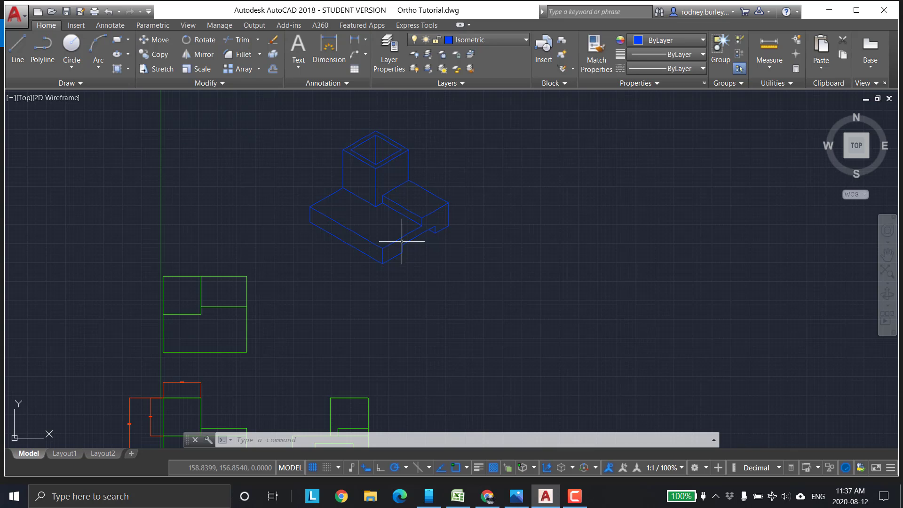
{"action": "scroll", "coordinate": [478, 255], "scroll_direction": "down", "scroll_amount": 2}
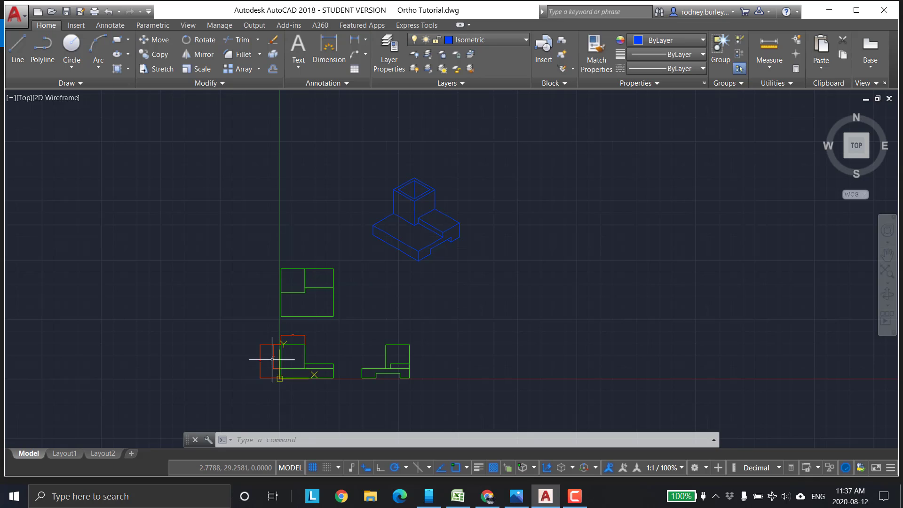
Turn off the Dimensions layer
{"action": "left_click", "coordinate": [489, 39]}
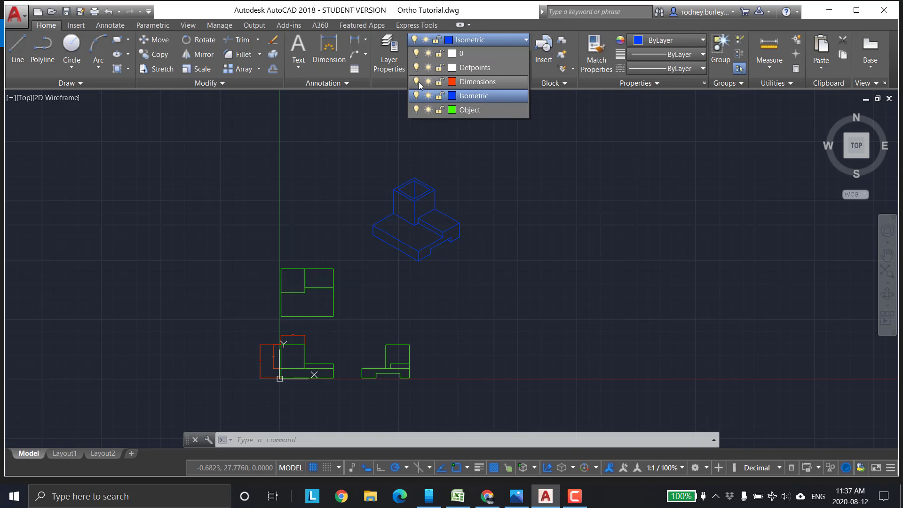
{"action": "left_click", "coordinate": [418, 81]}
{"action": "left_click", "coordinate": [515, 257]}
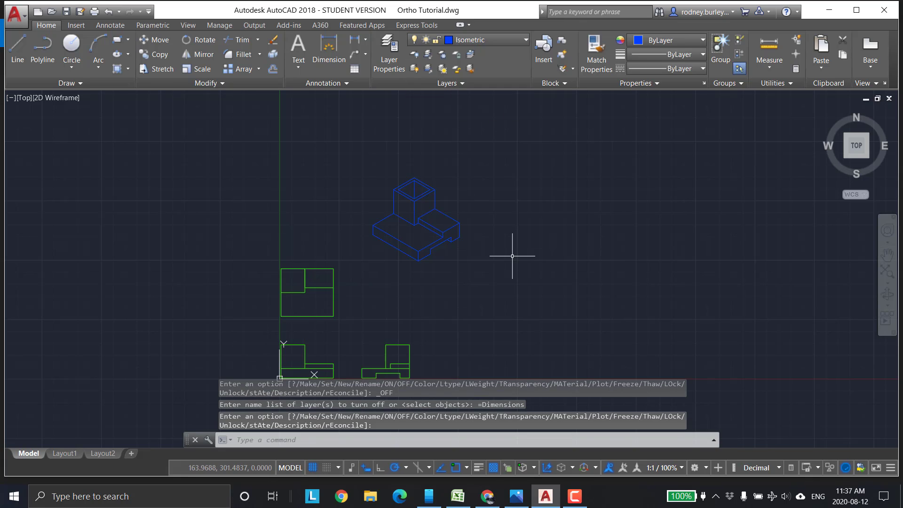
{"action": "key", "text": "Escape"}
{"action": "key", "text": "Escape"}
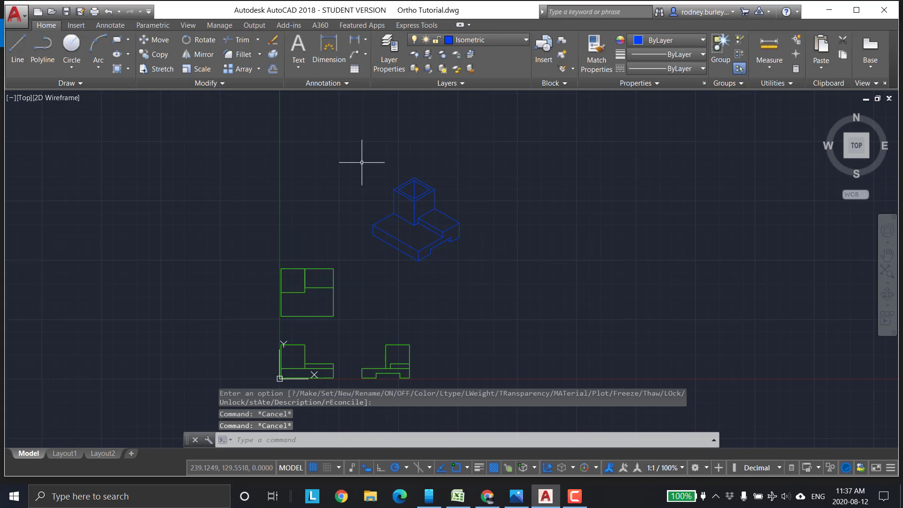
Scale the whole isometric view by a factor of .5 about the lowest front corner of its base
{"action": "middle_click_drag", "start_coordinate": [368, 318], "coordinate": [427, 210]}
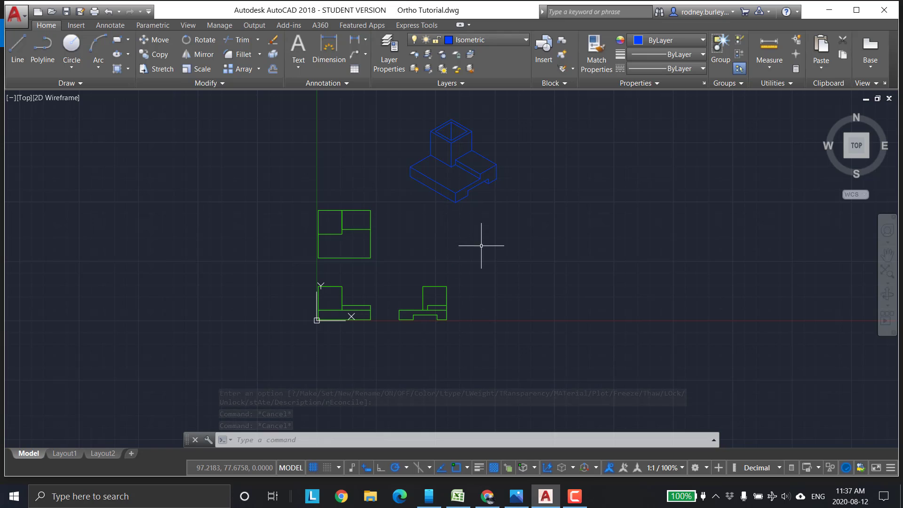
{"action": "middle_click_drag", "start_coordinate": [481, 246], "coordinate": [473, 287]}
{"action": "mouse_move", "coordinate": [385, 129]}
{"action": "left_mouse_down"}
{"action": "mouse_move", "coordinate": [387, 245]}
{"action": "mouse_move", "coordinate": [624, 213]}
{"action": "left_mouse_up"}
{"action": "right_click", "coordinate": [565, 206]}
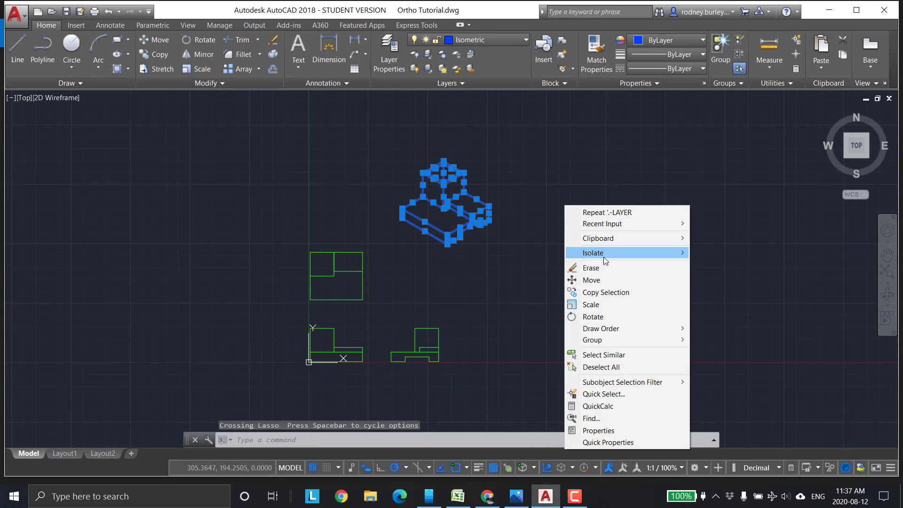
{"action": "left_click", "coordinate": [591, 304]}
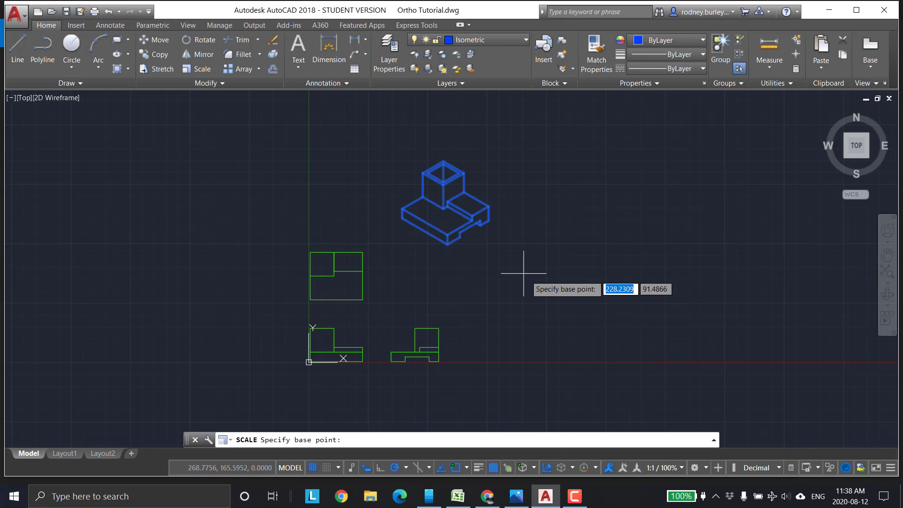
{"action": "scroll", "coordinate": [480, 256], "scroll_direction": "up", "scroll_amount": 4}
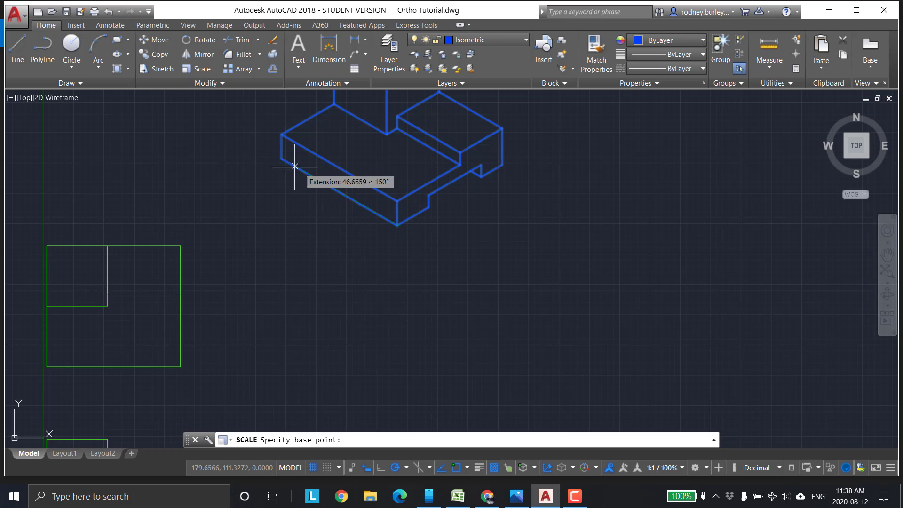
{"action": "left_click", "coordinate": [397, 225]}
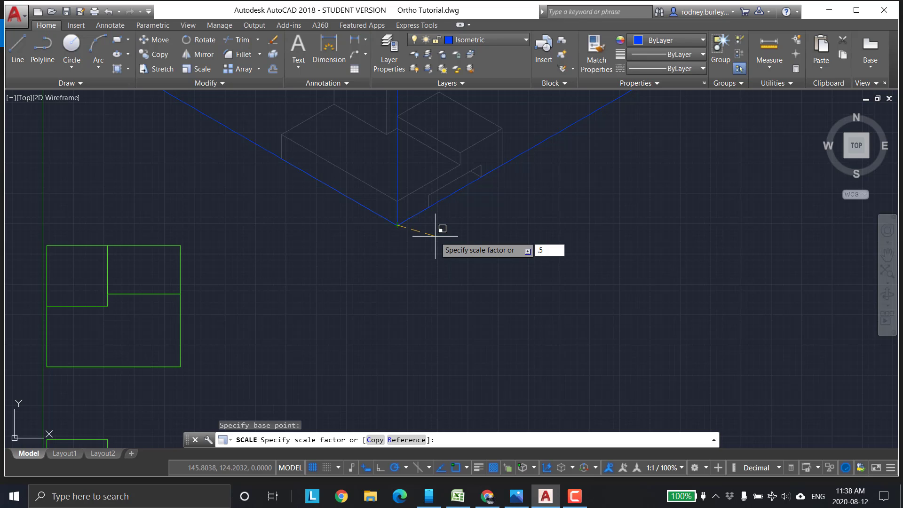
{"action": "key", "text": "Return"}
{"action": "scroll", "coordinate": [464, 237], "scroll_direction": "down", "scroll_amount": 4}
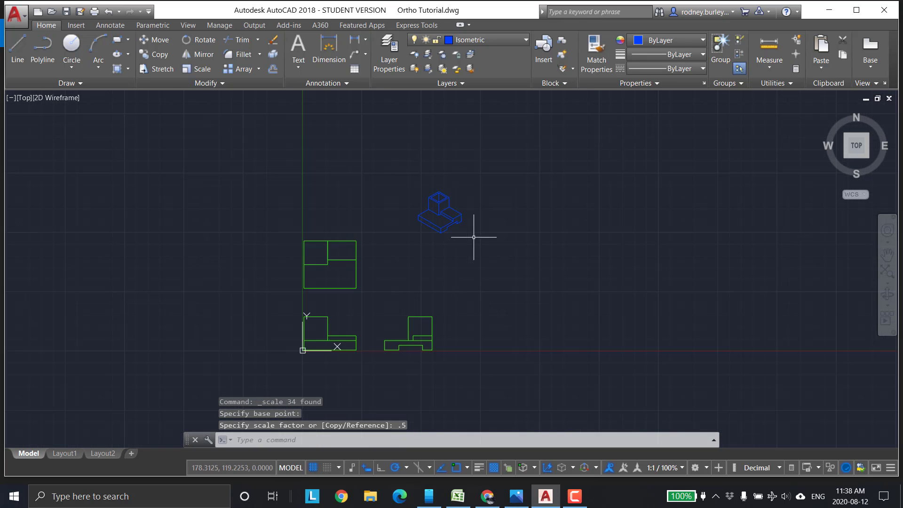
Move the whole isometric view down beside the top view, directly above the side view
{"action": "scroll", "coordinate": [515, 252], "scroll_direction": "up", "scroll_amount": 2}
{"action": "mouse_move", "coordinate": [489, 145]}
{"action": "left_mouse_down"}
{"action": "mouse_move", "coordinate": [363, 141]}
{"action": "mouse_move", "coordinate": [581, 242]}
{"action": "left_mouse_up"}
{"action": "right_click", "coordinate": [504, 211]}
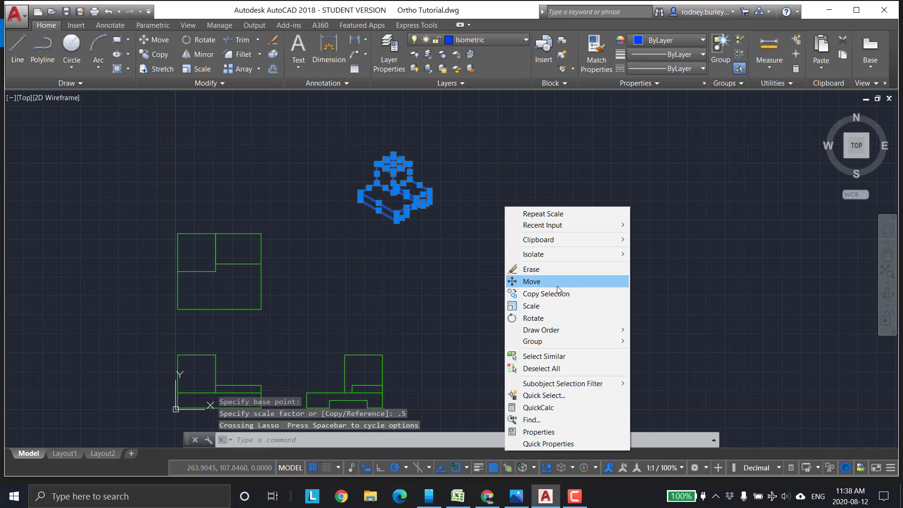
{"action": "left_click", "coordinate": [522, 280]}
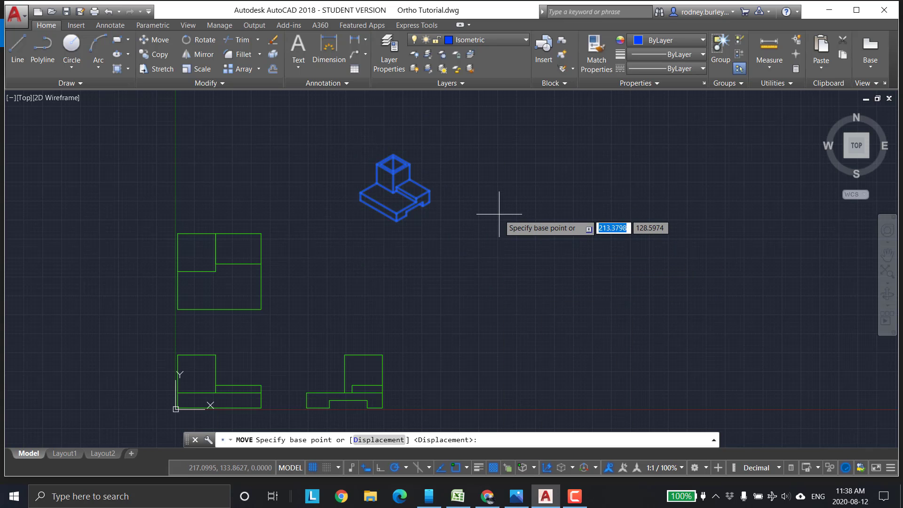
{"action": "middle_click_drag", "start_coordinate": [495, 215], "coordinate": [511, 200]}
{"action": "left_click", "coordinate": [504, 199]}
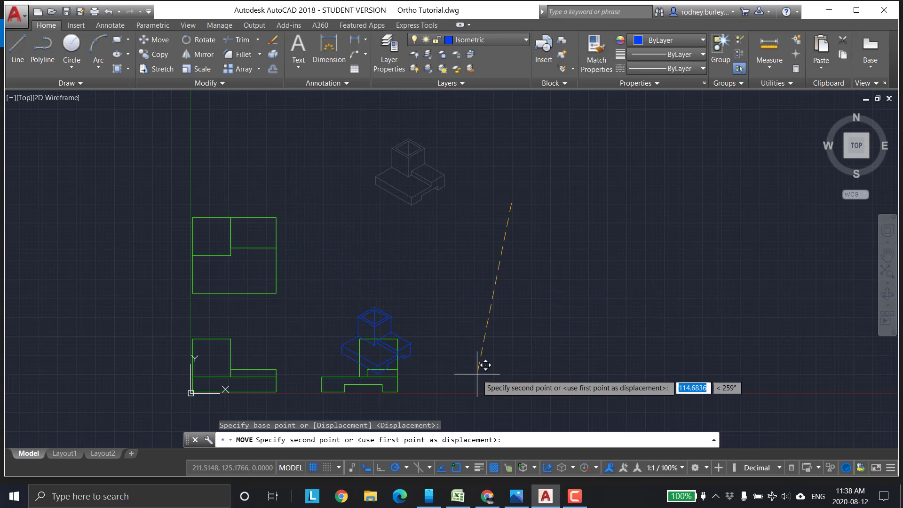
{"action": "left_click", "coordinate": [459, 284]}
{"action": "scroll", "coordinate": [475, 255], "scroll_direction": "up", "scroll_amount": 2}
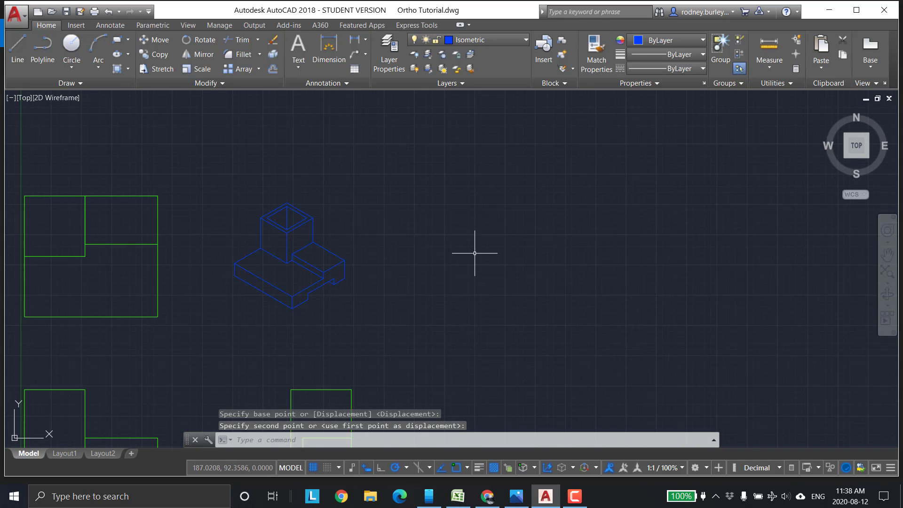
Examine the layout and alignment of the isometric view against the top, front and side views
{"action": "mouse_move", "coordinate": [476, 252]}
{"action": "middle_mouse_down"}
{"action": "mouse_move", "coordinate": [635, 198]}
{"action": "mouse_move", "coordinate": [640, 181]}
{"action": "middle_mouse_up"}
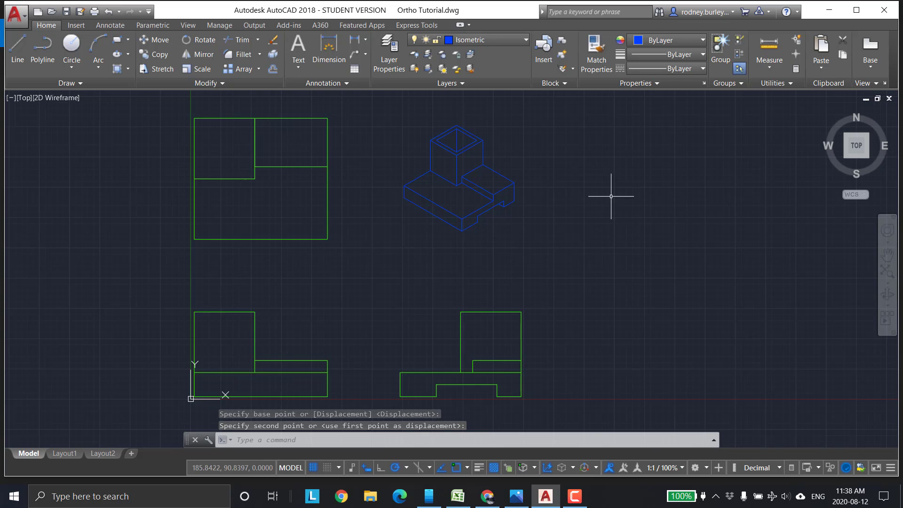
{"action": "scroll", "coordinate": [609, 193], "scroll_direction": "down", "scroll_amount": 2}
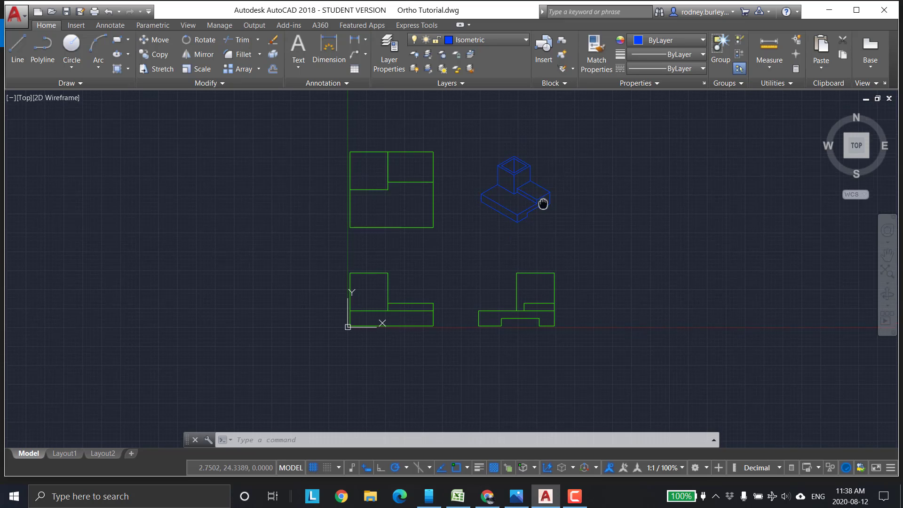
{"action": "scroll", "coordinate": [541, 195], "scroll_direction": "up", "scroll_amount": 2}
{"action": "scroll", "coordinate": [545, 208], "scroll_direction": "down", "scroll_amount": 2}
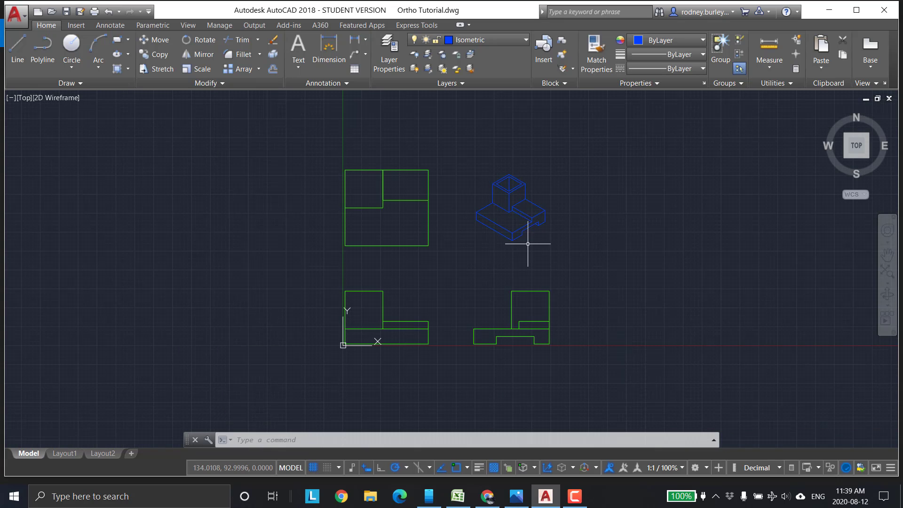
{"action": "scroll", "coordinate": [524, 233], "scroll_direction": "up", "scroll_amount": 2}
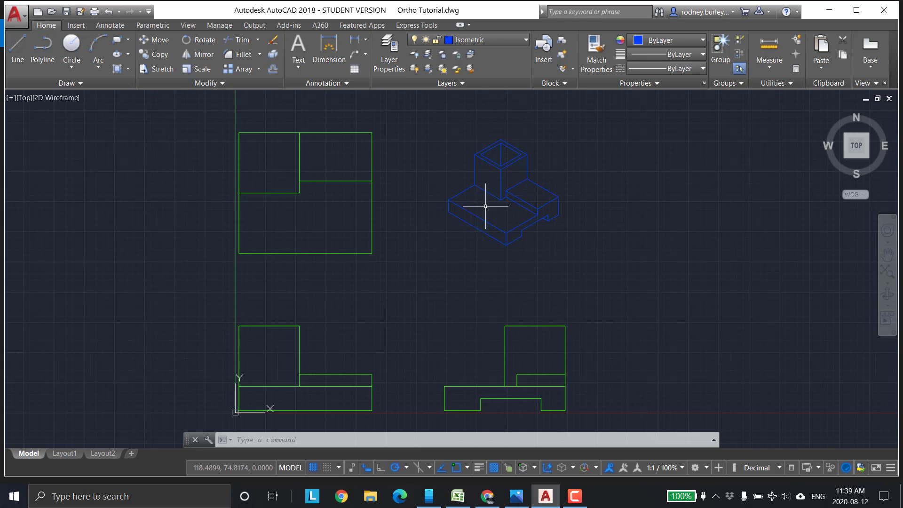
{"action": "middle_click_drag", "start_coordinate": [511, 201], "coordinate": [538, 182]}
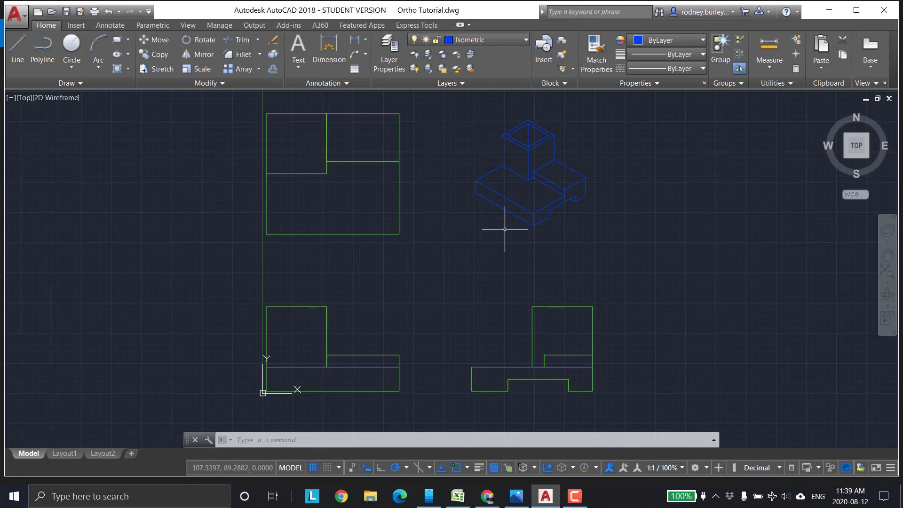
{"action": "middle_click_drag", "start_coordinate": [504, 229], "coordinate": [481, 250]}
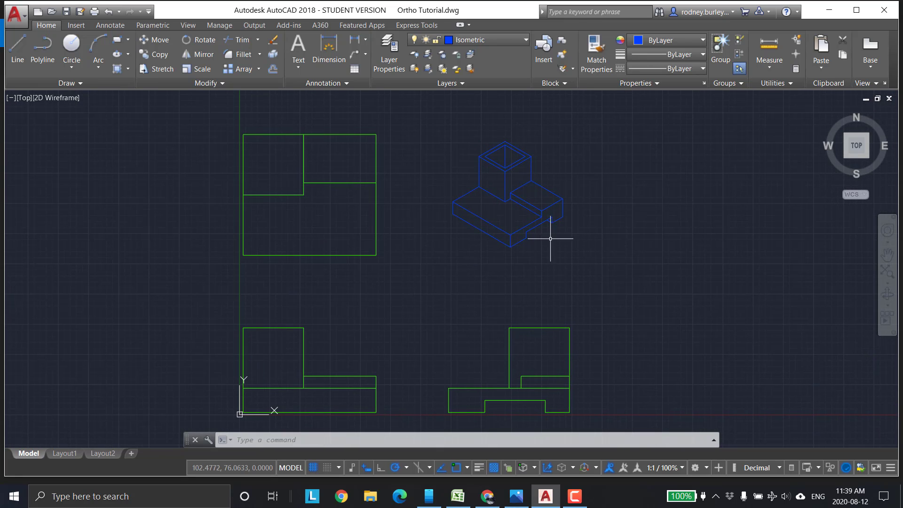
{"action": "scroll", "coordinate": [373, 177], "scroll_direction": "down", "scroll_amount": 2}
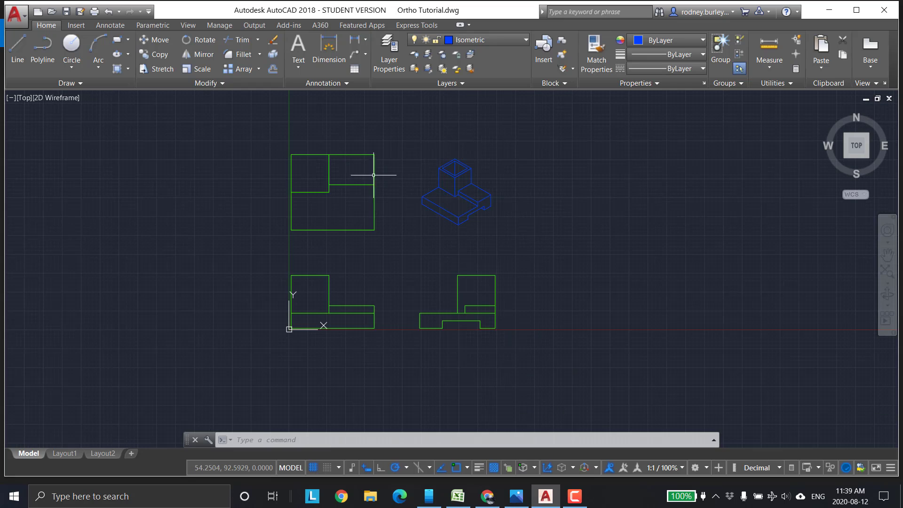
{"action": "scroll", "coordinate": [413, 155], "scroll_direction": "up", "scroll_amount": 2}
Save the drawing under its existing file name
{"action": "scroll", "coordinate": [429, 202], "scroll_direction": "down", "scroll_amount": 2}
{"action": "mouse_move", "coordinate": [429, 202]}
{"action": "middle_mouse_down"}
{"action": "mouse_move", "coordinate": [456, 163]}
{"action": "mouse_move", "coordinate": [446, 193]}
{"action": "middle_mouse_up"}
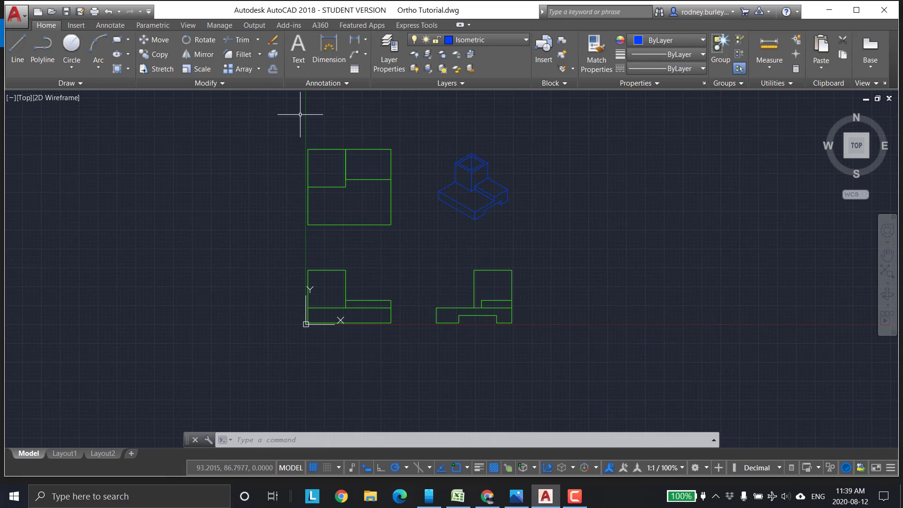
{"action": "left_click", "coordinate": [66, 13]}
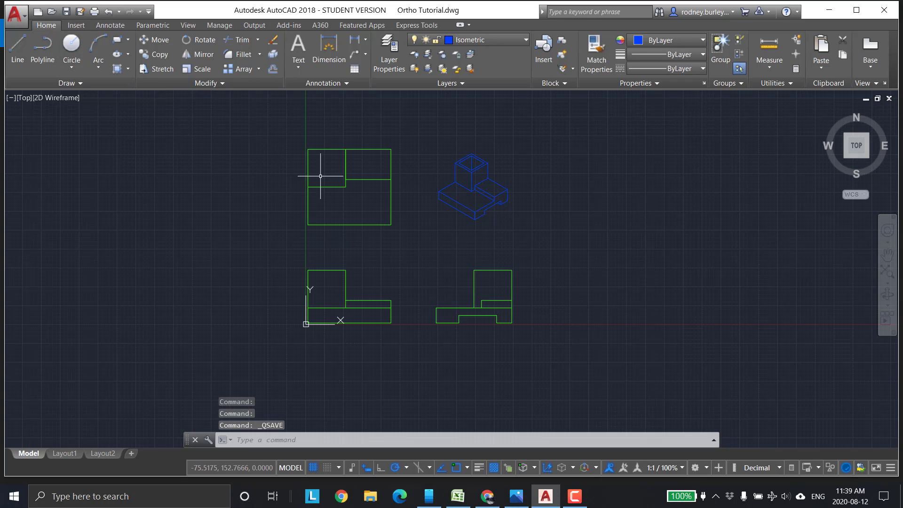